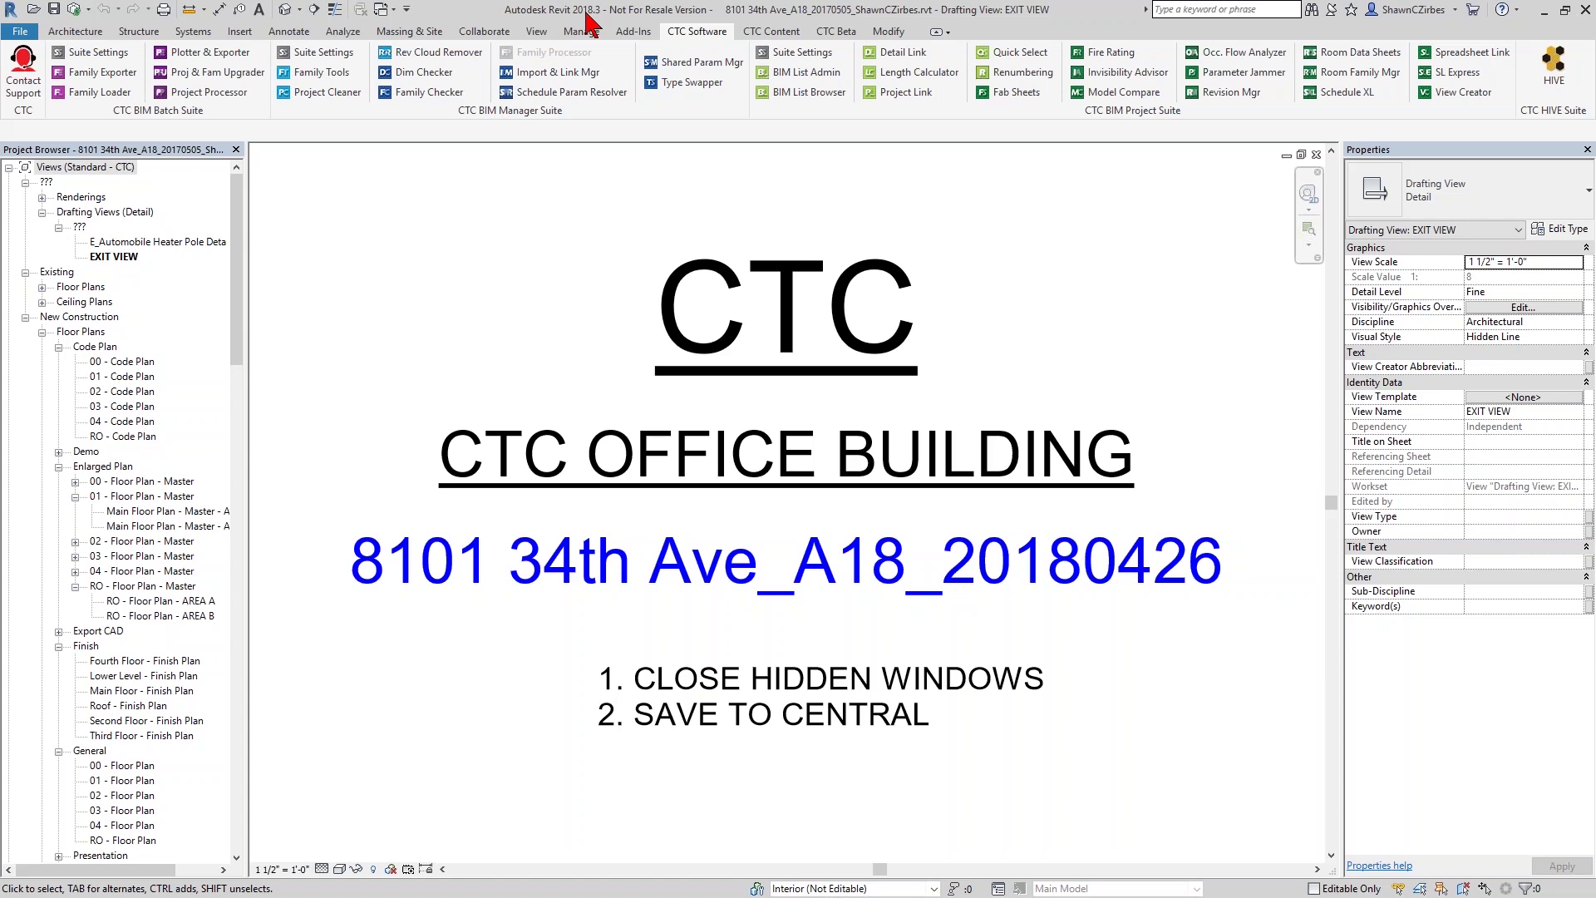
Browse the Structure and Systems ribbon tabs, then go back to the CTC Software tab.
click(138, 30)
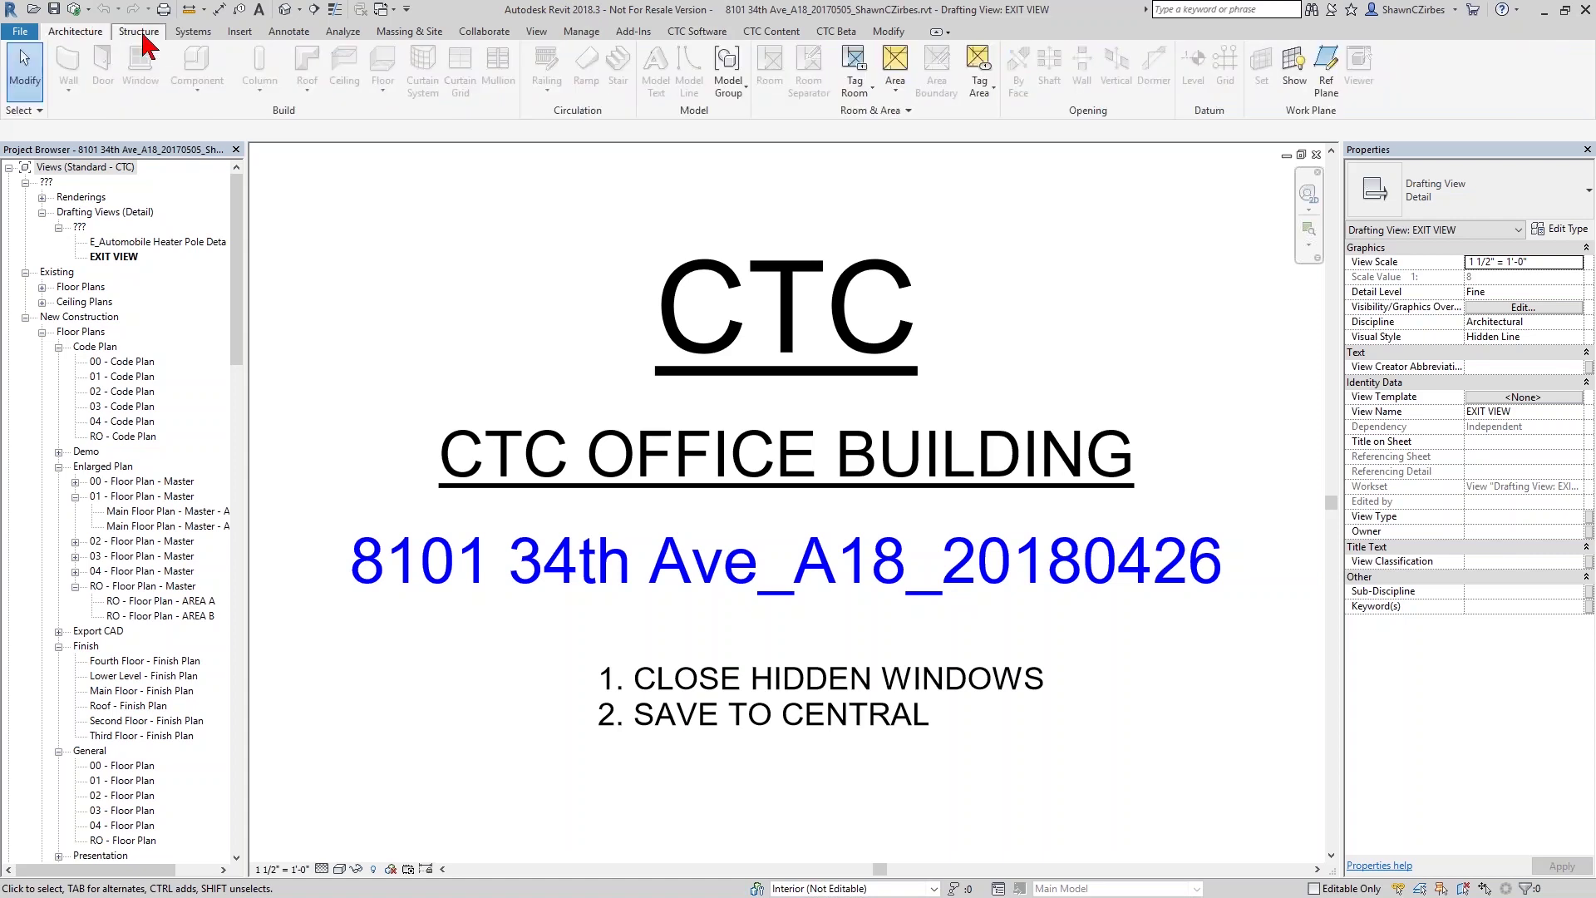
click(200, 33)
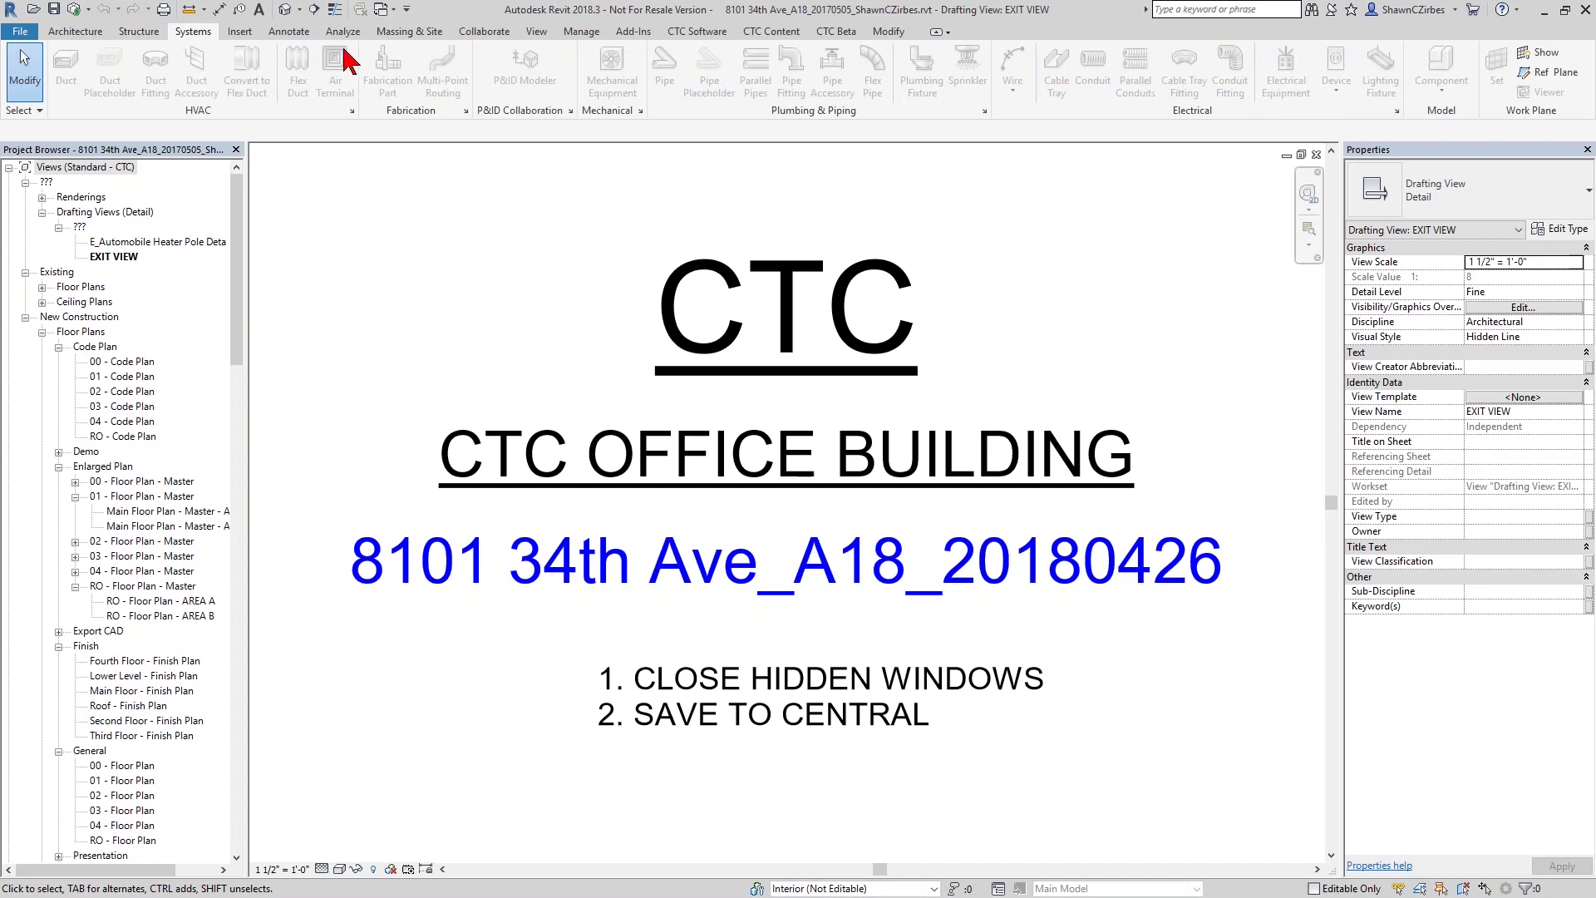
click(692, 34)
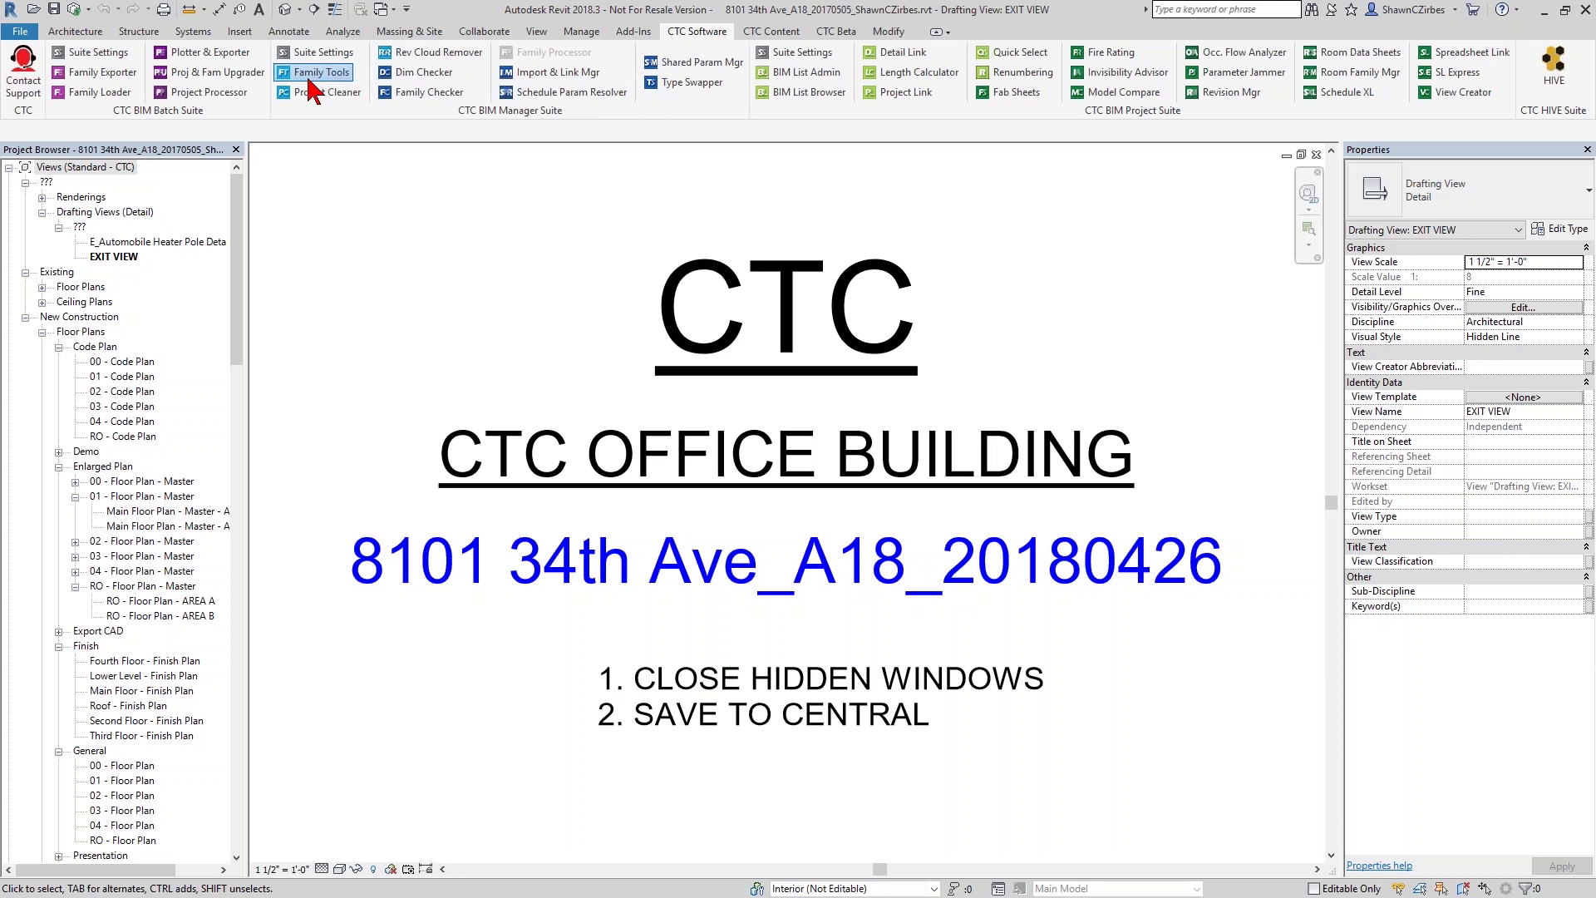
click(309, 80)
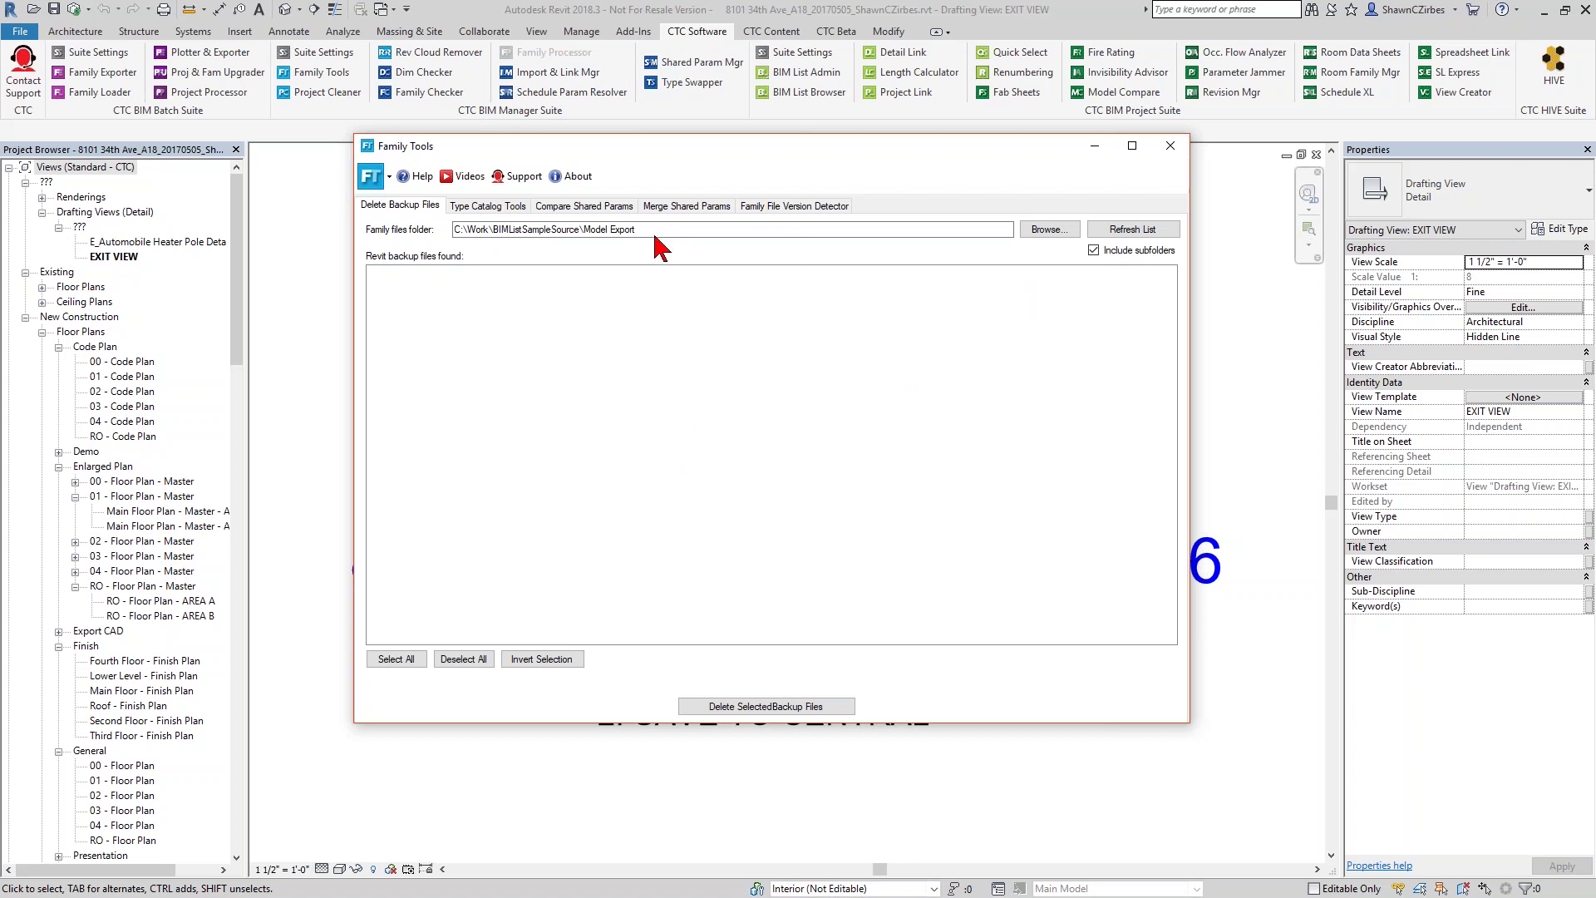
Point the folder path at Model Export and refresh to find four Swing door backup .rfa files.
drag(654, 235, 435, 245)
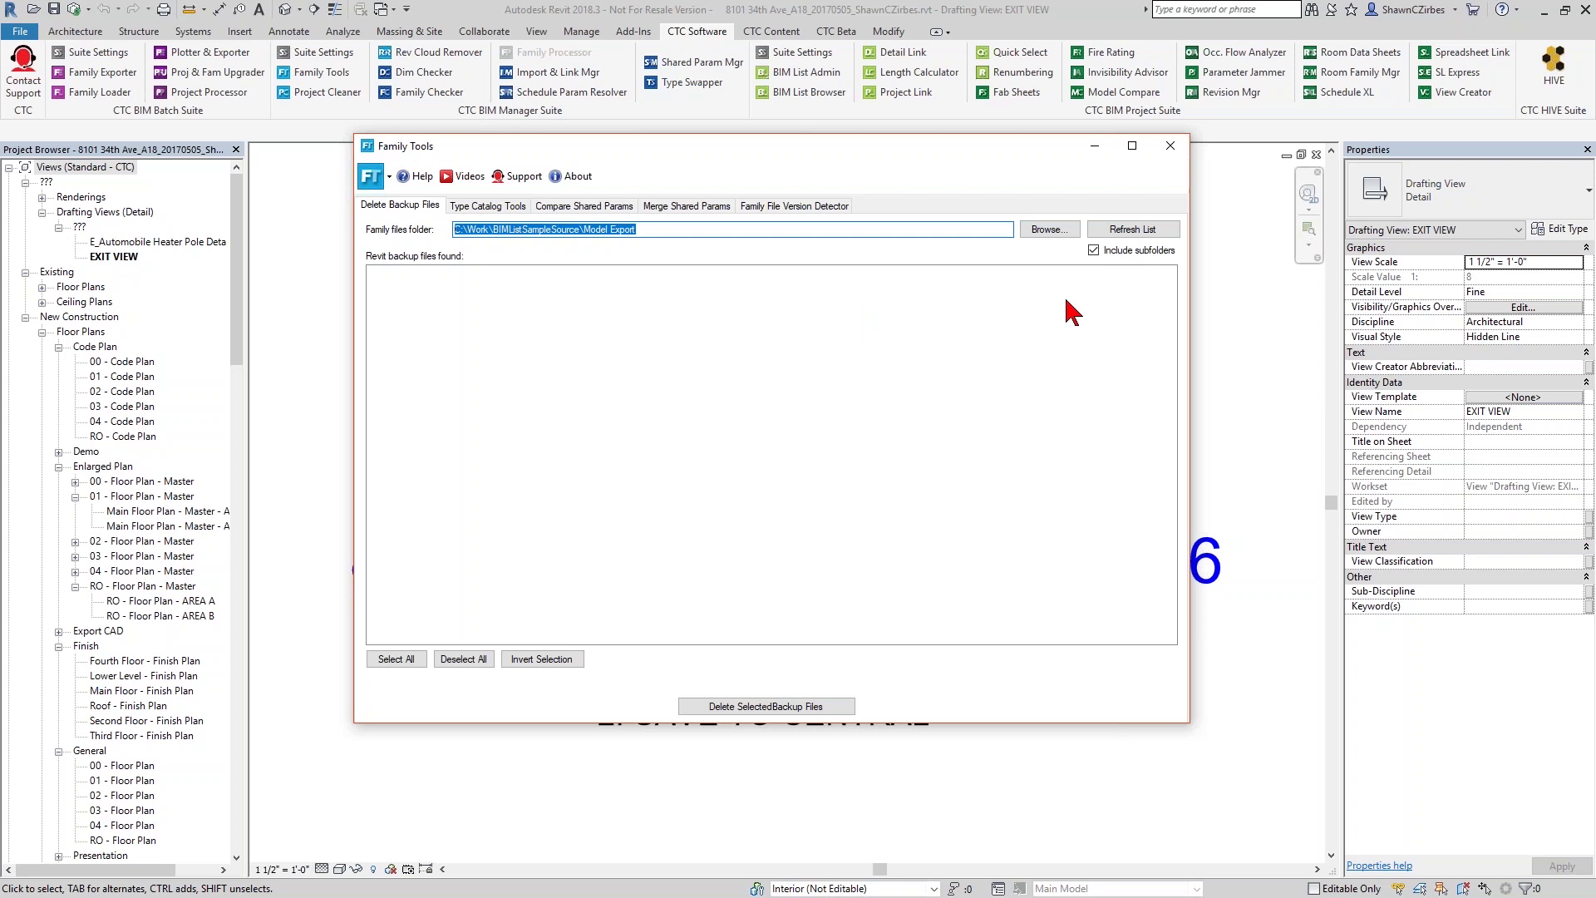
drag(637, 229, 587, 233)
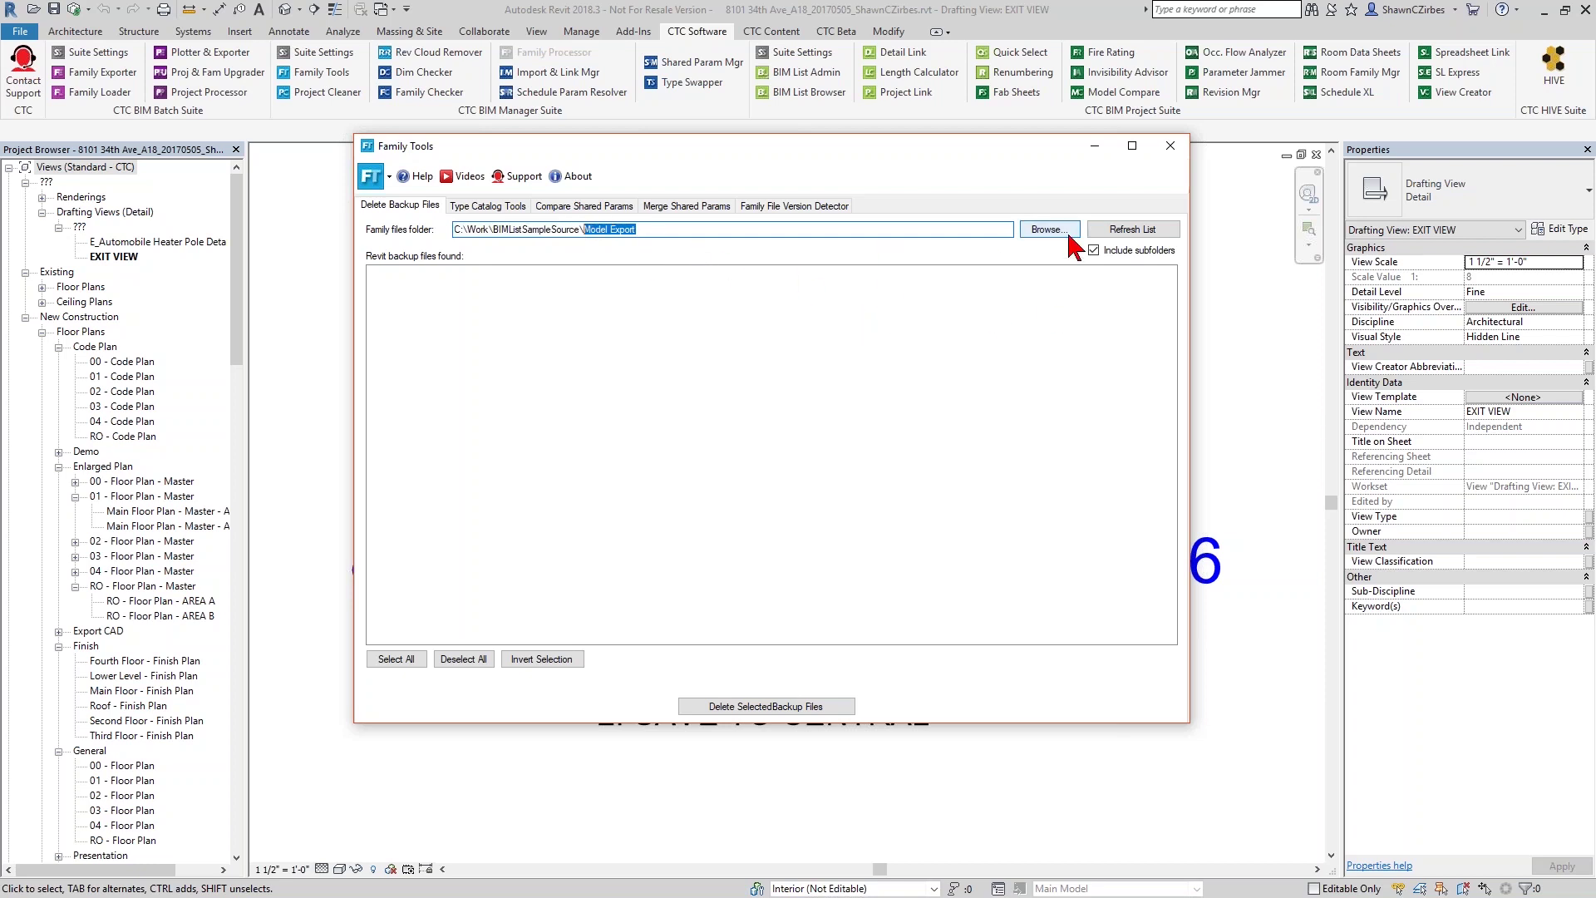
click(1105, 232)
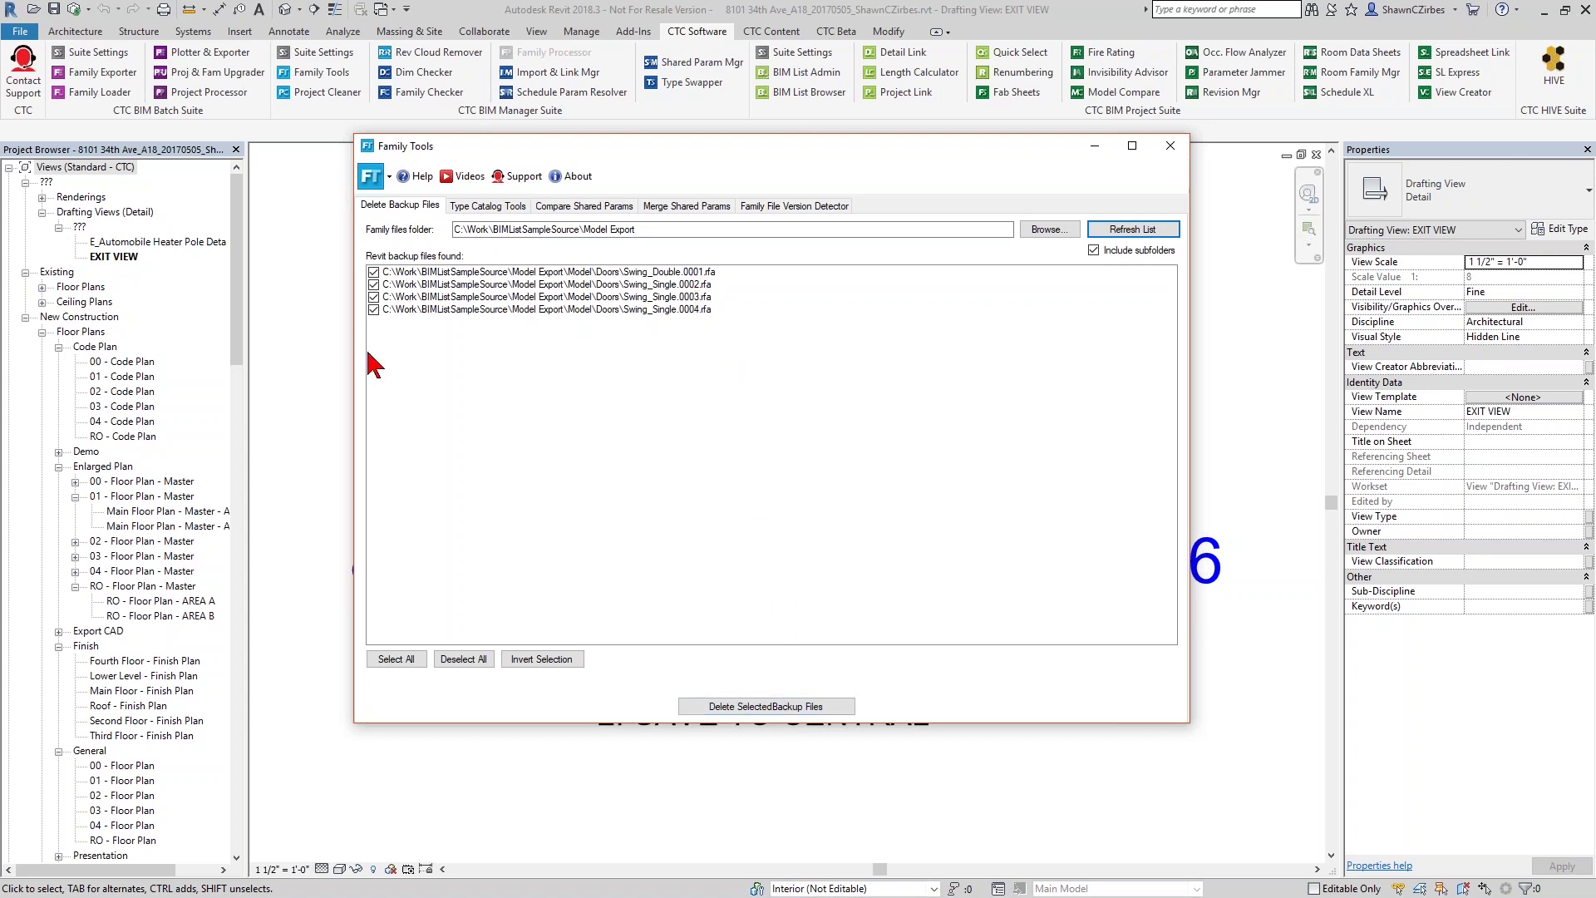
Permanently delete the four checked door backup files and acknowledge the 4 MB freed report.
click(803, 715)
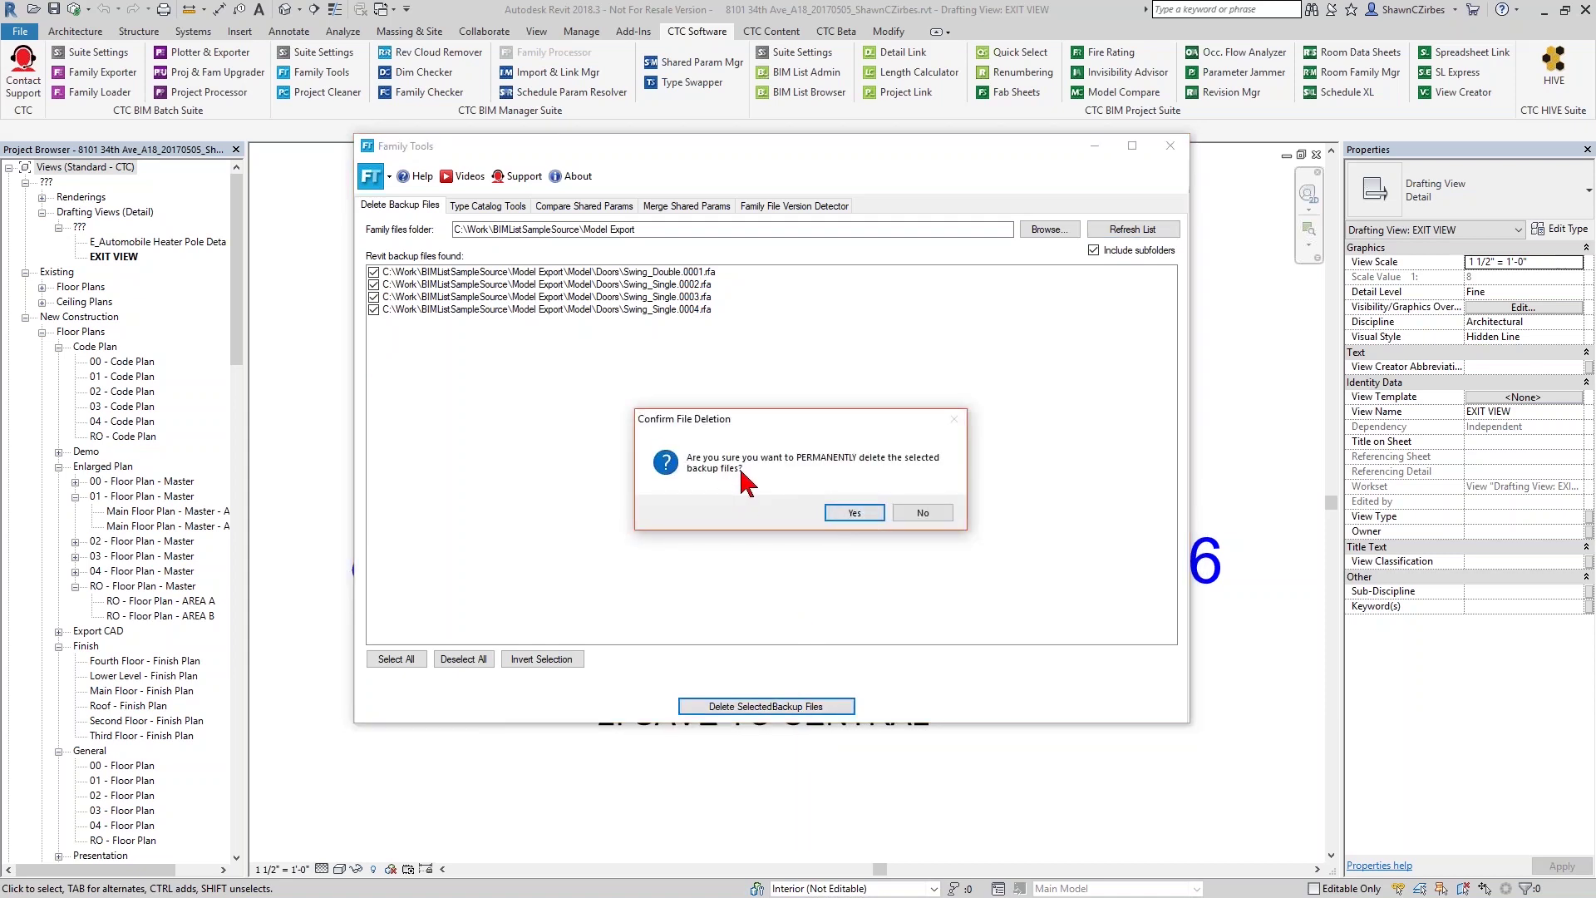
click(836, 514)
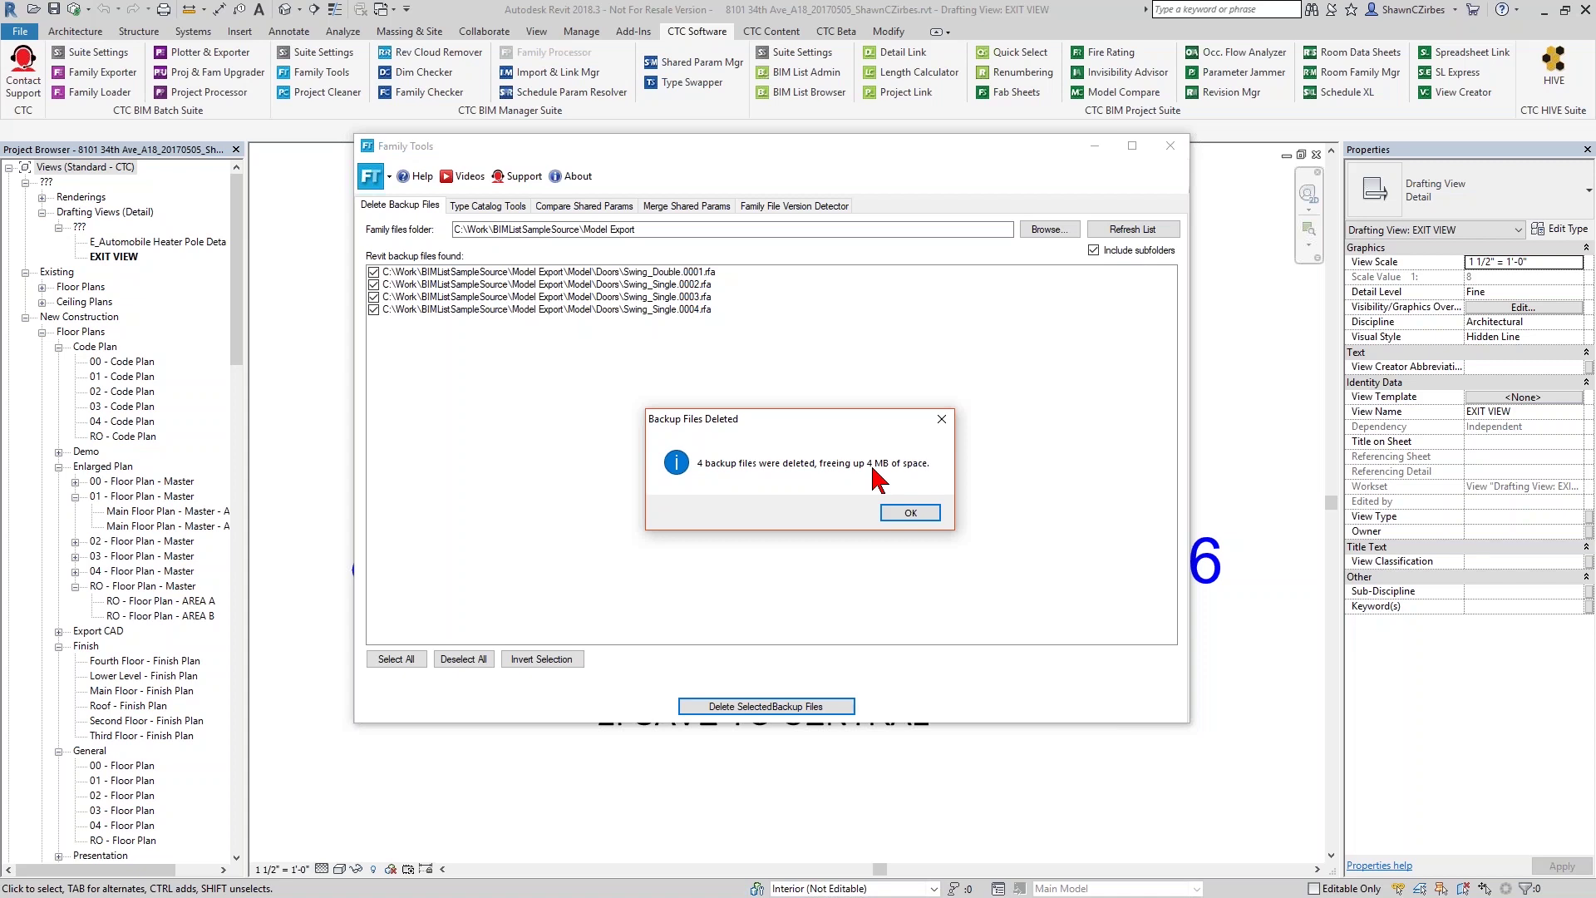
click(912, 514)
click(857, 513)
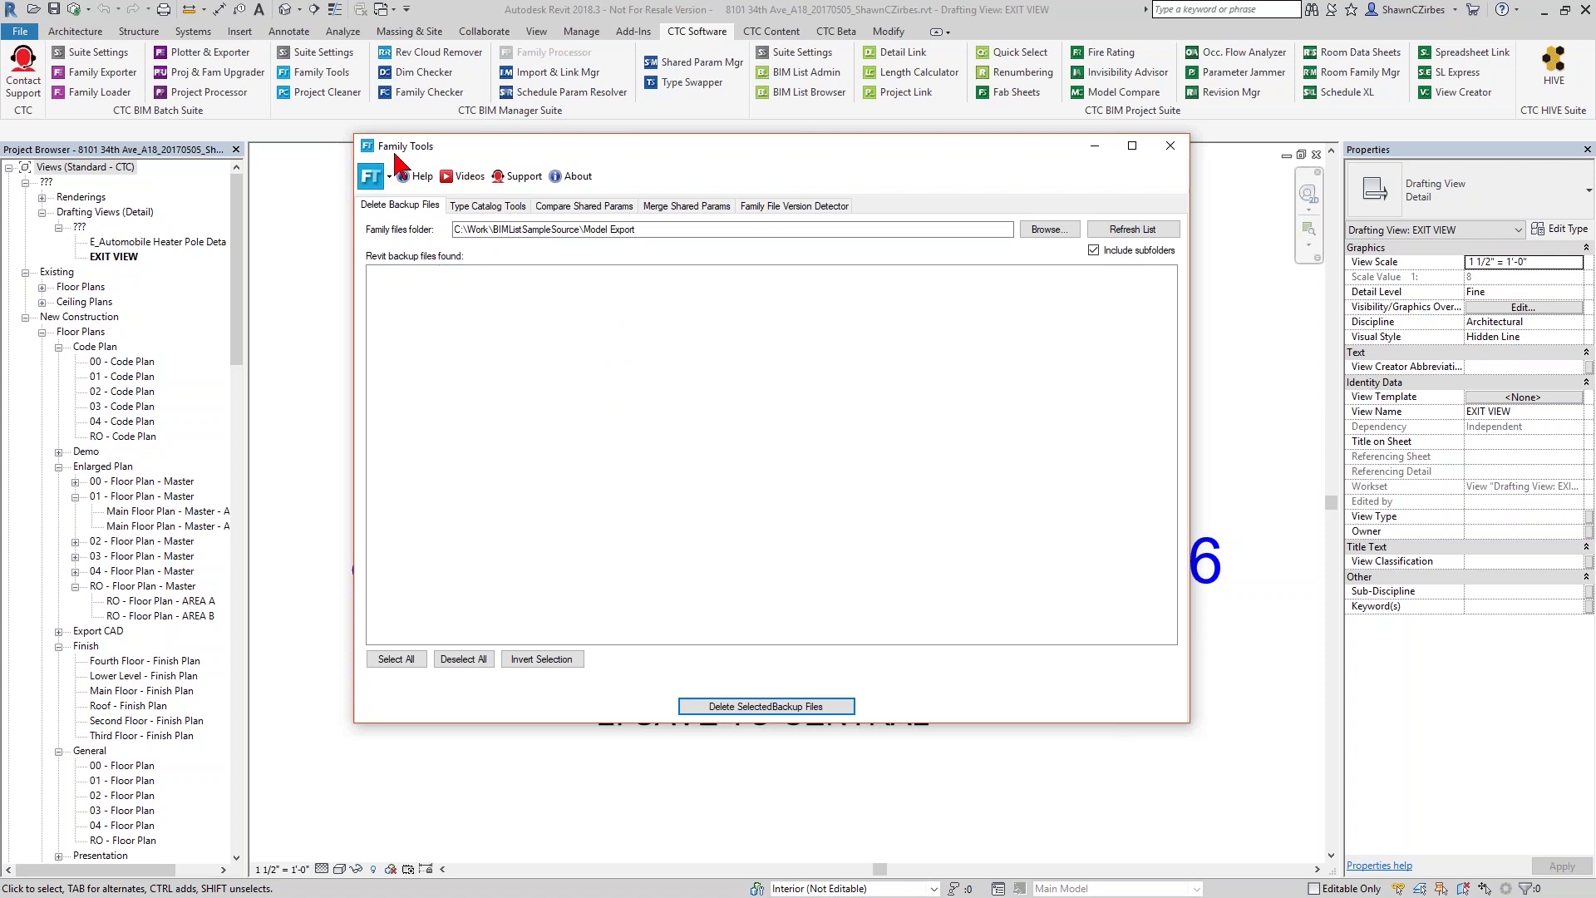
drag(399, 153, 396, 158)
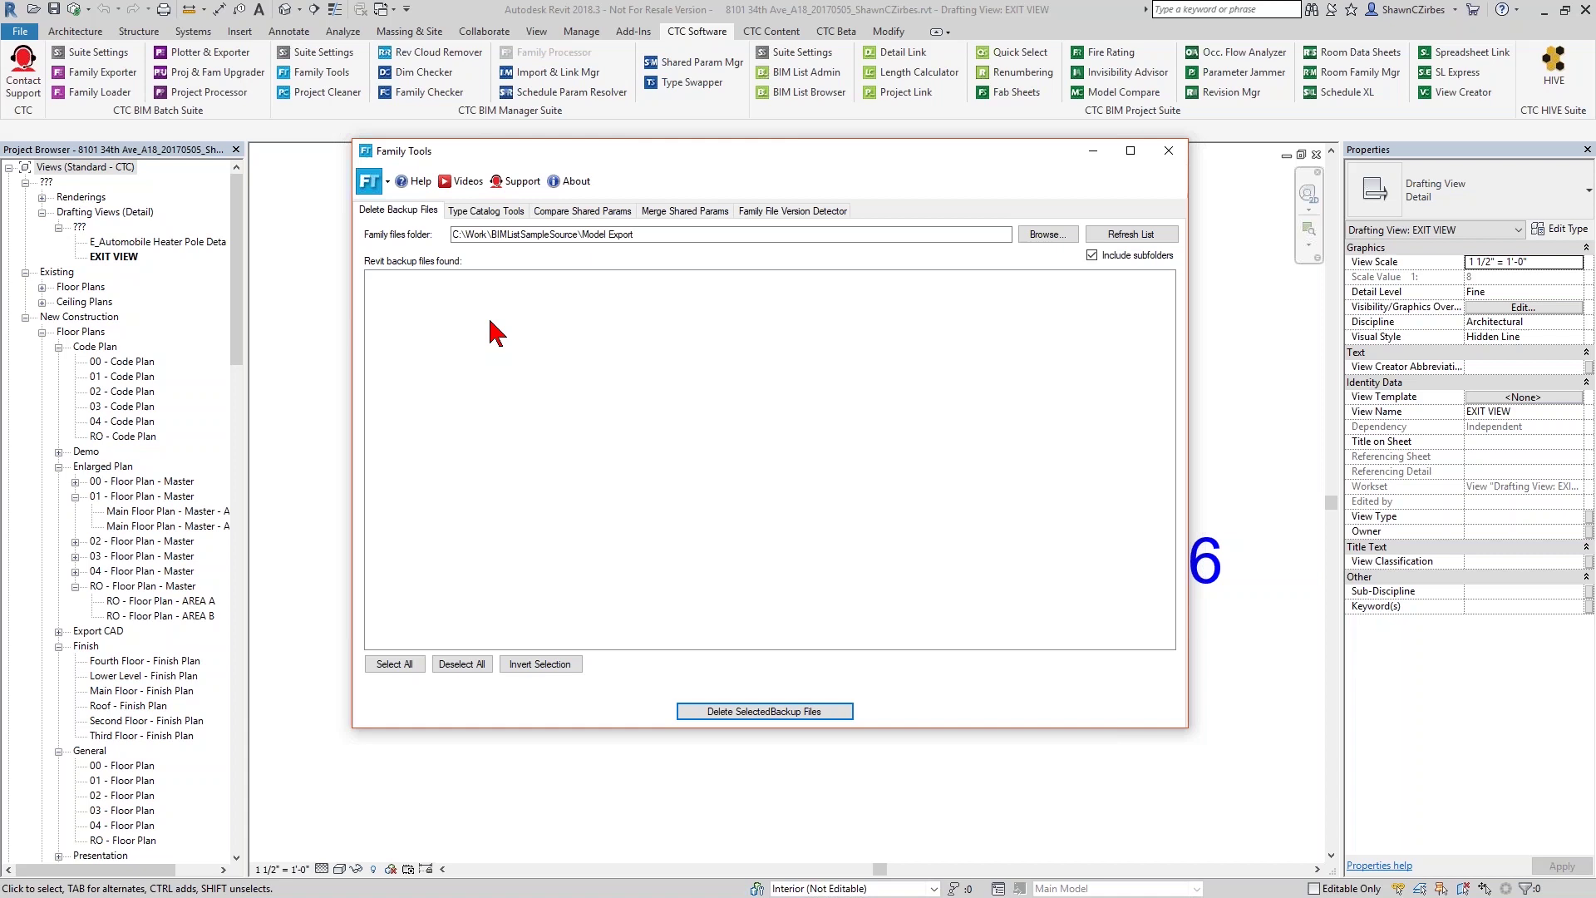
drag(403, 157, 401, 155)
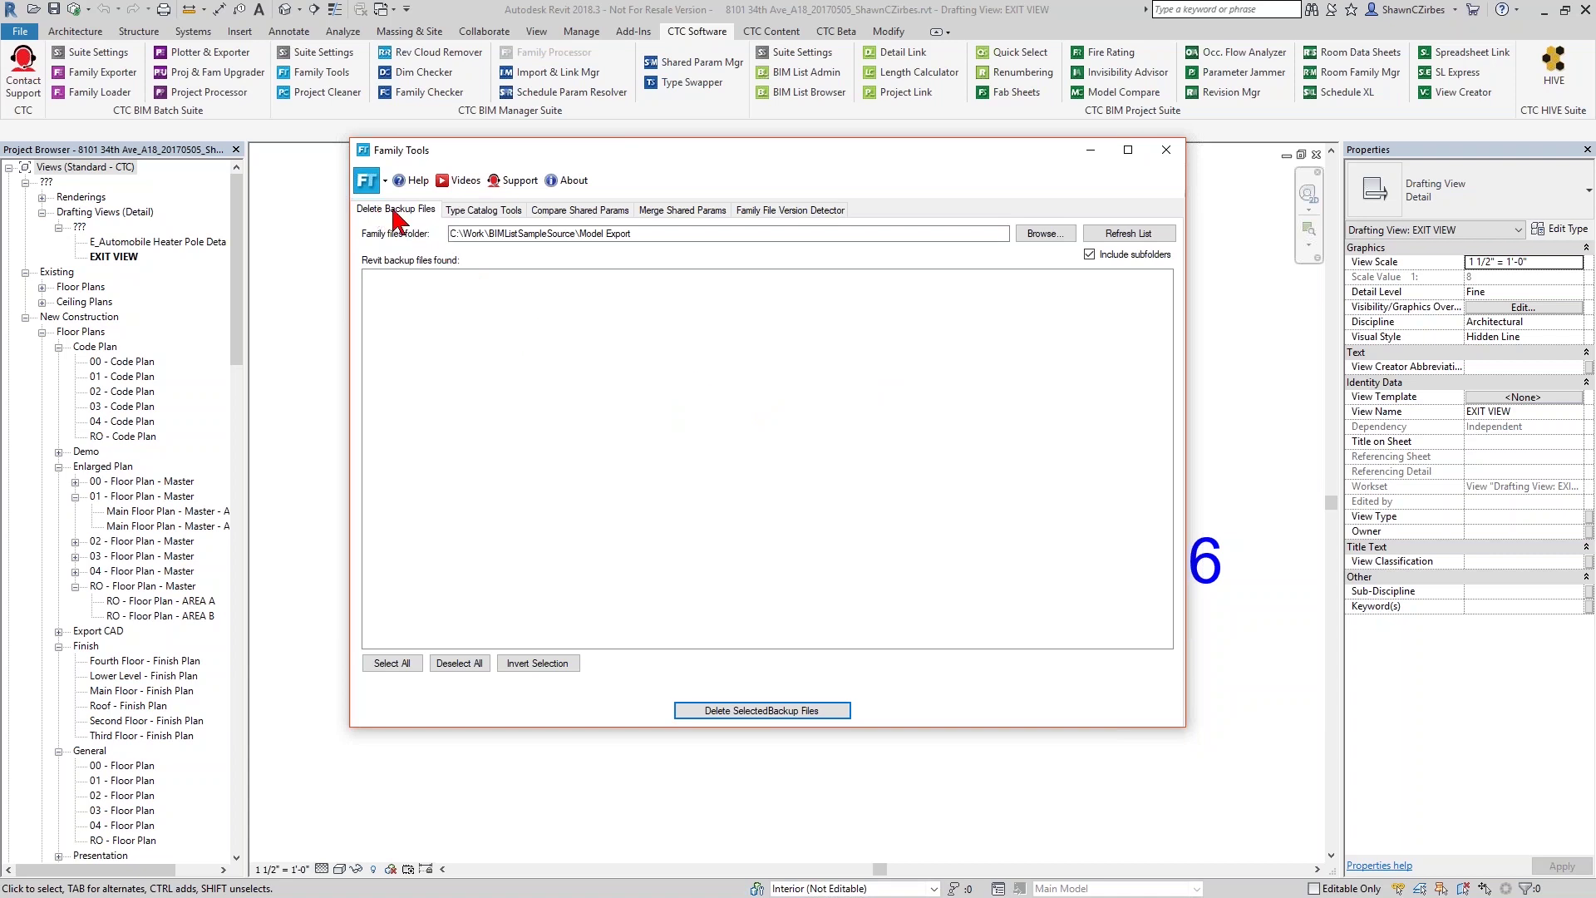
mouse_move(450, 233)
mouse_down()
mouse_move(643, 233)
mouse_move(443, 239)
mouse_up()
click(701, 290)
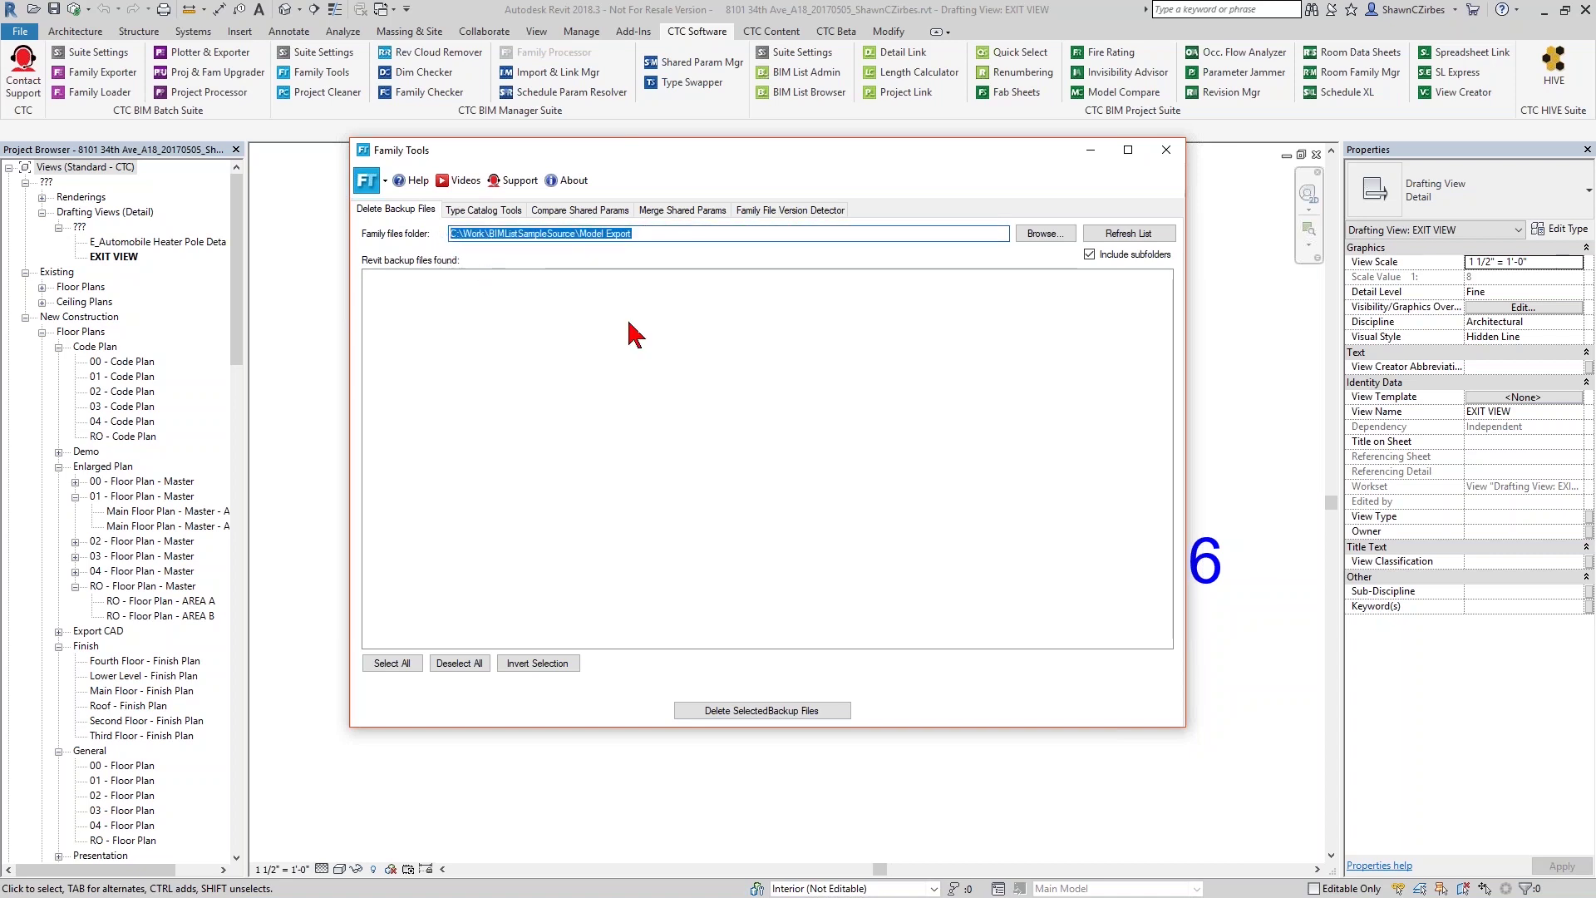
click(1166, 149)
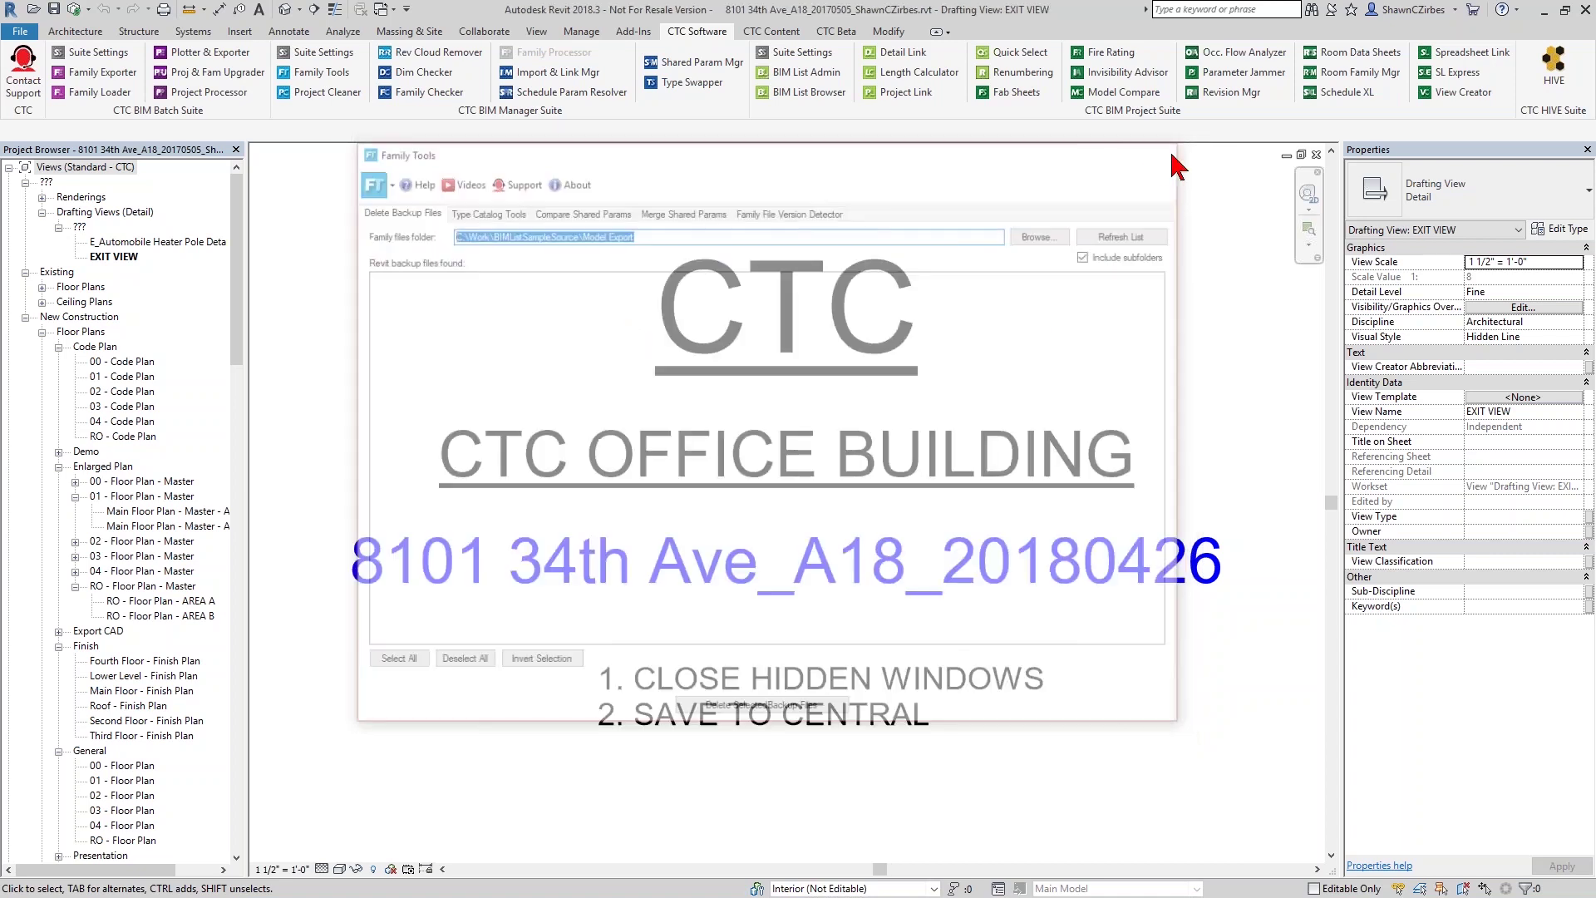
click(324, 83)
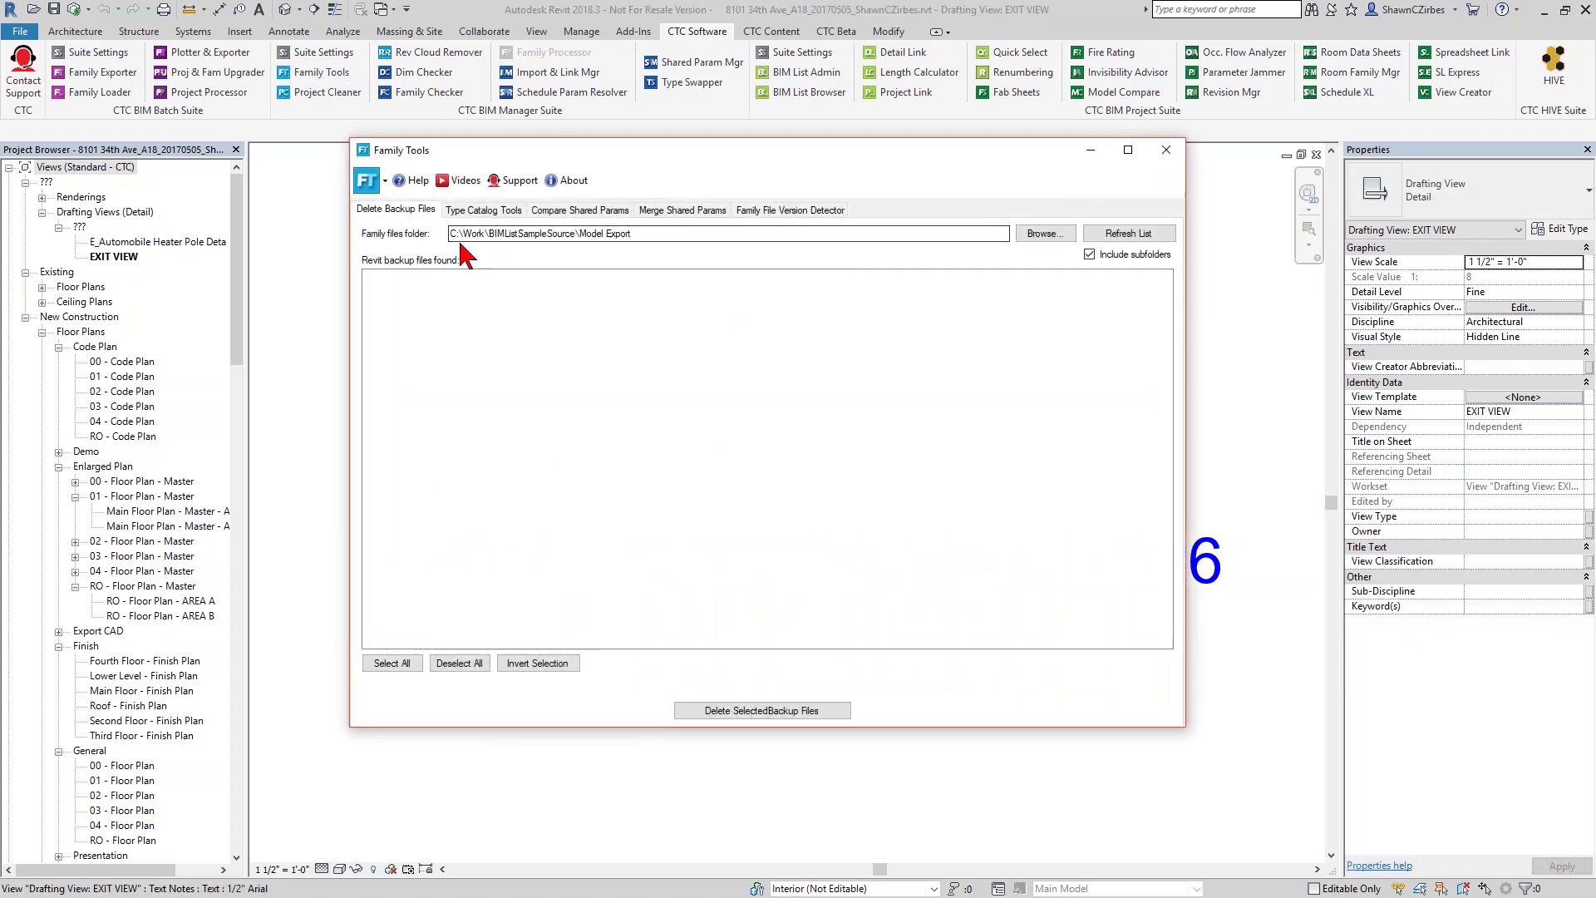
click(524, 237)
drag(632, 234, 446, 243)
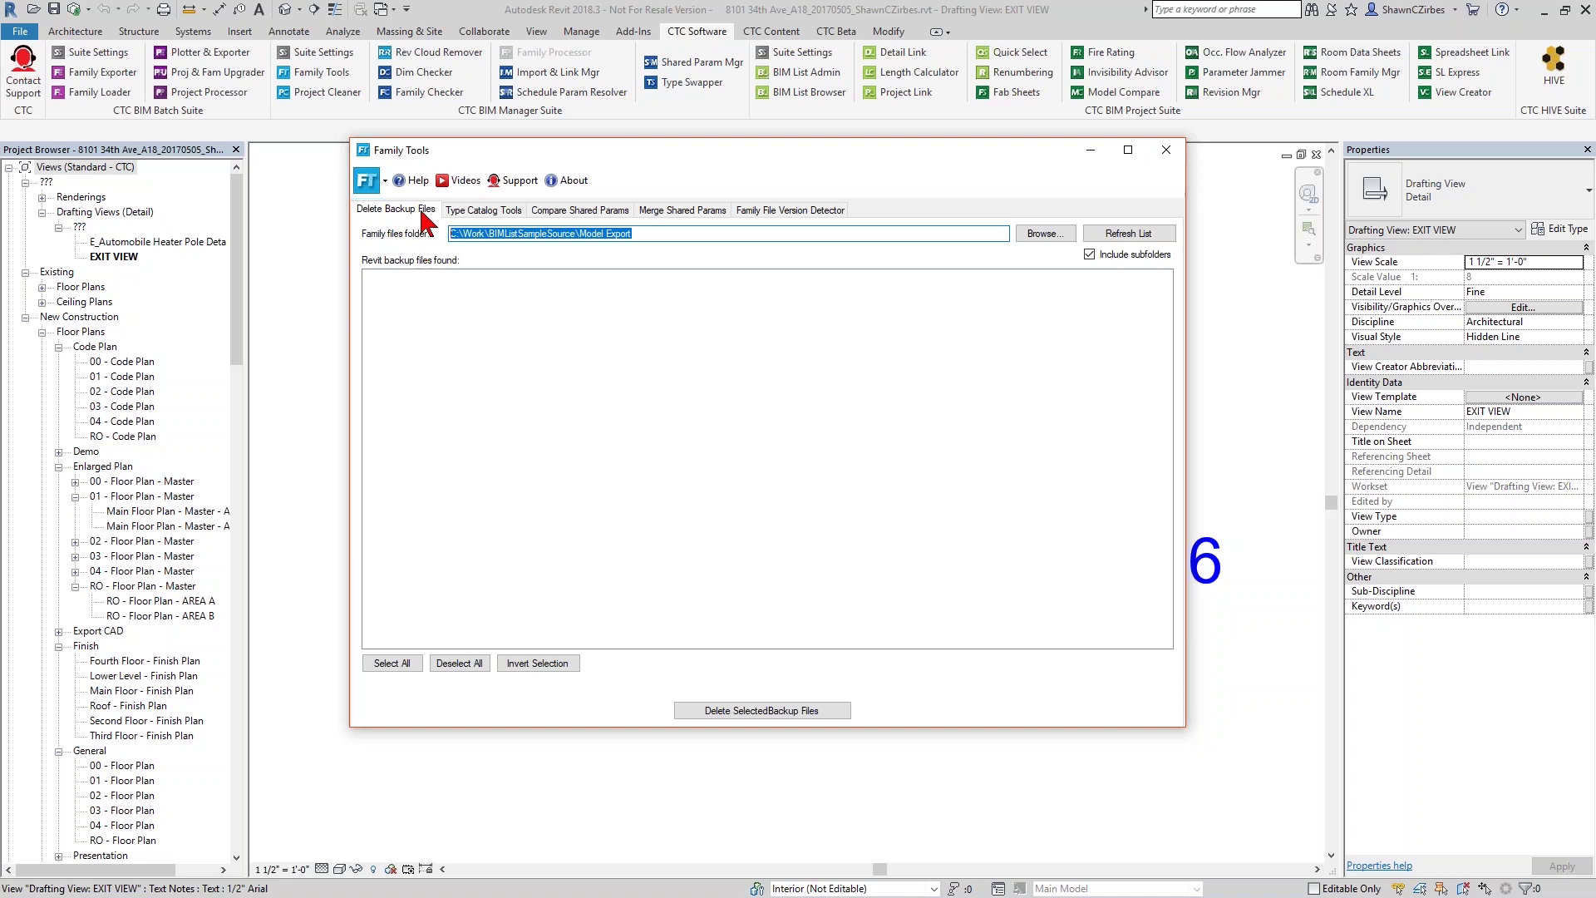
Switch to Type Catalog Tools and select Doors.xlsx in the US Imperial Doors folder.
click(495, 215)
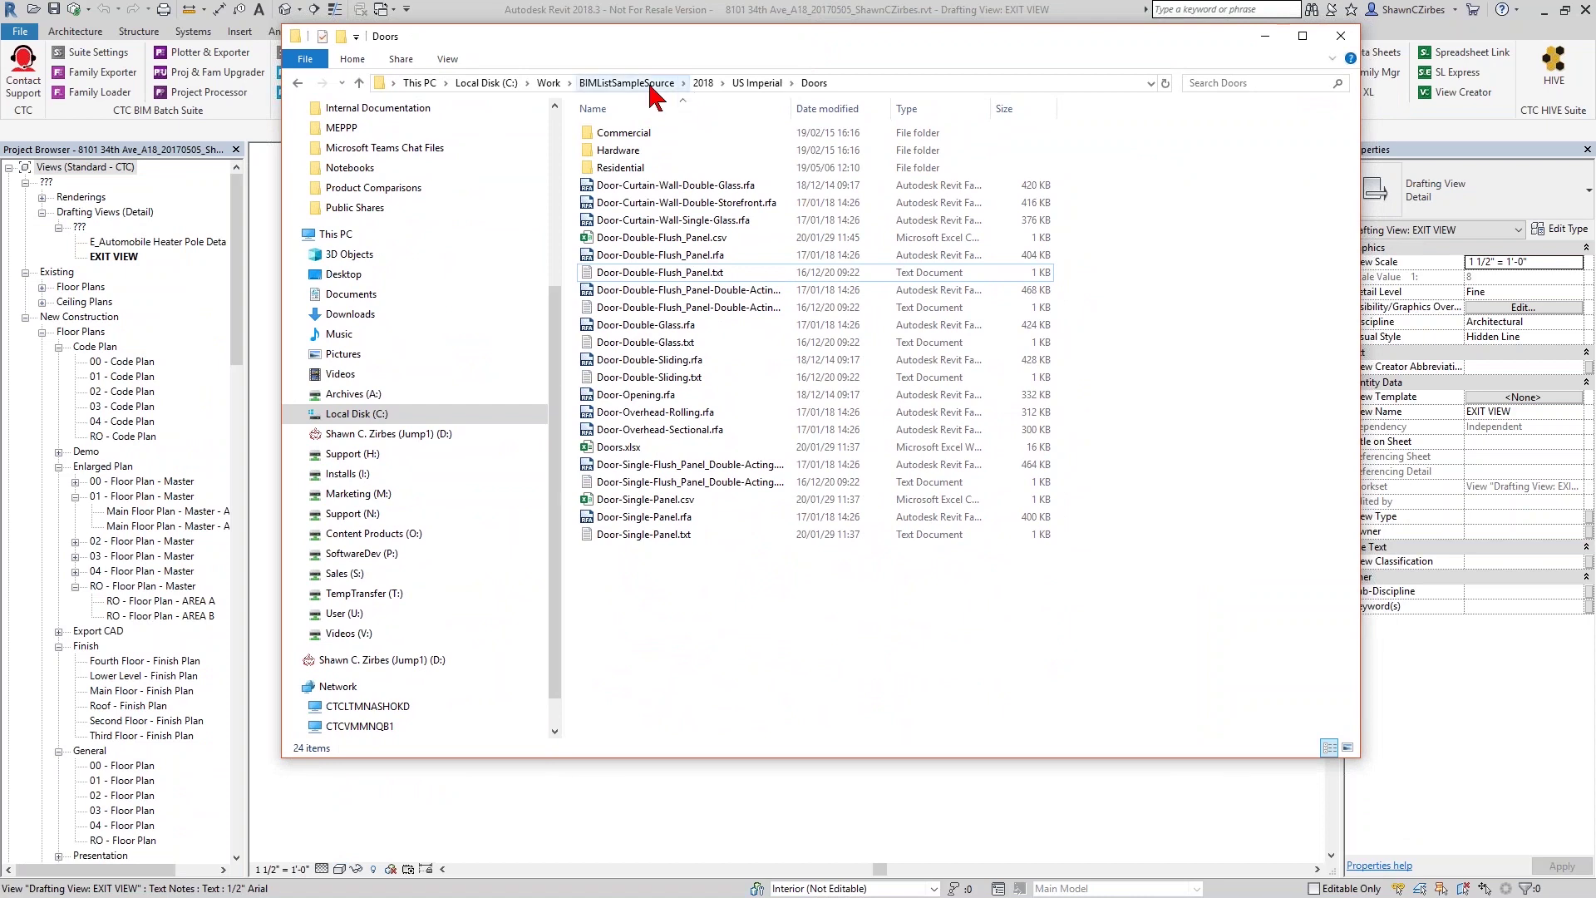
click(628, 449)
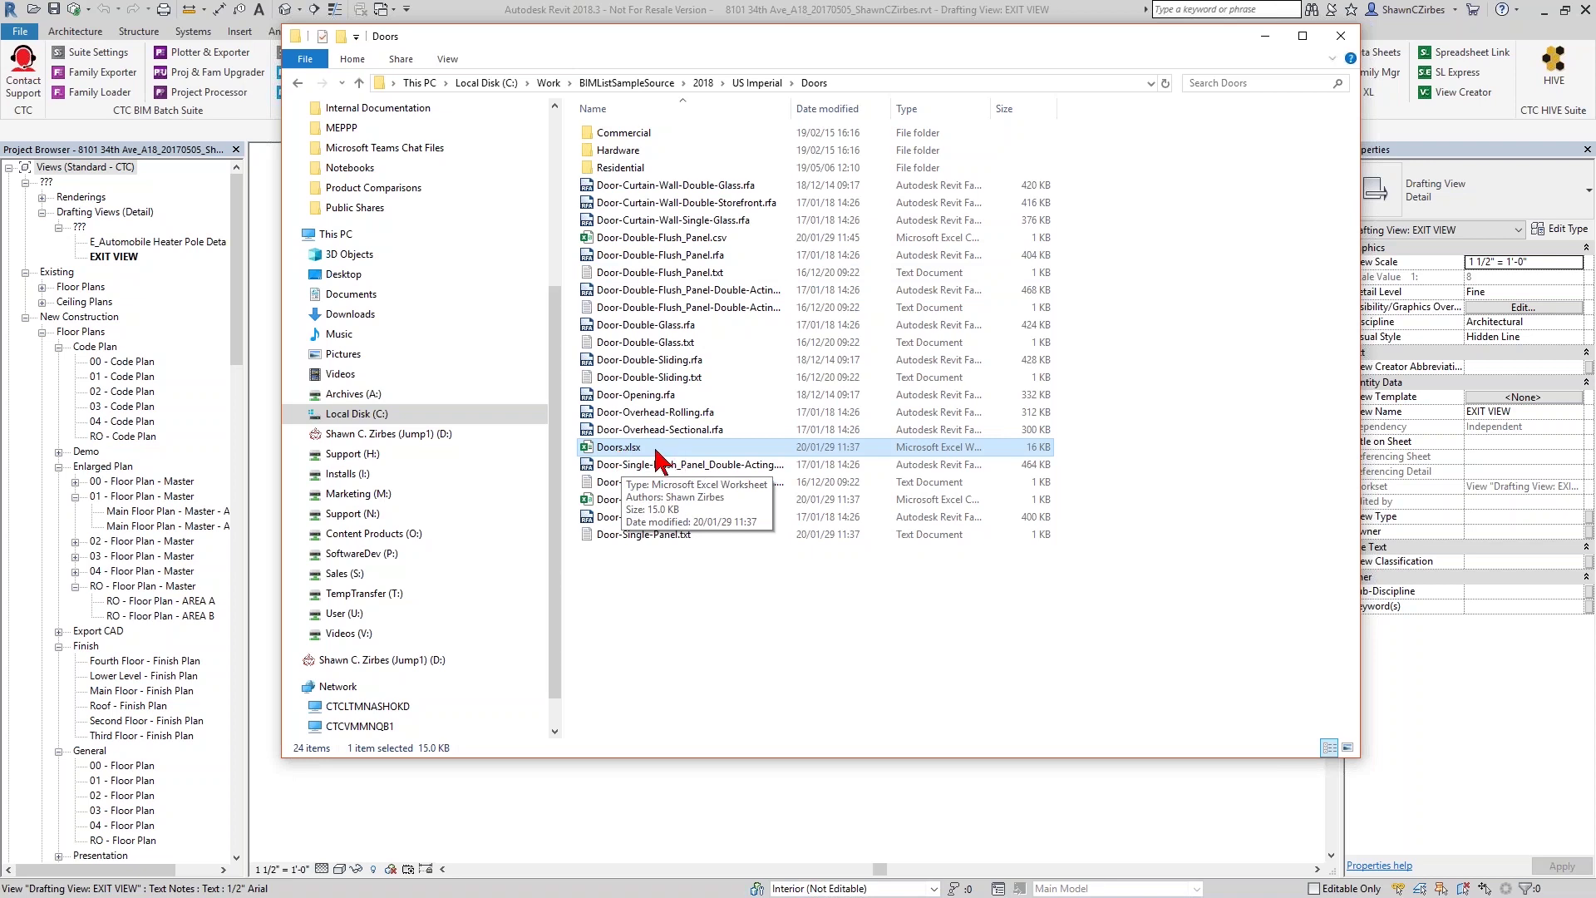
double_click(656, 450)
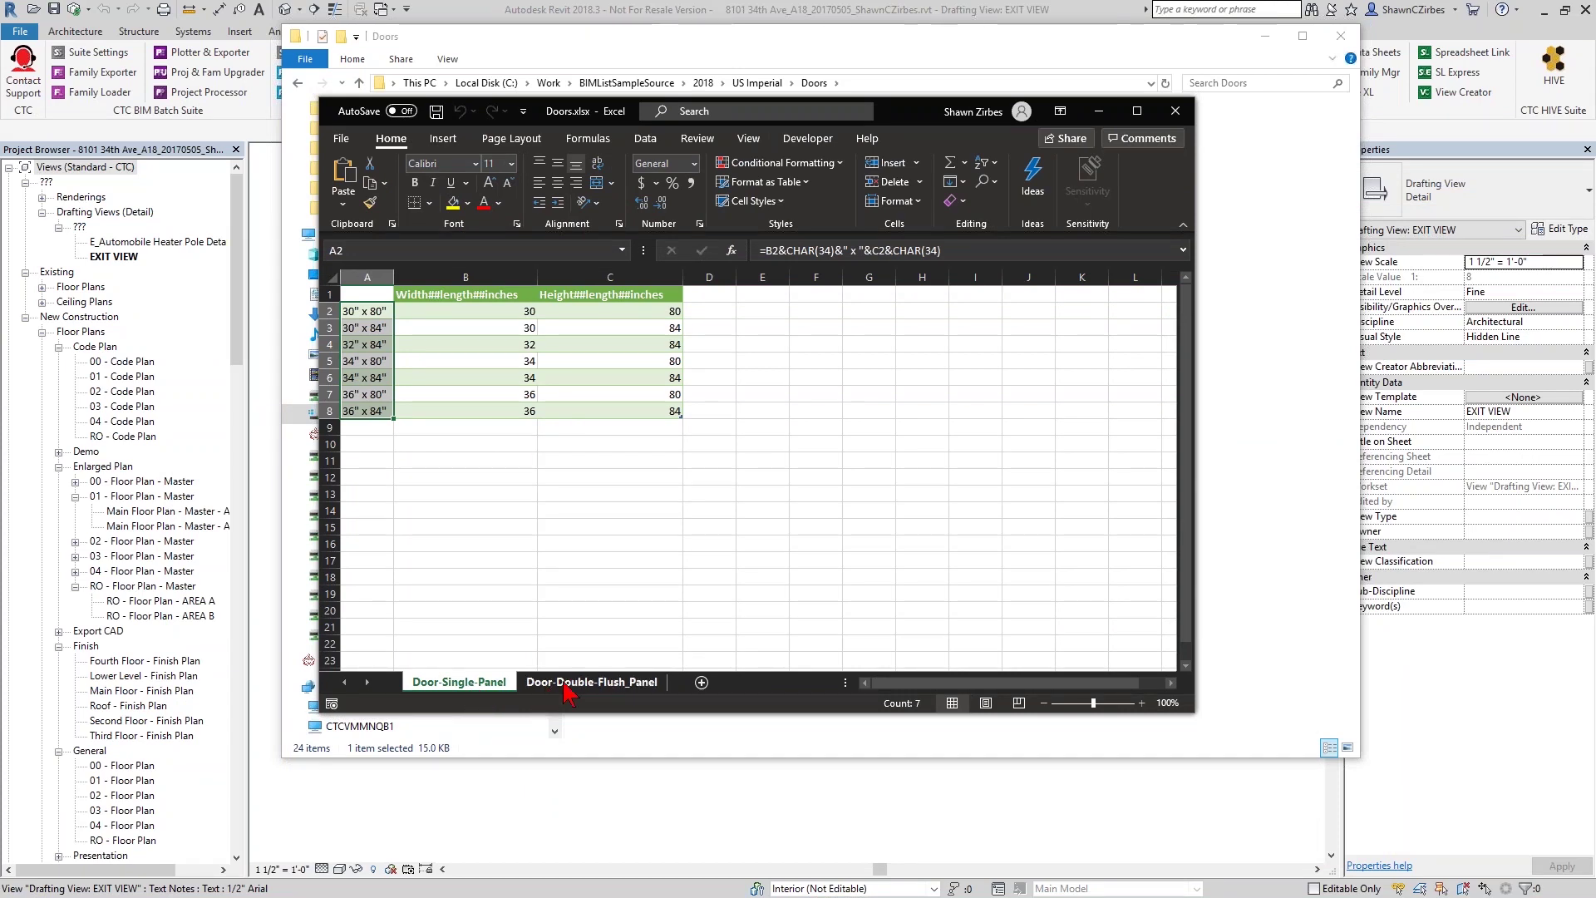
click(592, 684)
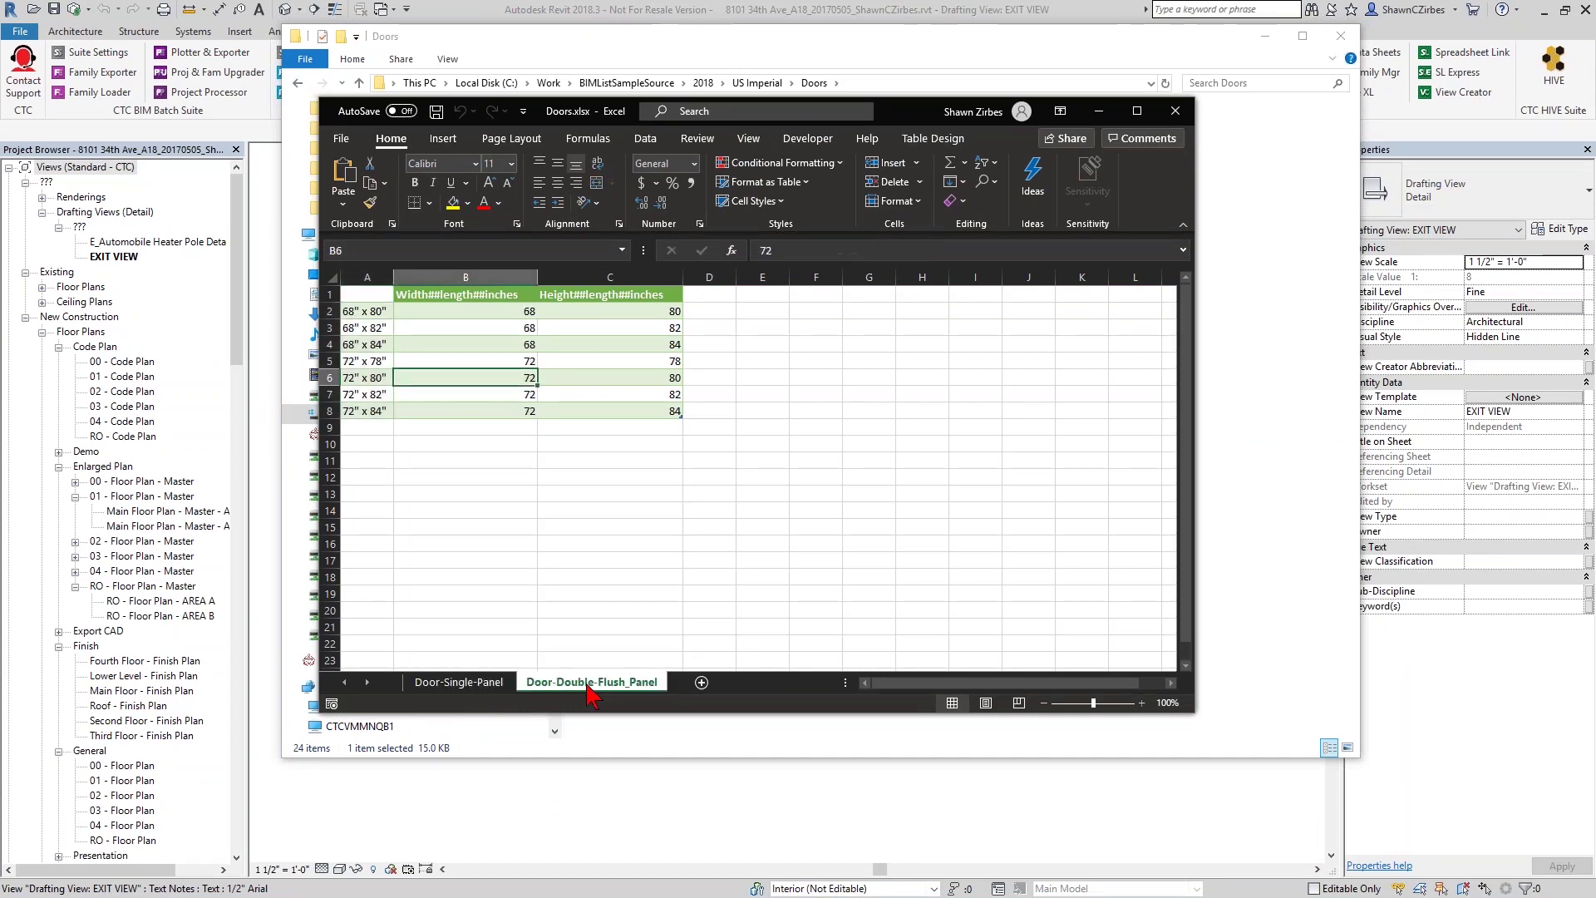
click(497, 690)
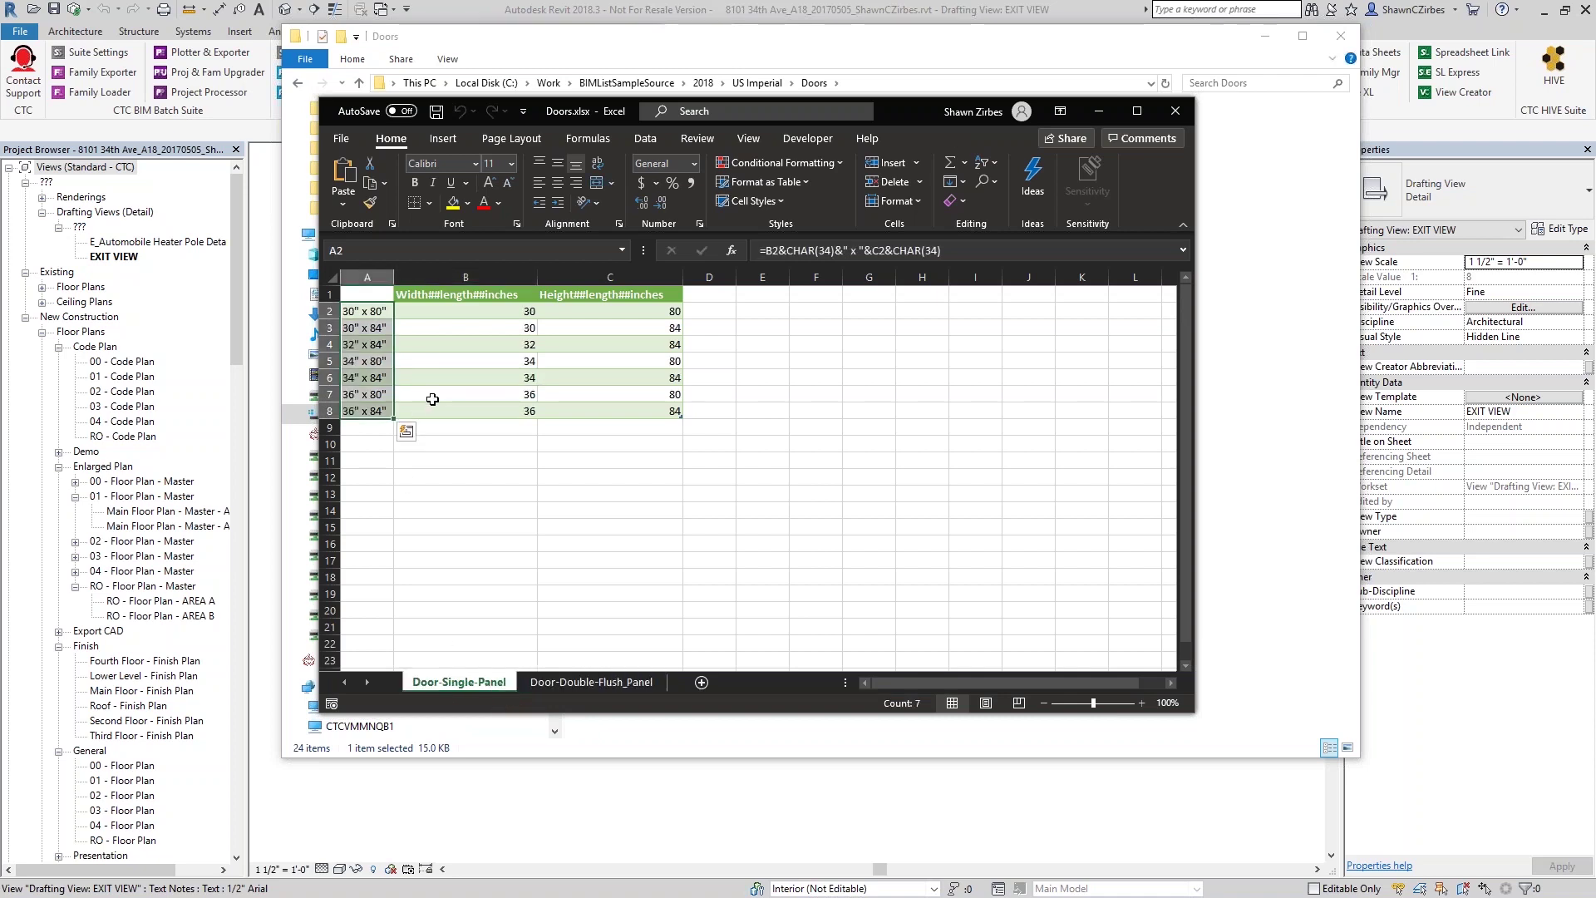
click(432, 397)
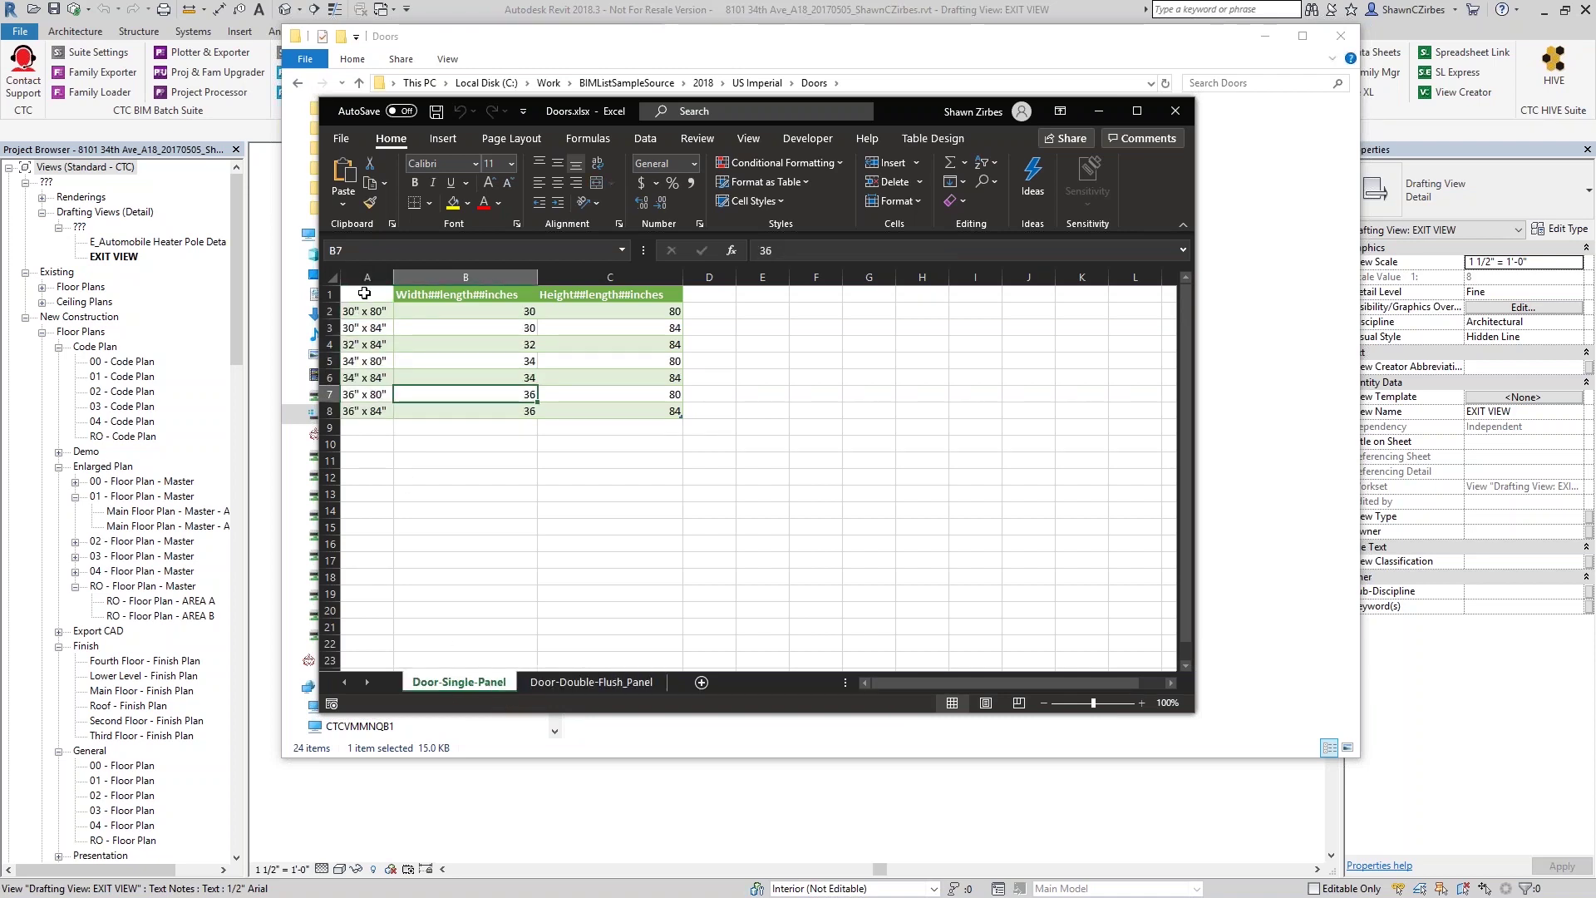
drag(906, 111, 586, 334)
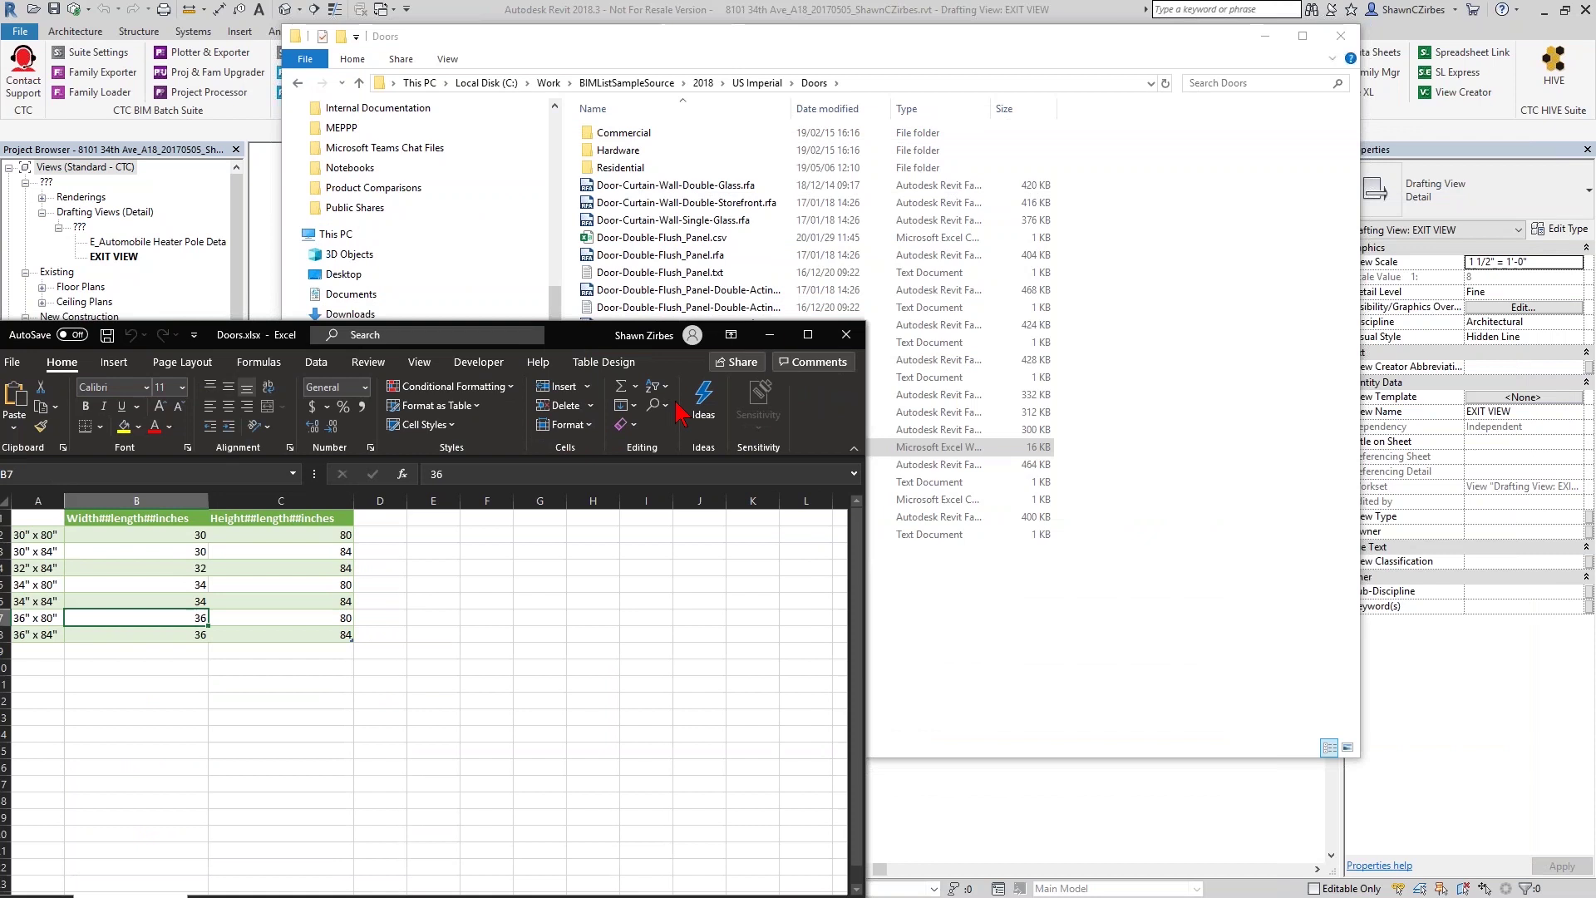
drag(241, 335, 697, 629)
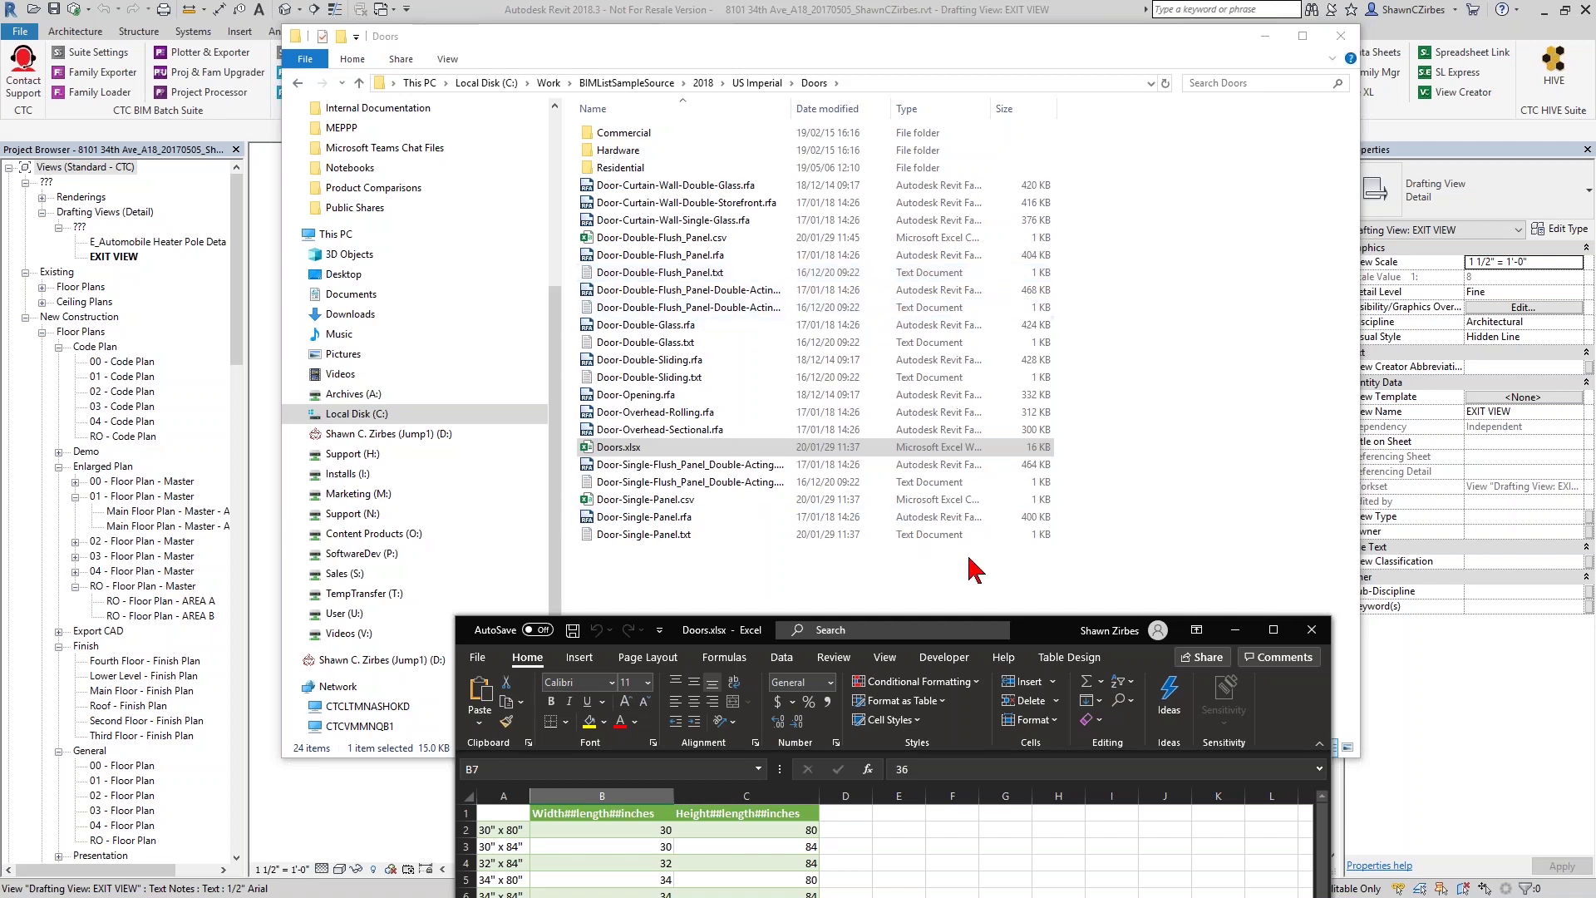
drag(1035, 632, 1084, 196)
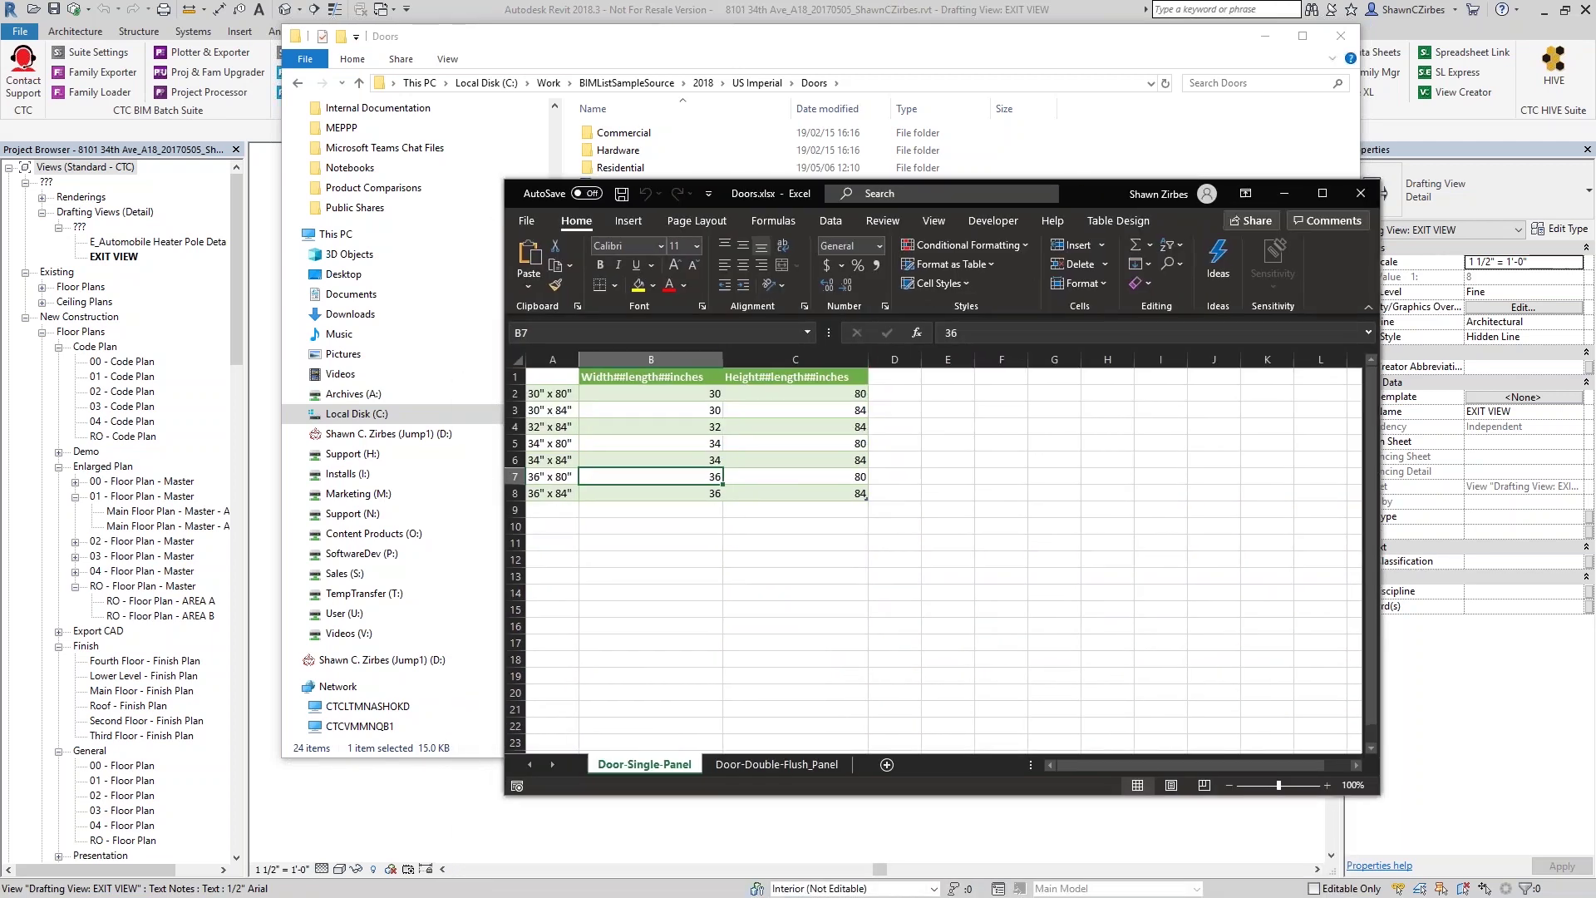
click(548, 397)
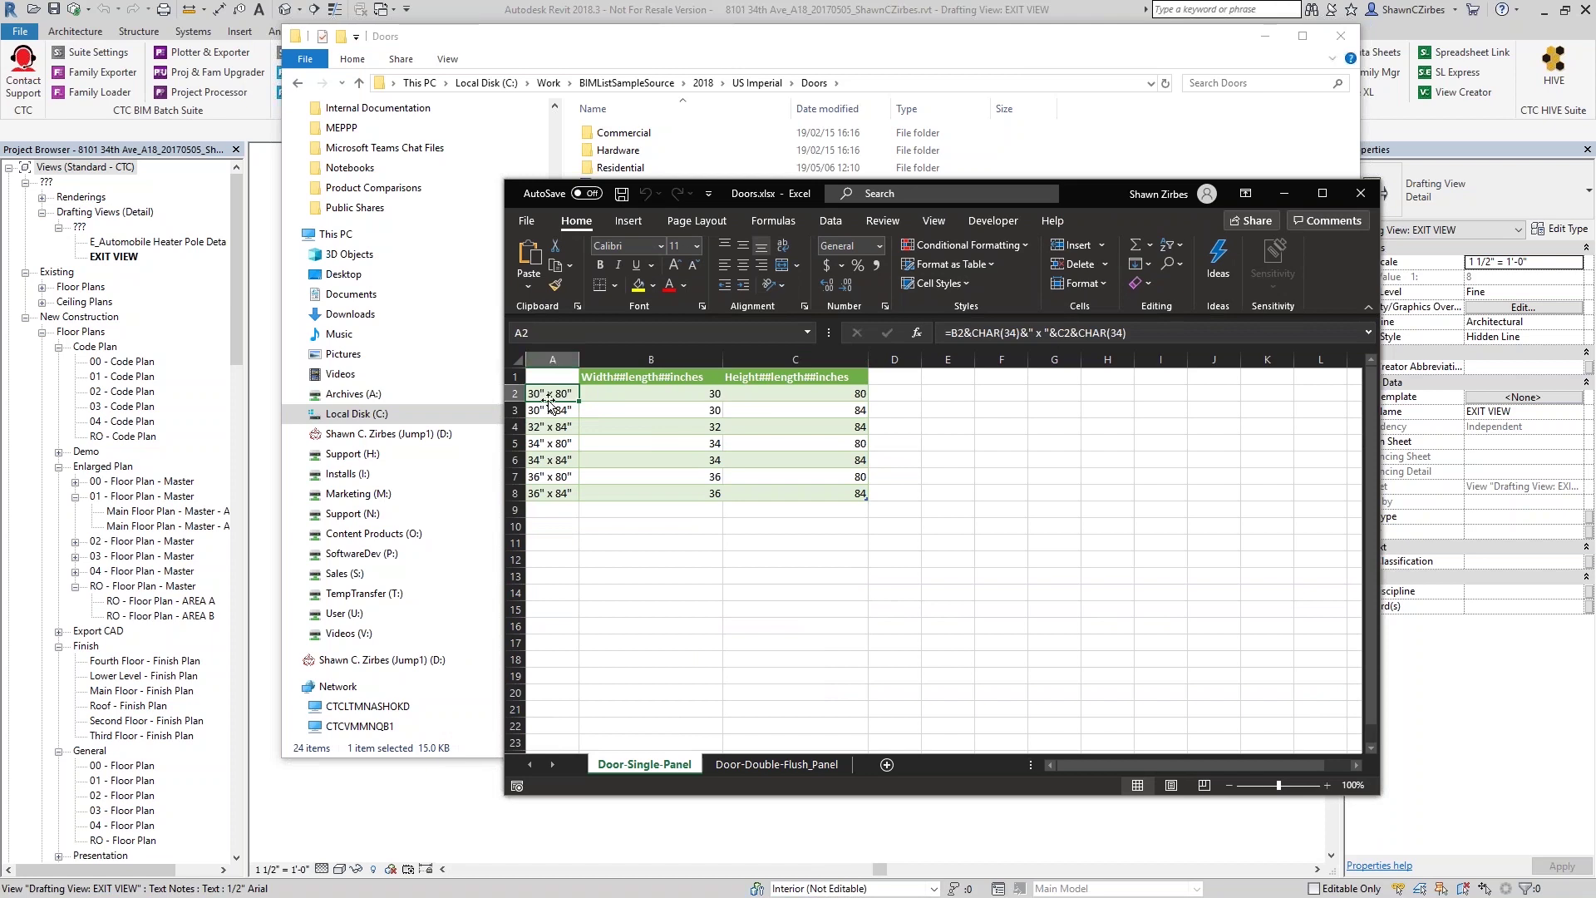
click(953, 333)
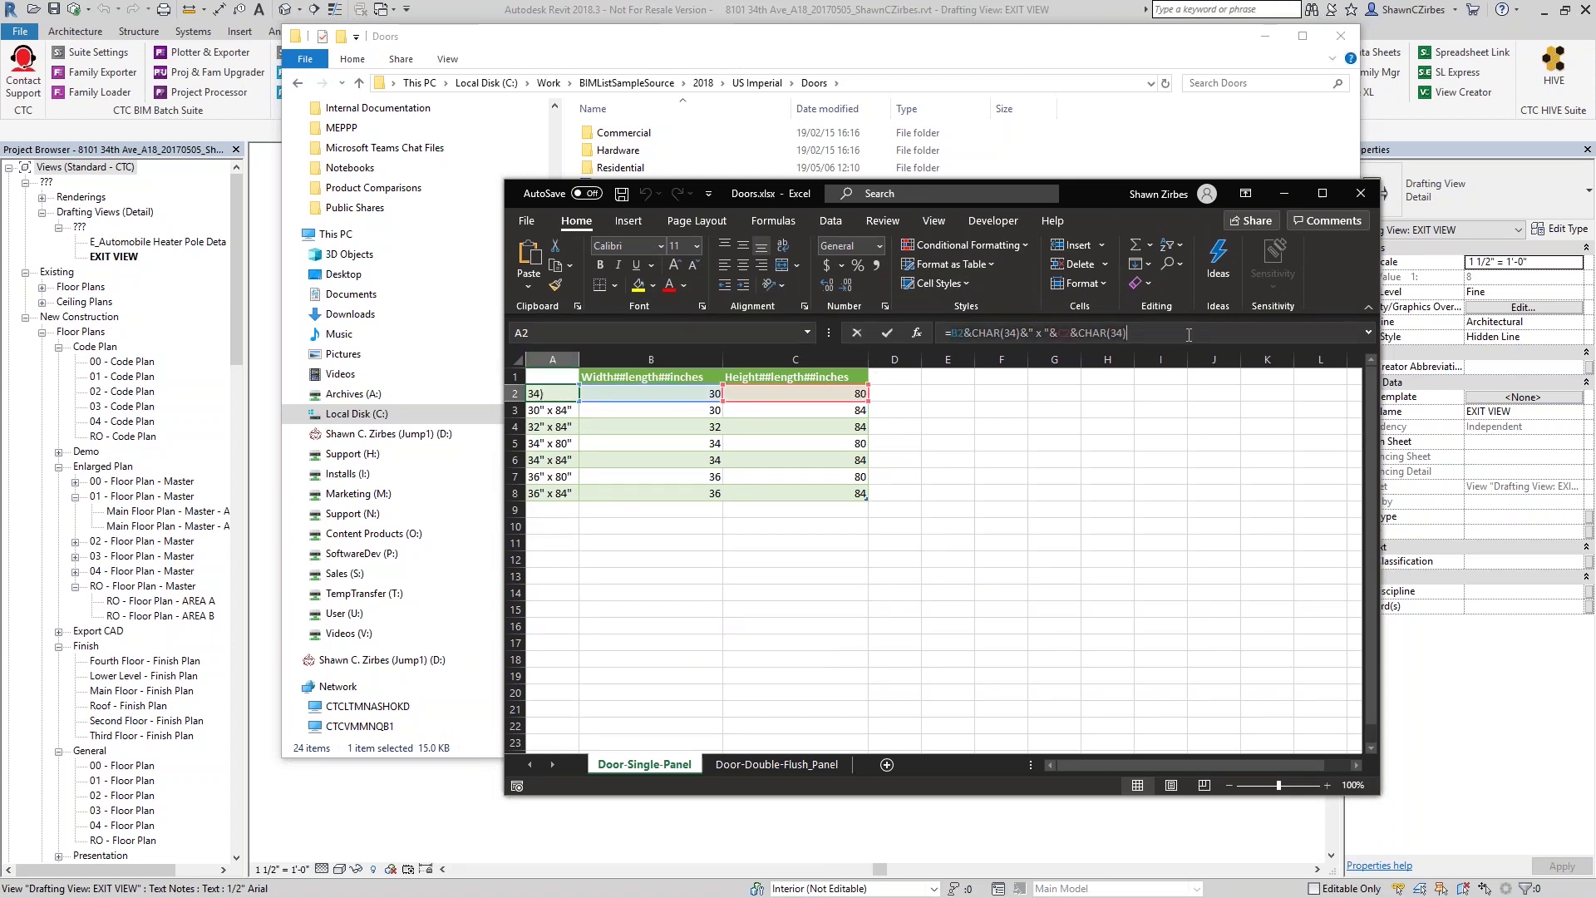
click(689, 413)
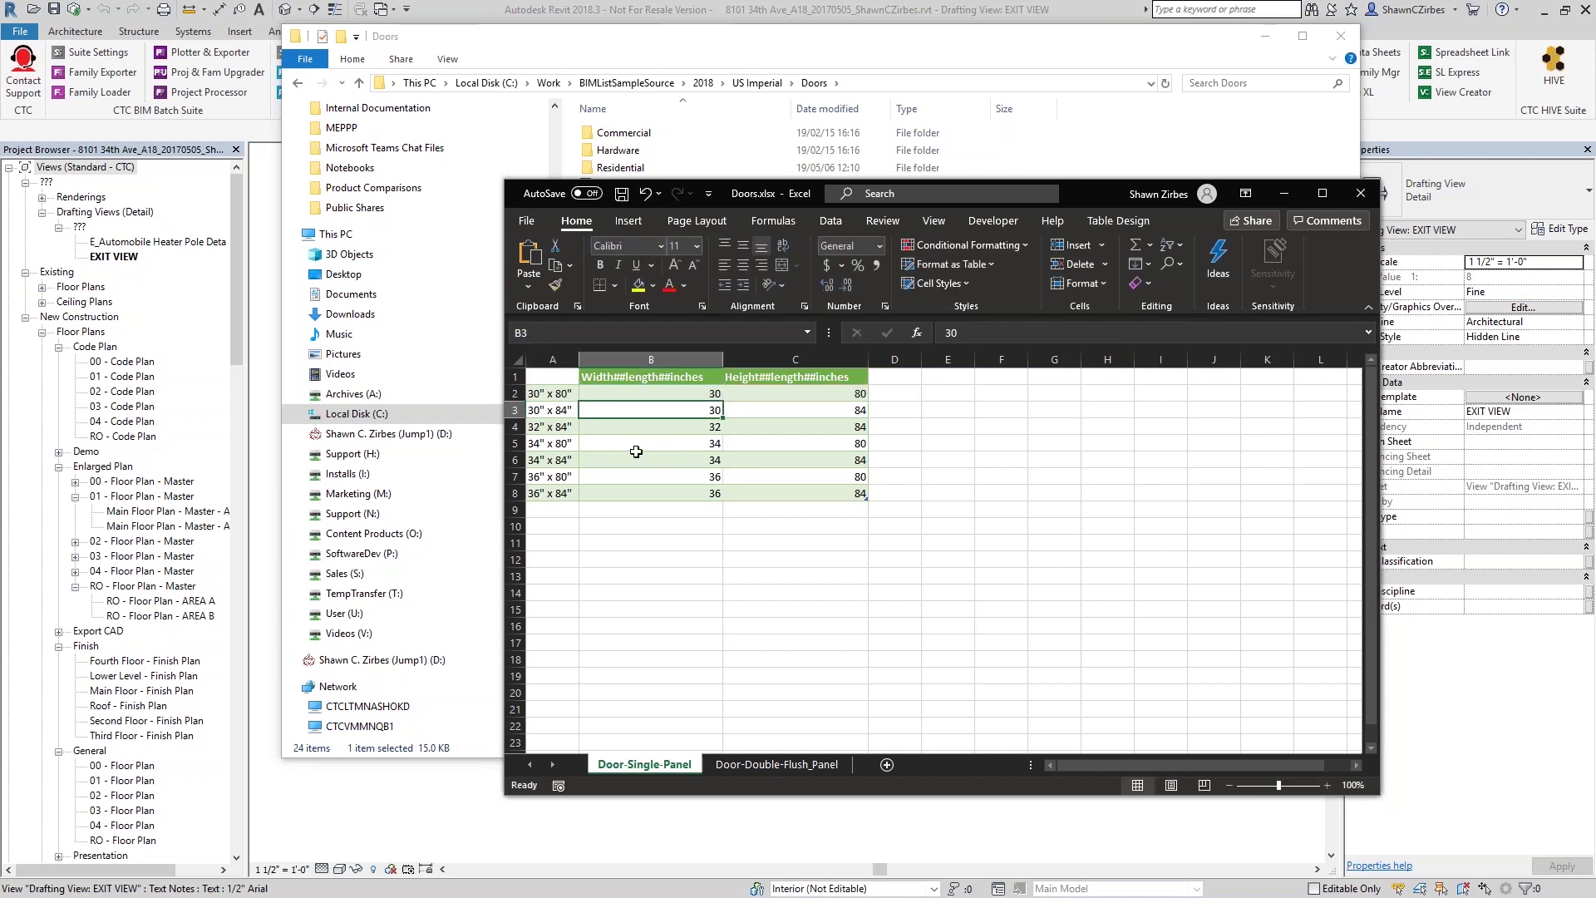
click(658, 426)
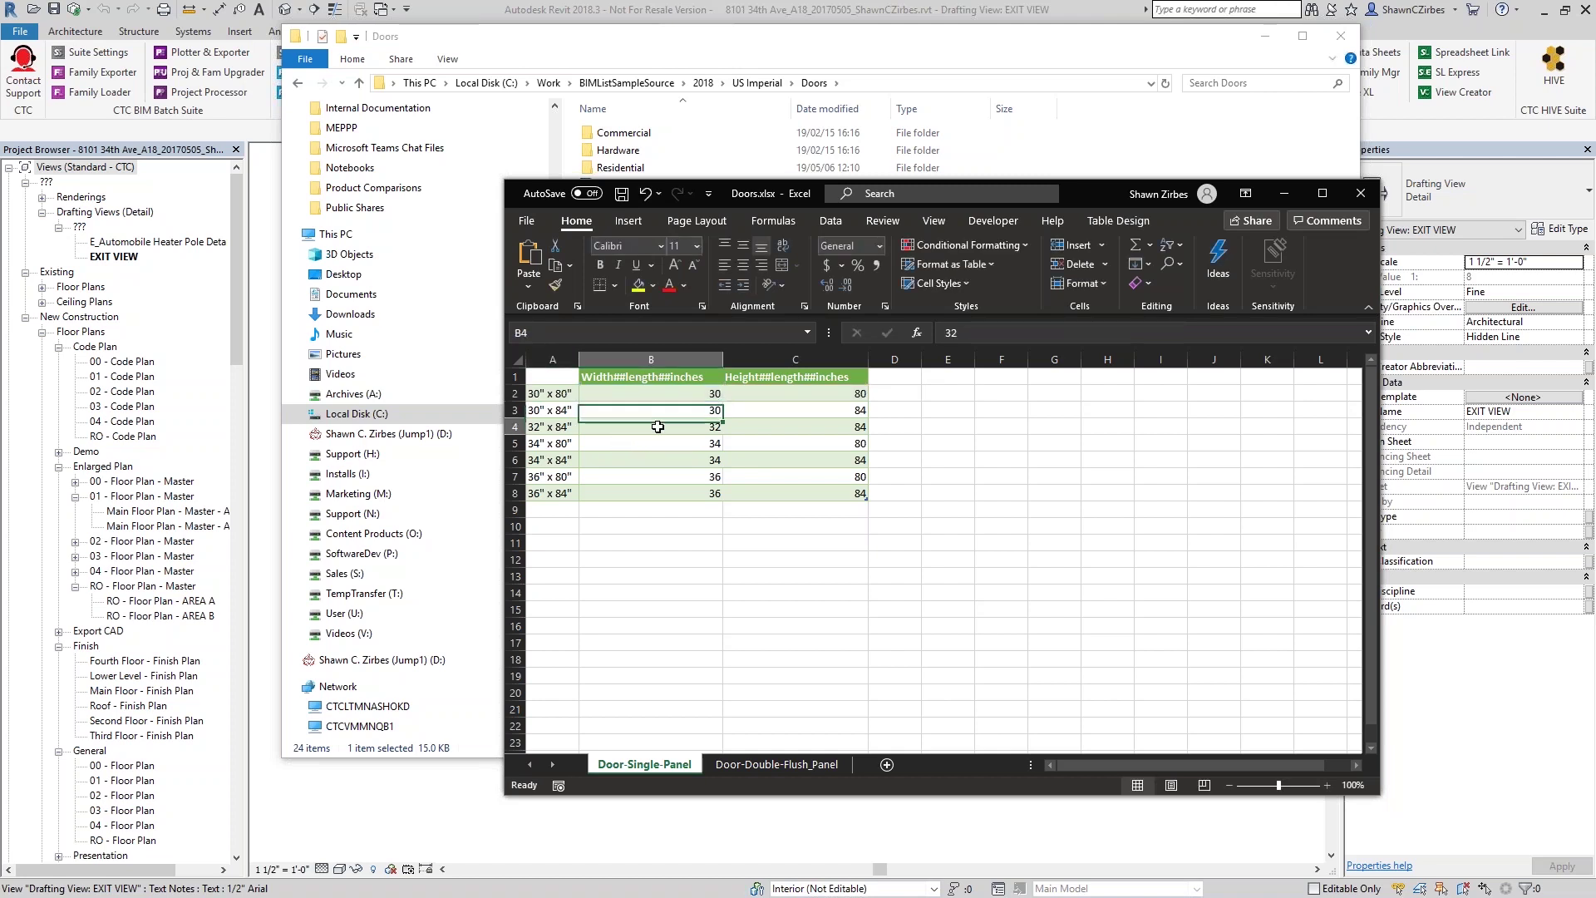
click(670, 492)
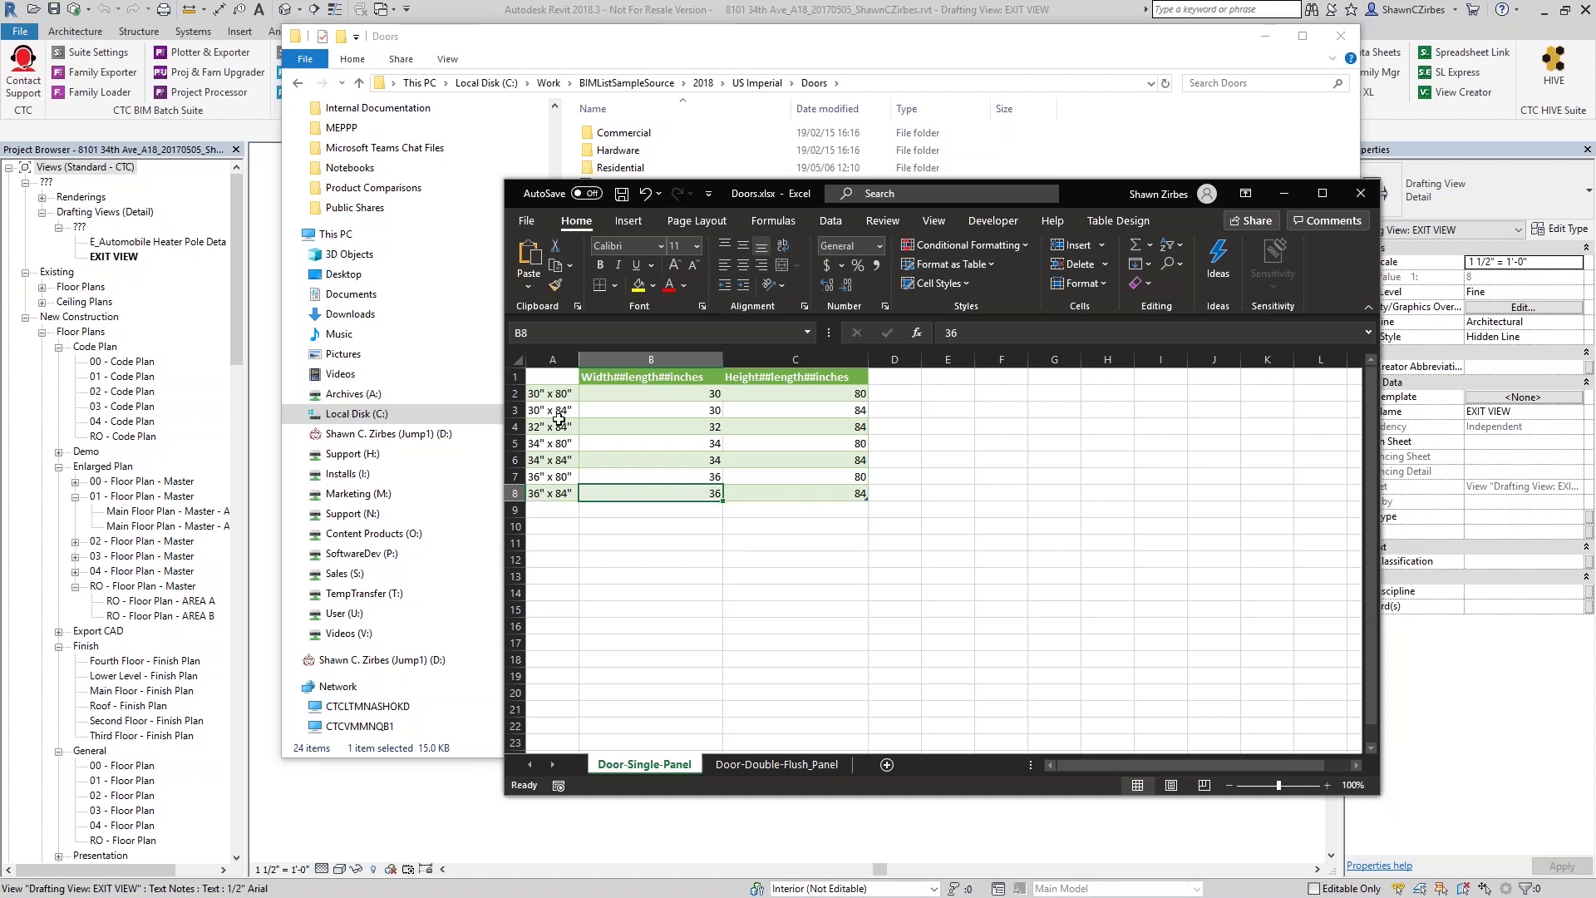
click(565, 496)
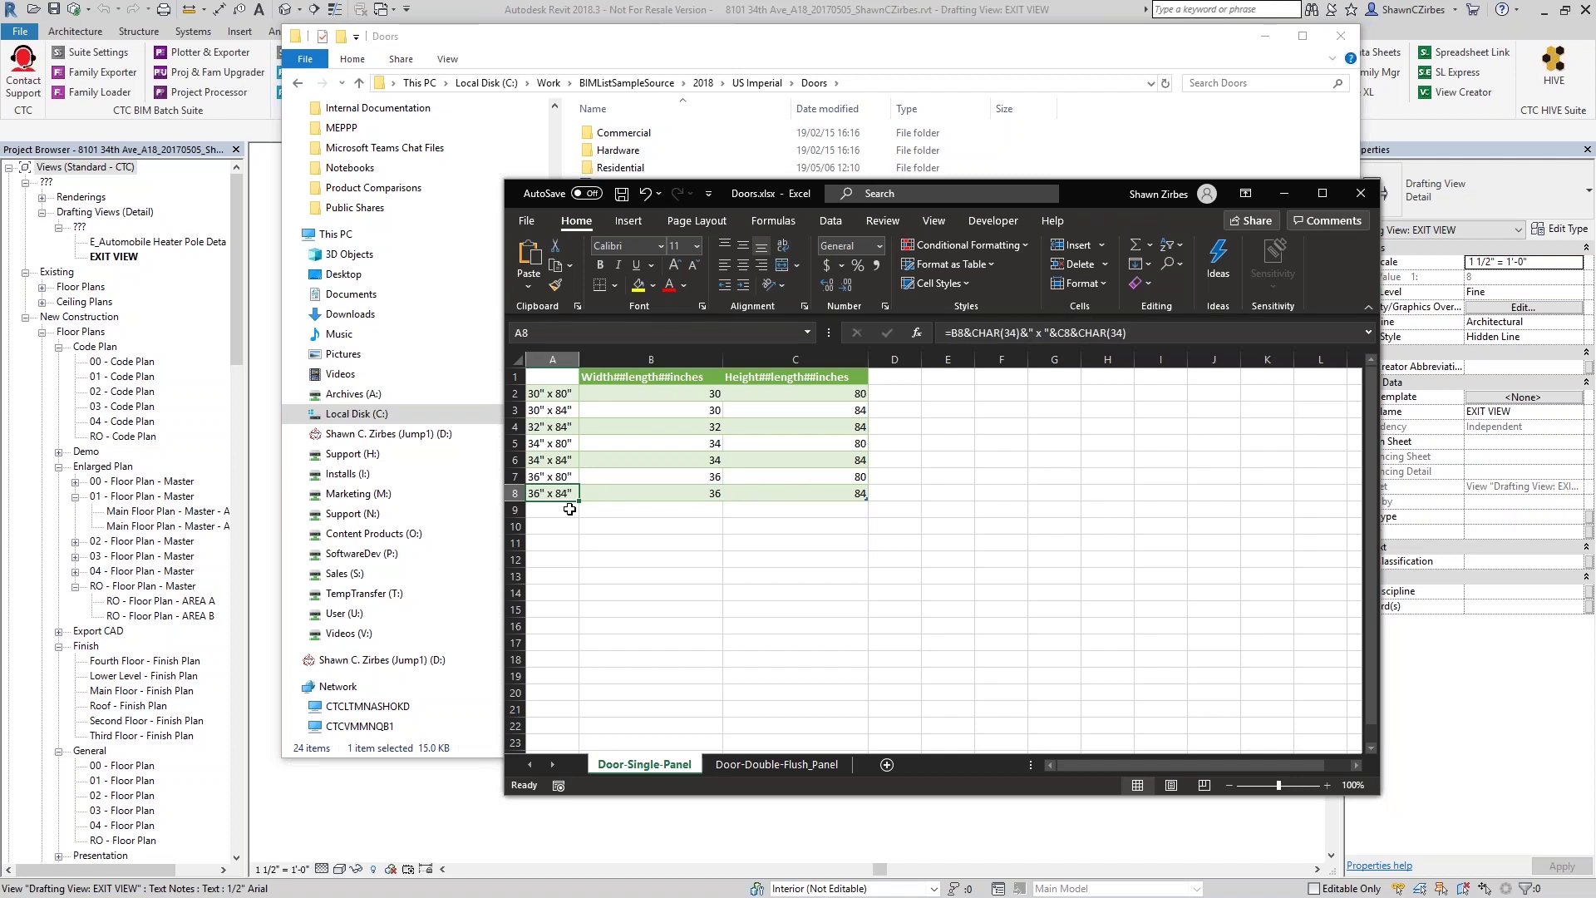
drag(790, 201, 1072, 276)
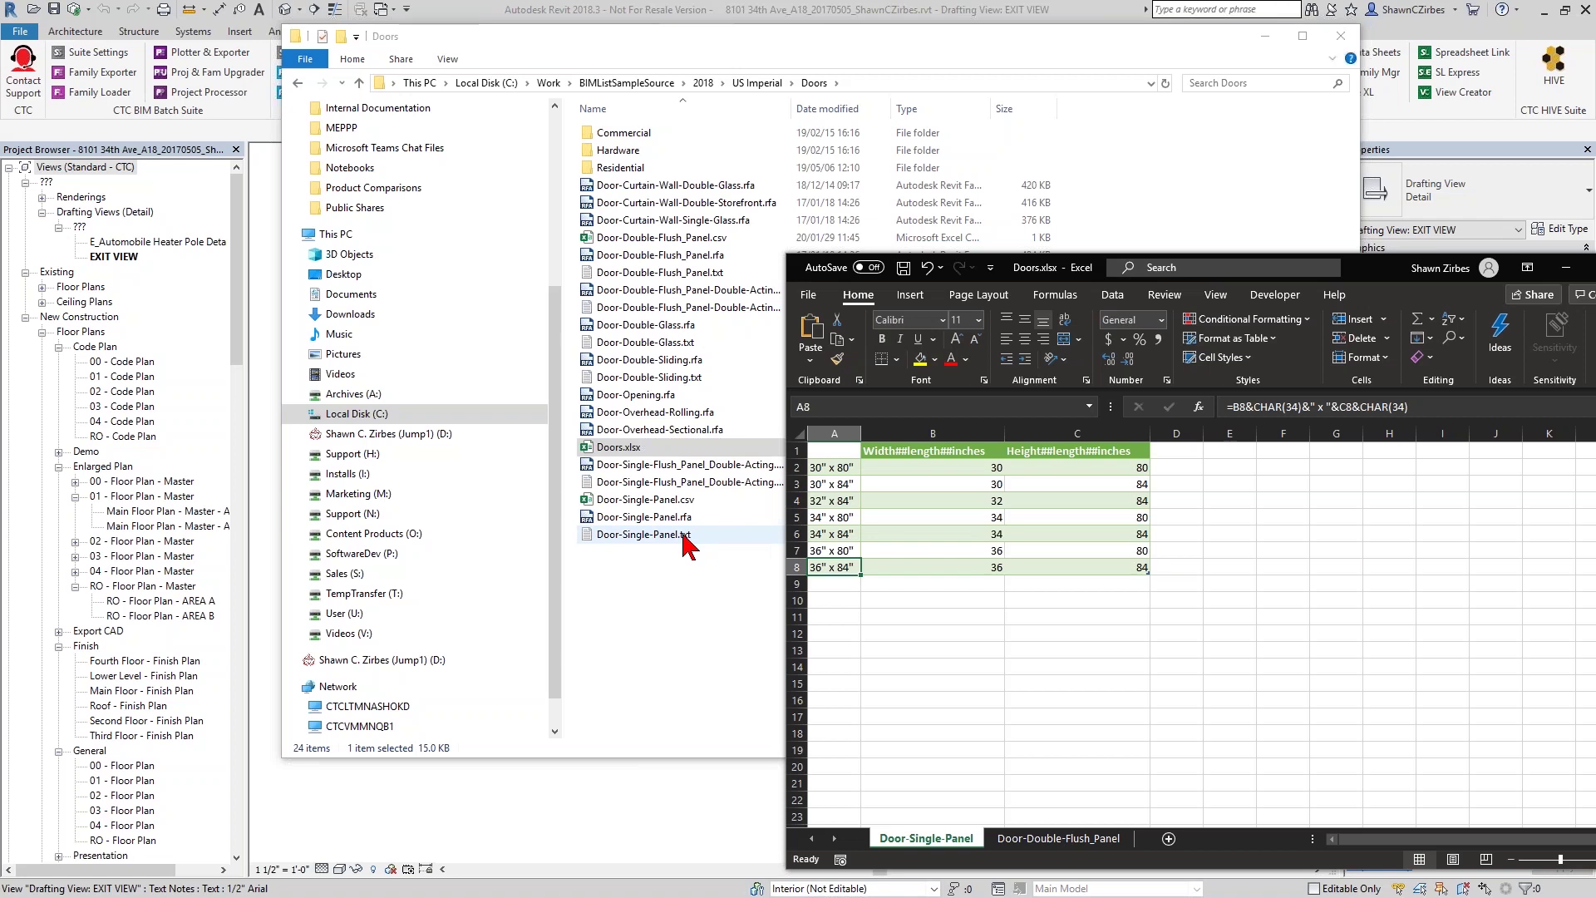
drag(835, 450, 1082, 567)
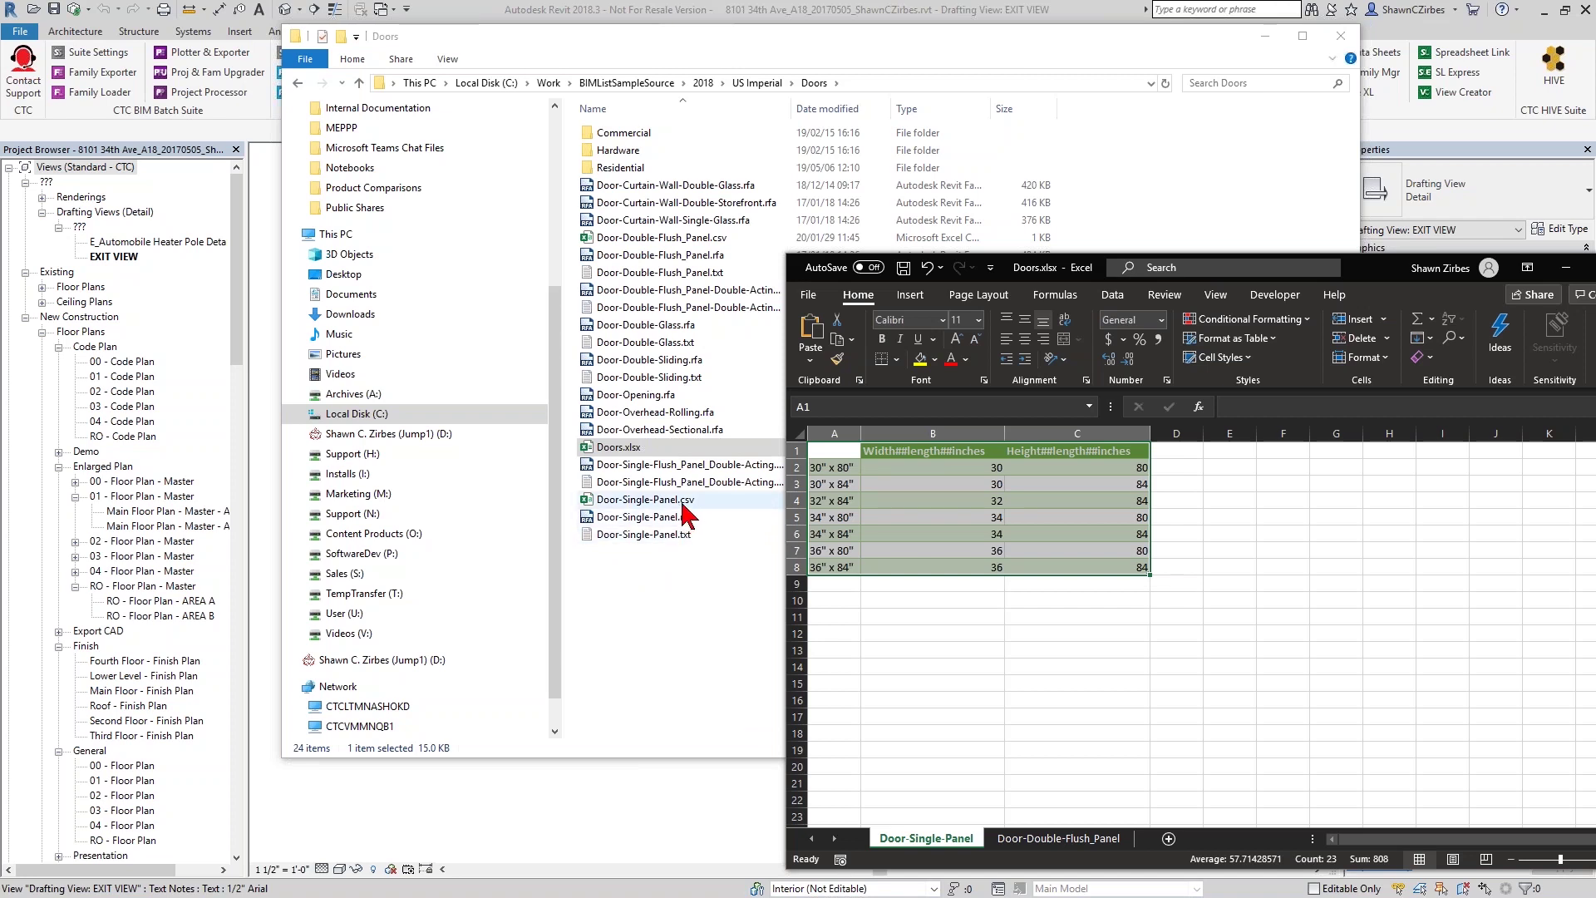
click(903, 536)
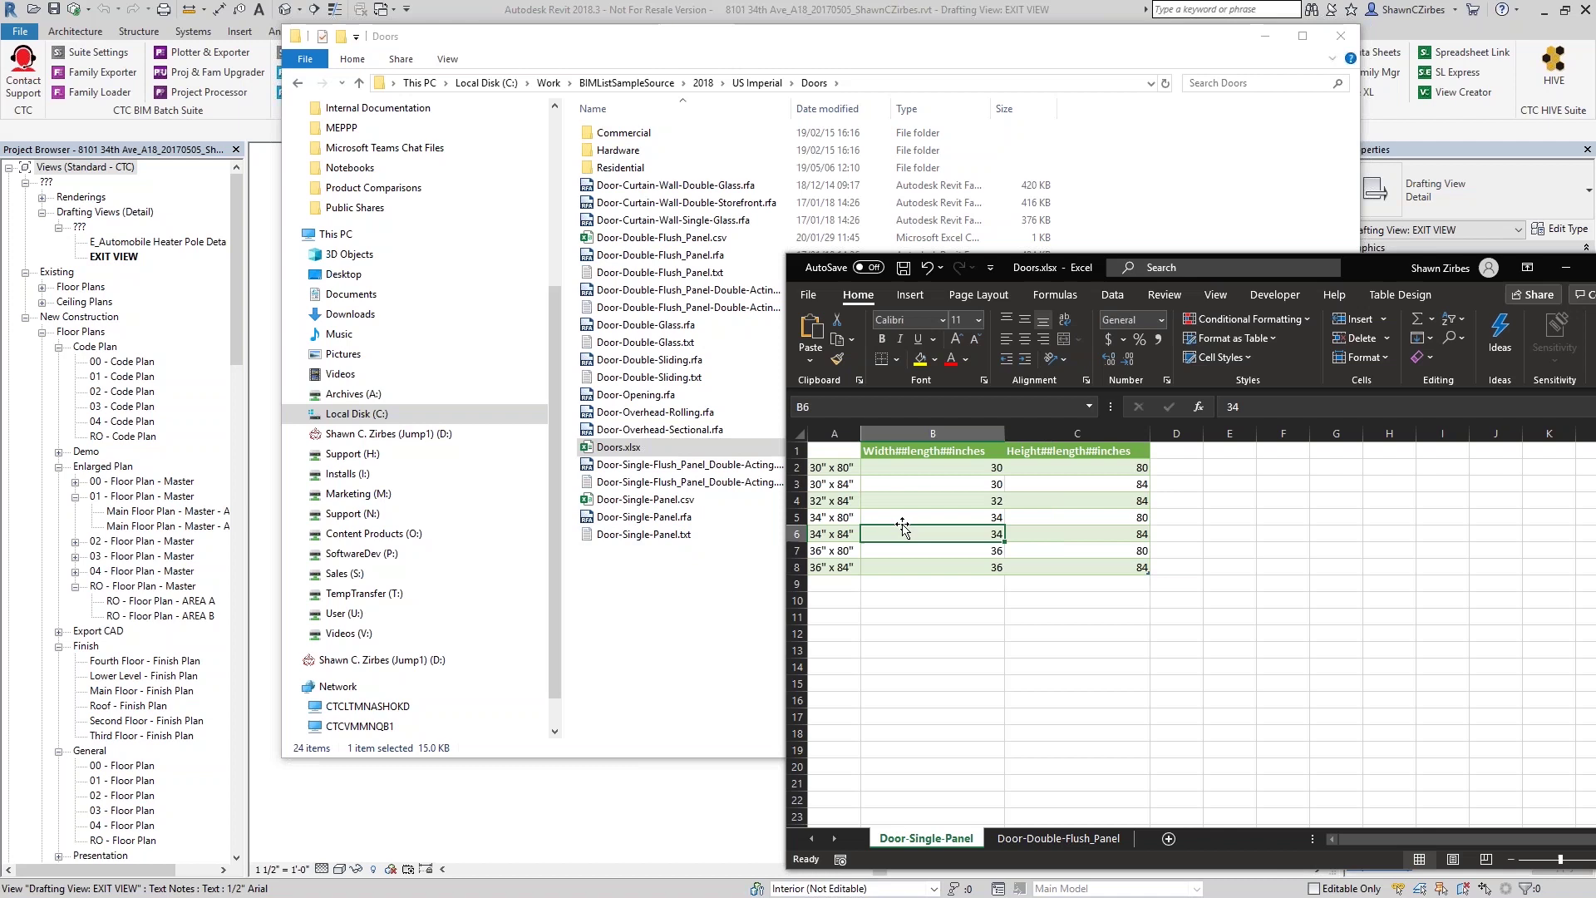
Save the Door-Single-Panel sheet alone as CSV (Comma delimited), replacing Door-Single-Panel.csv.
click(818, 299)
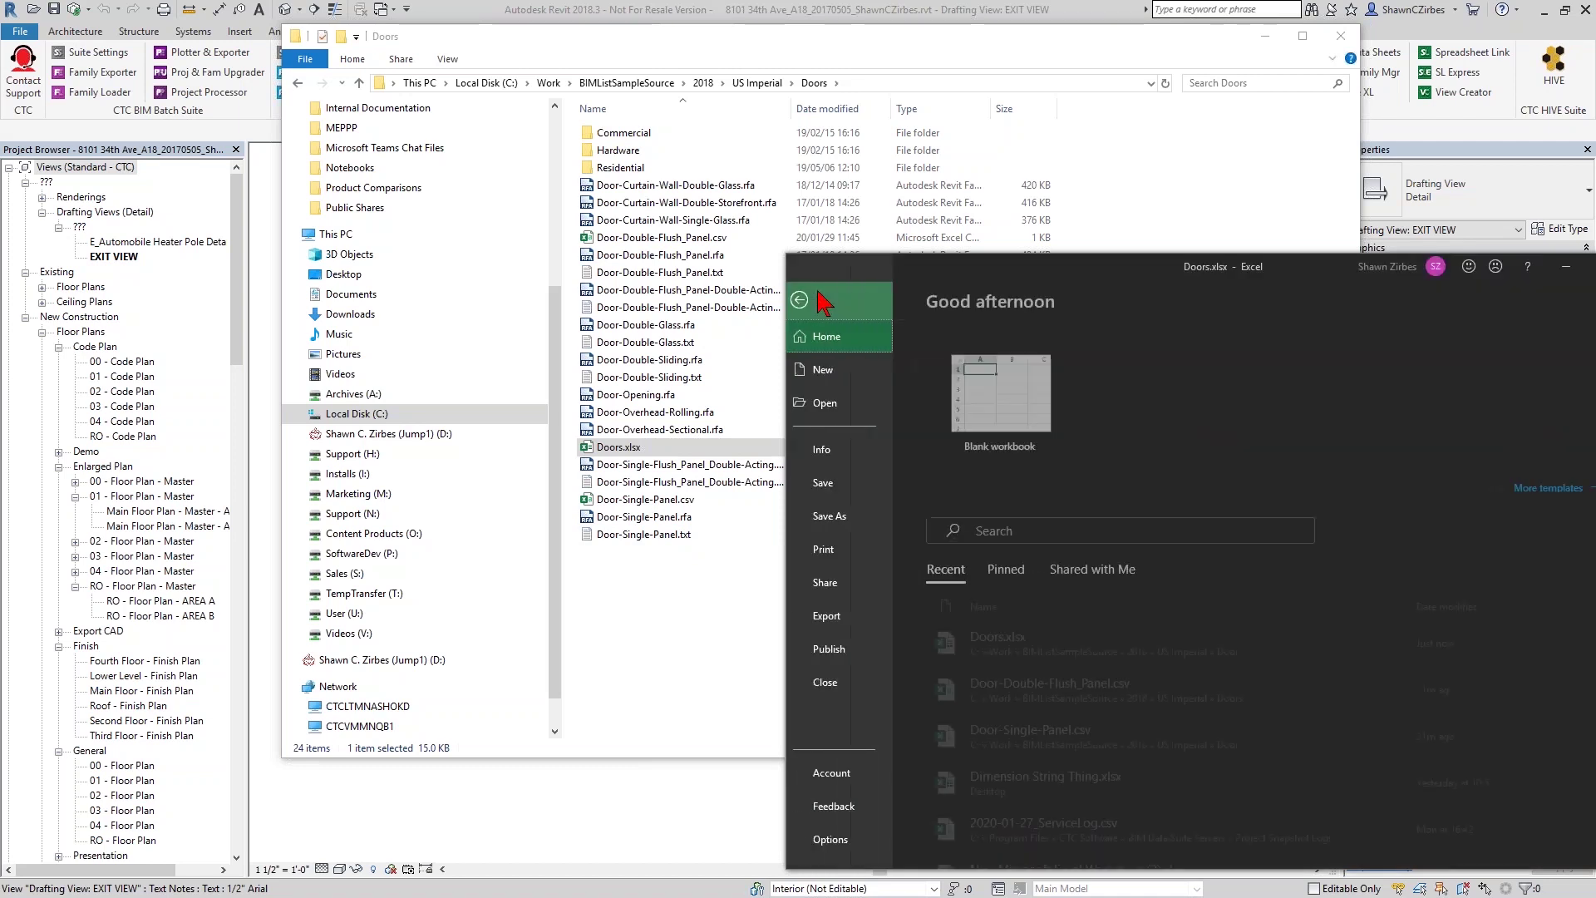
click(839, 516)
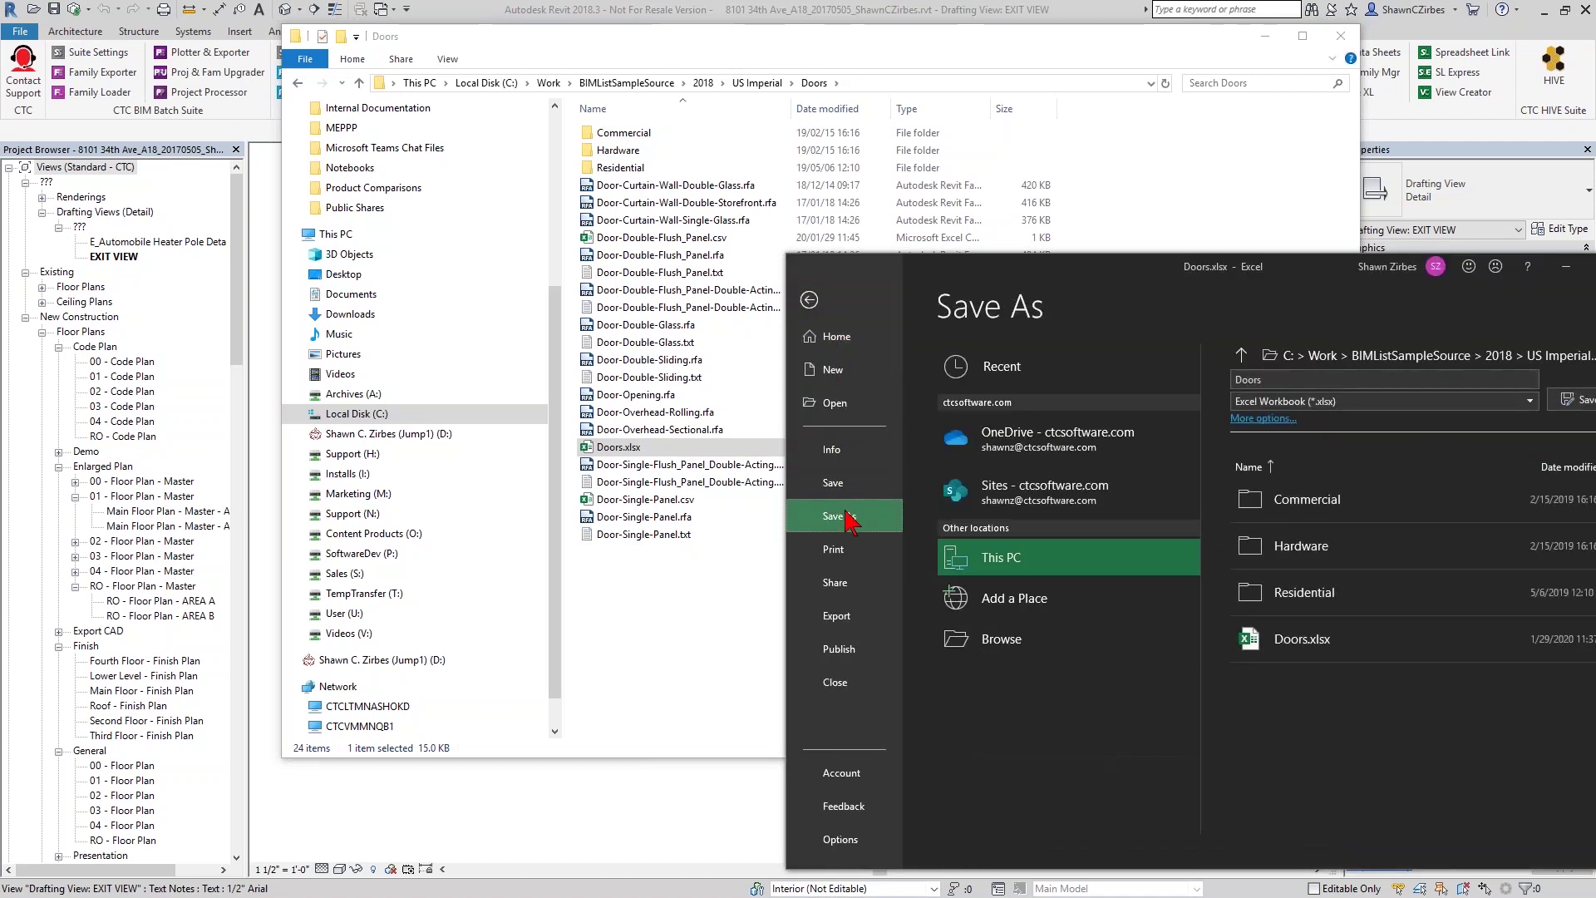
drag(1052, 267, 965, 236)
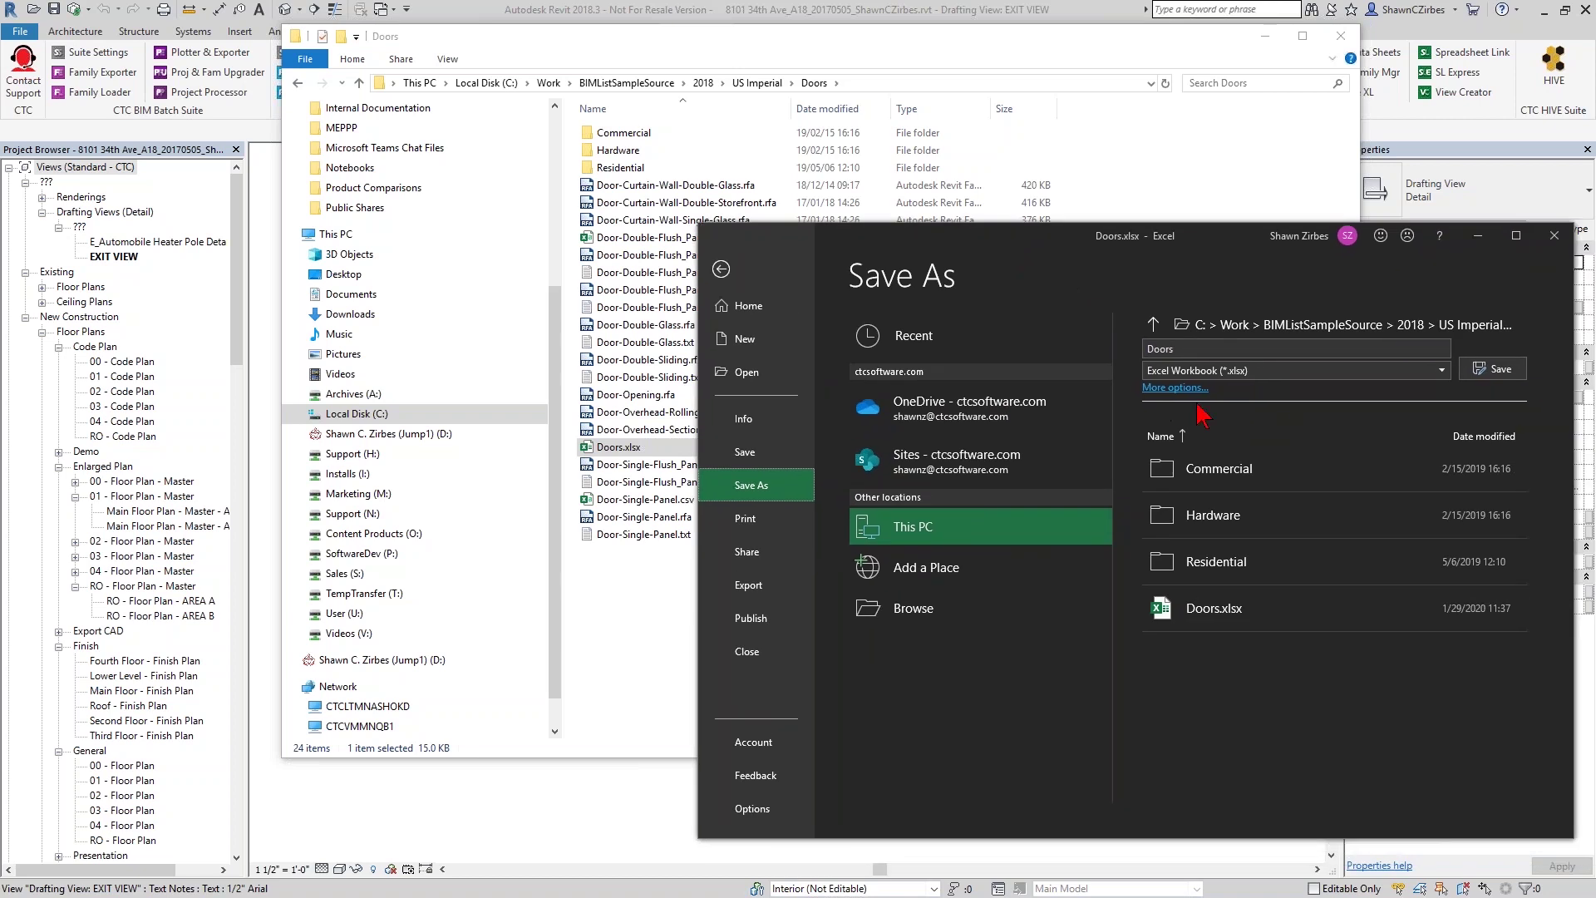
click(1285, 371)
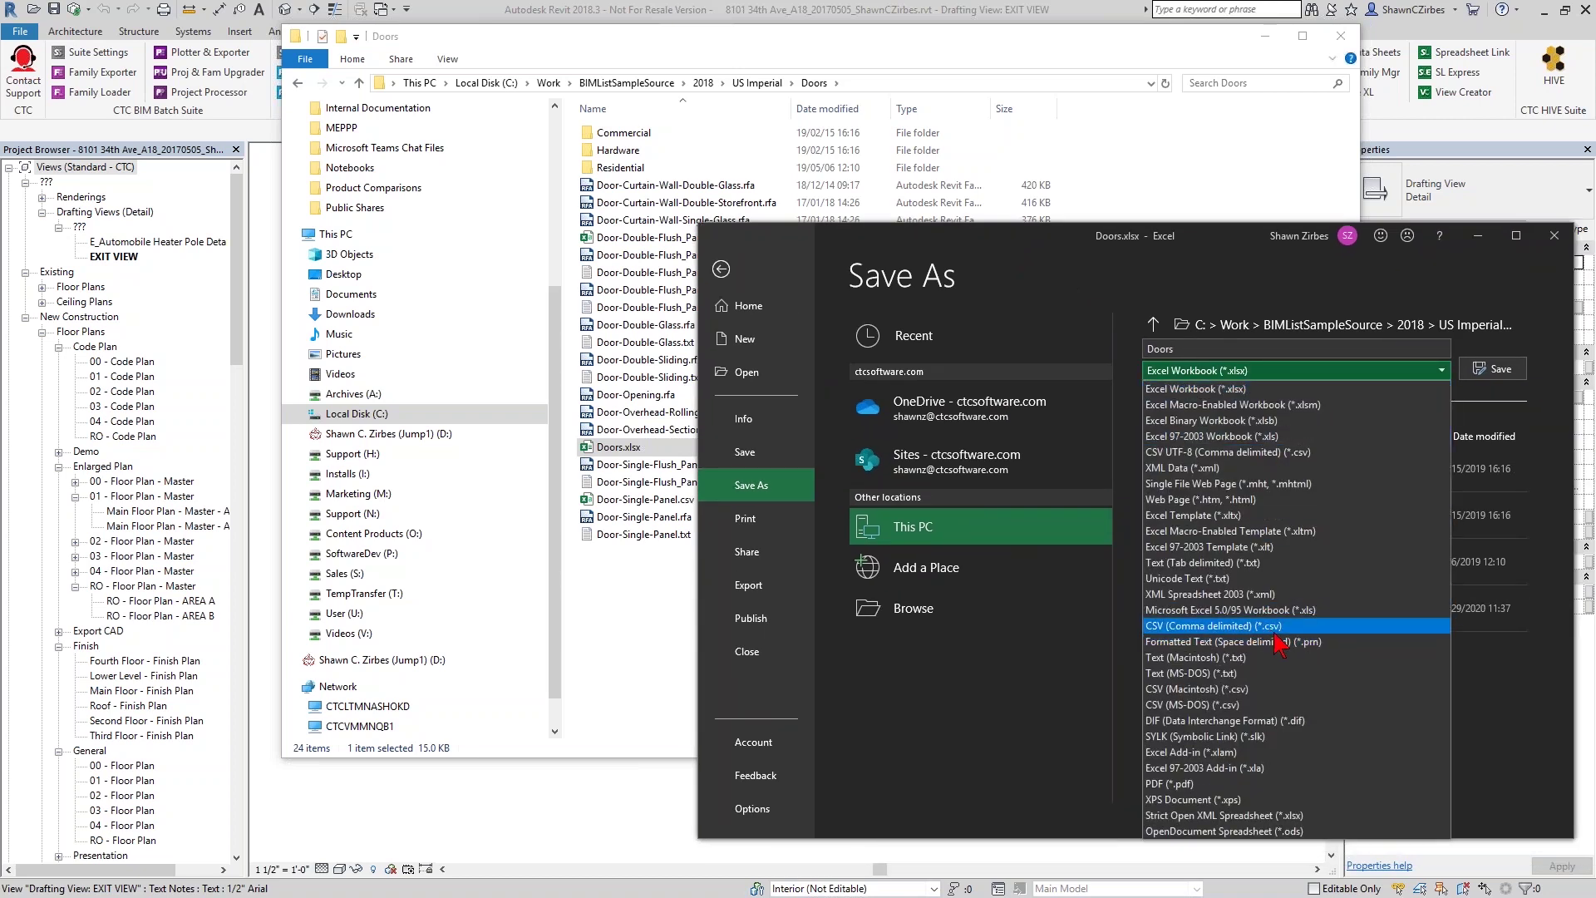
click(1228, 626)
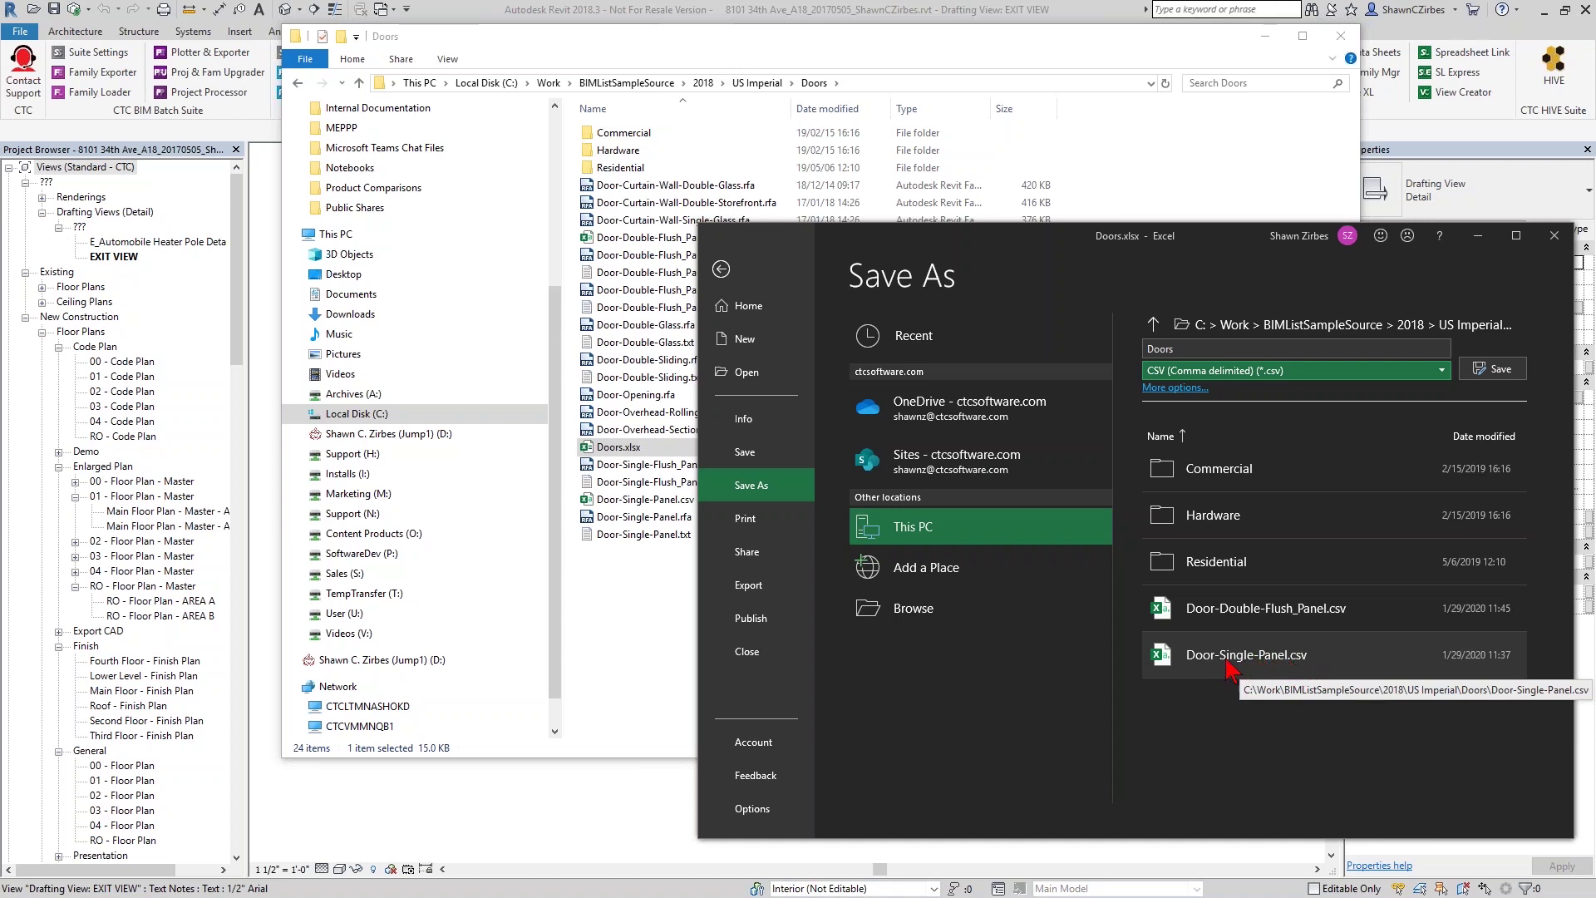
click(1227, 660)
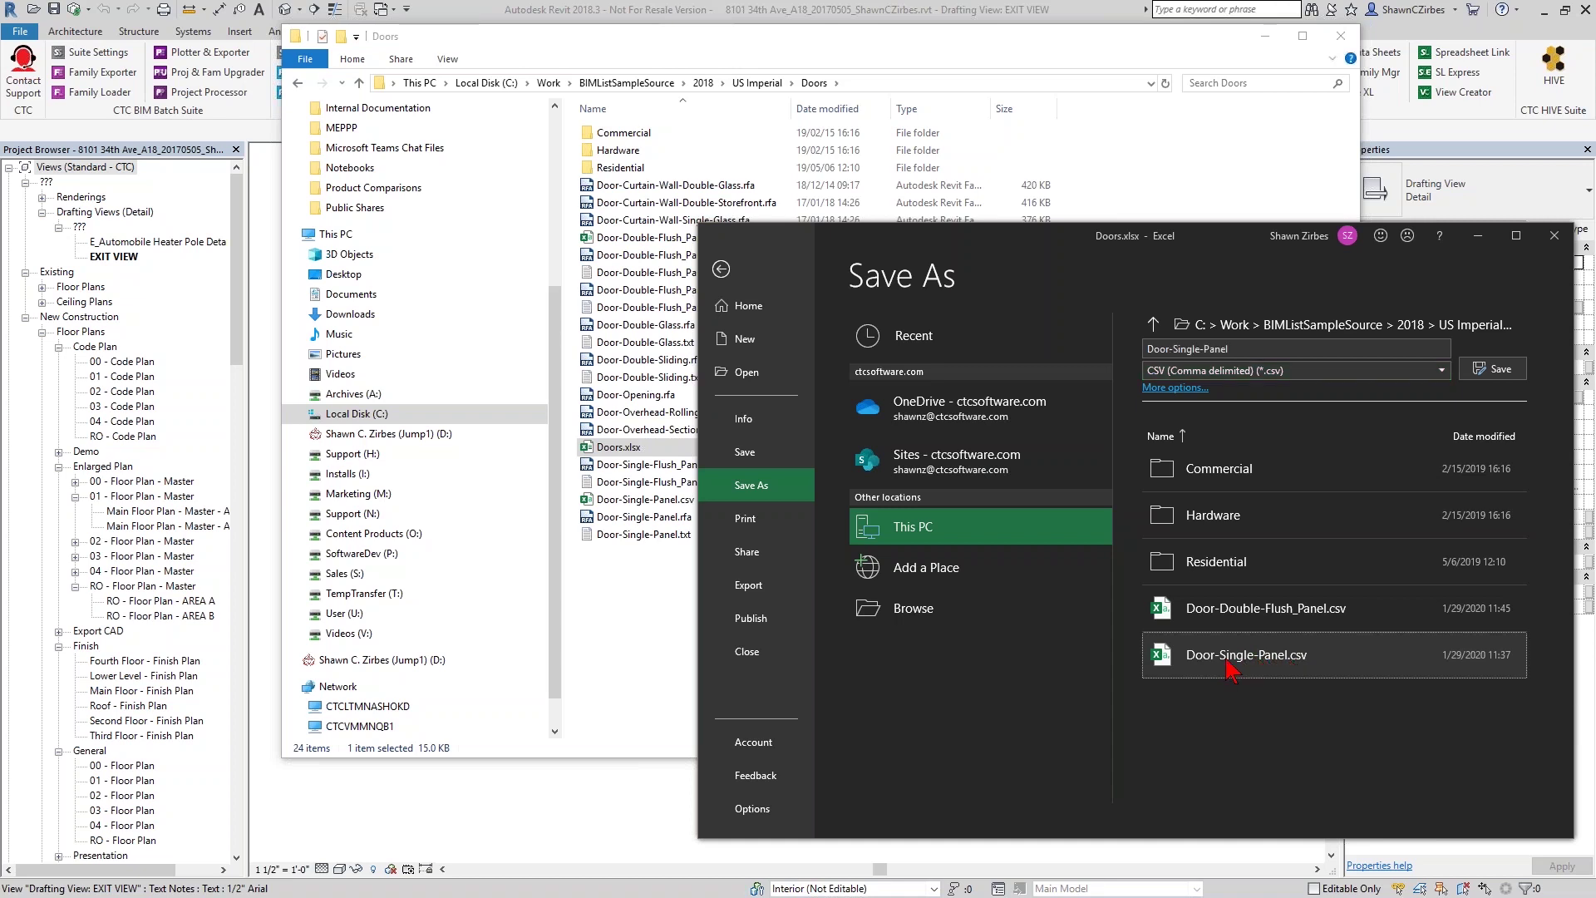
click(1494, 369)
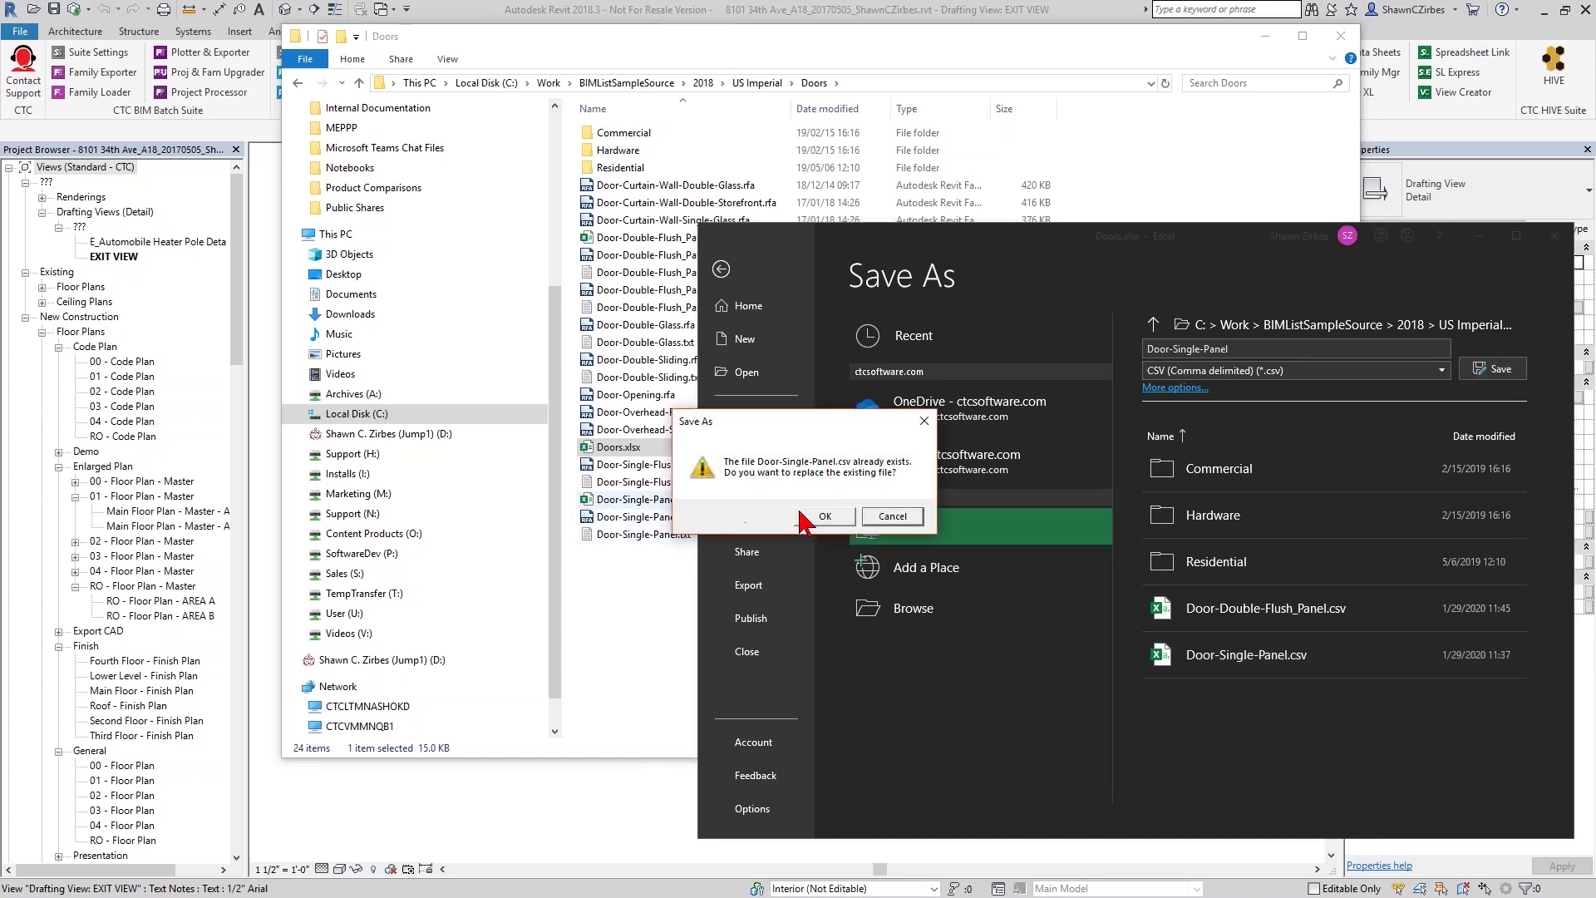
click(825, 517)
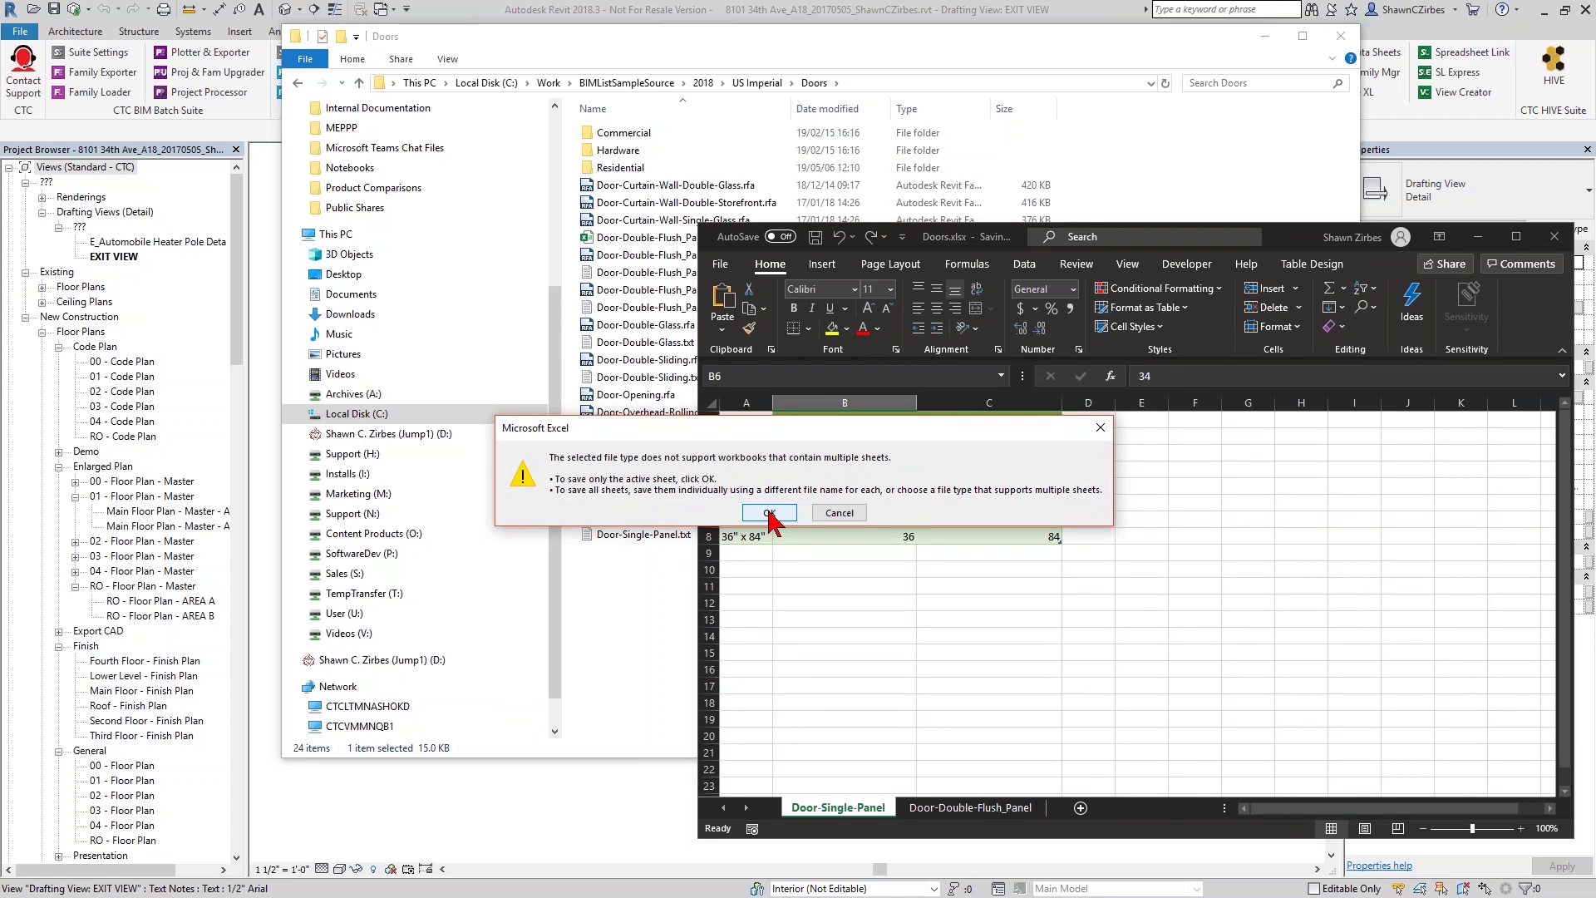
click(769, 513)
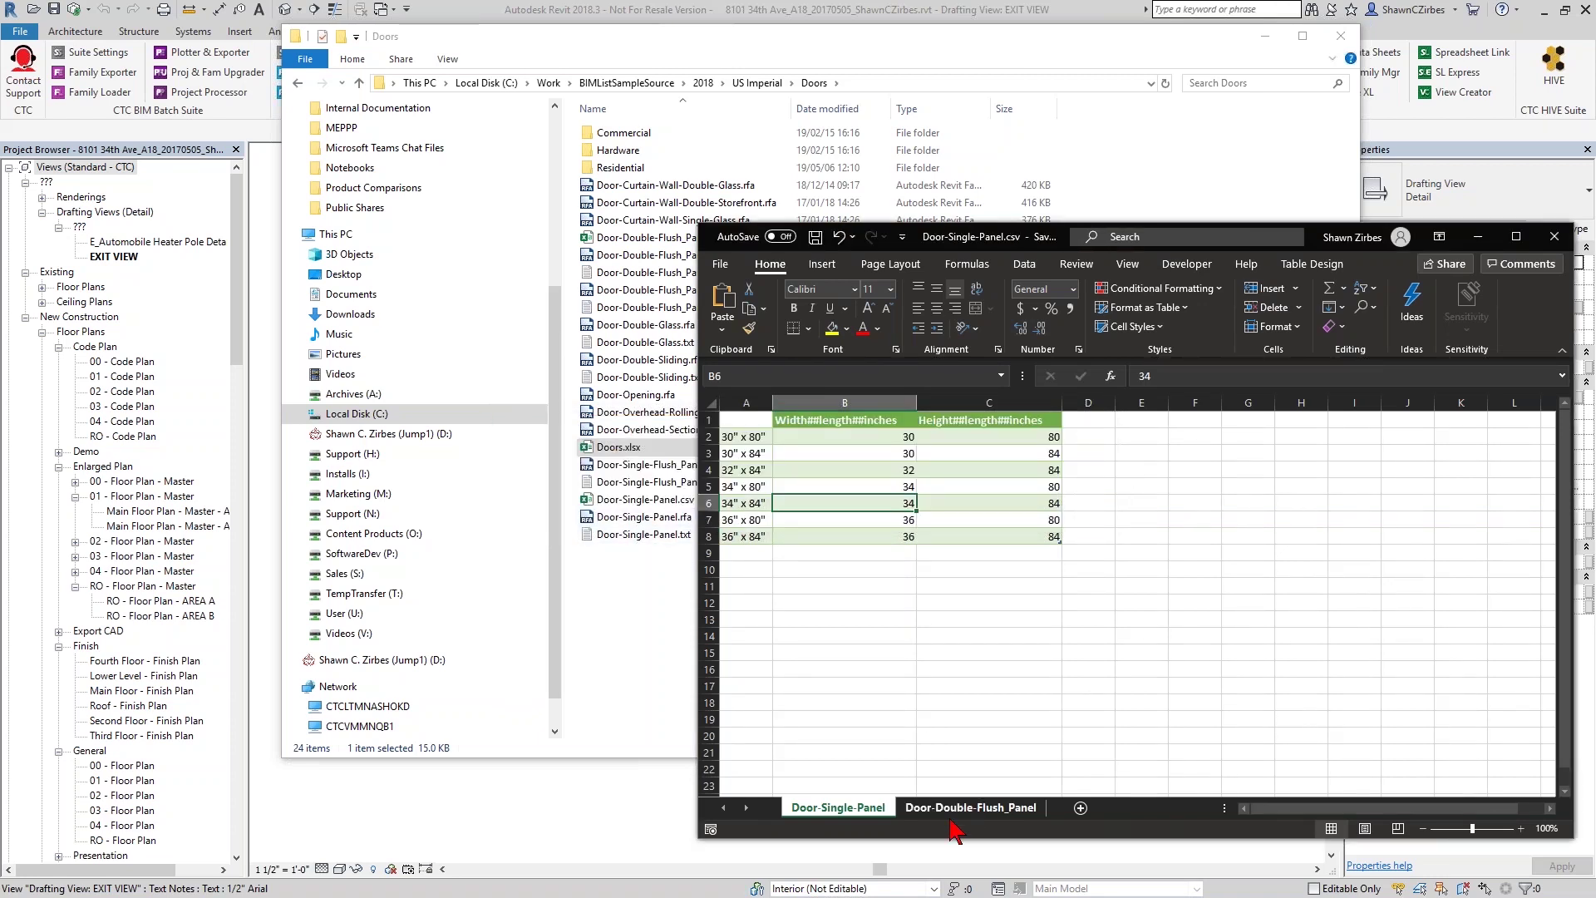
Switch to the Door-Double-Flush_Panel sheet and save it alone as CSV, replacing Door-Double-Flush_Panel.csv.
click(996, 813)
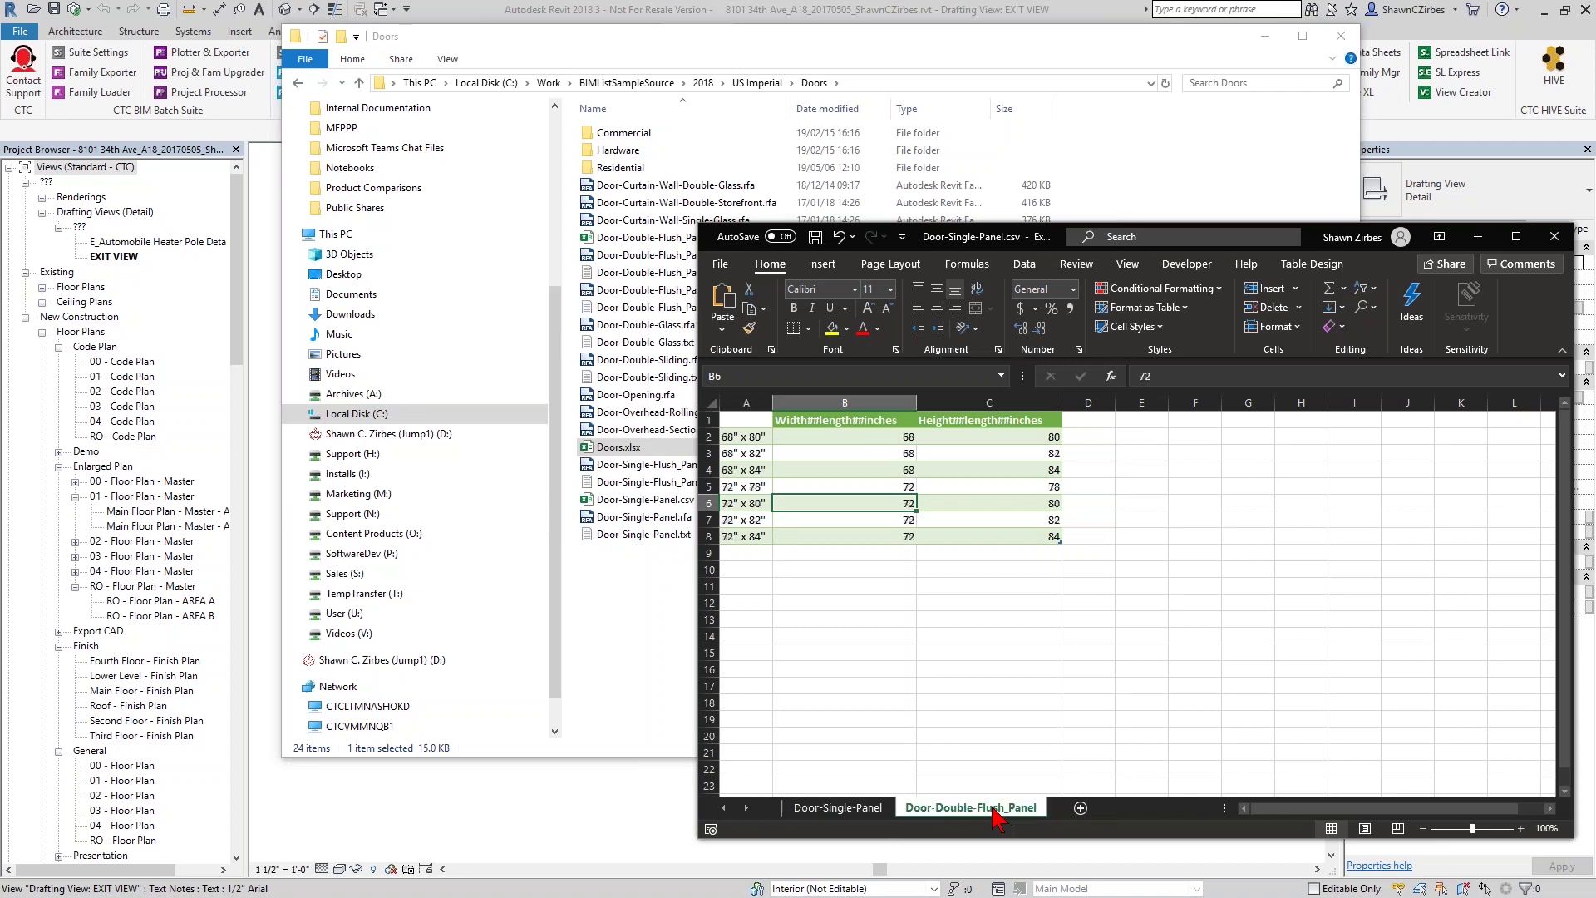
click(720, 263)
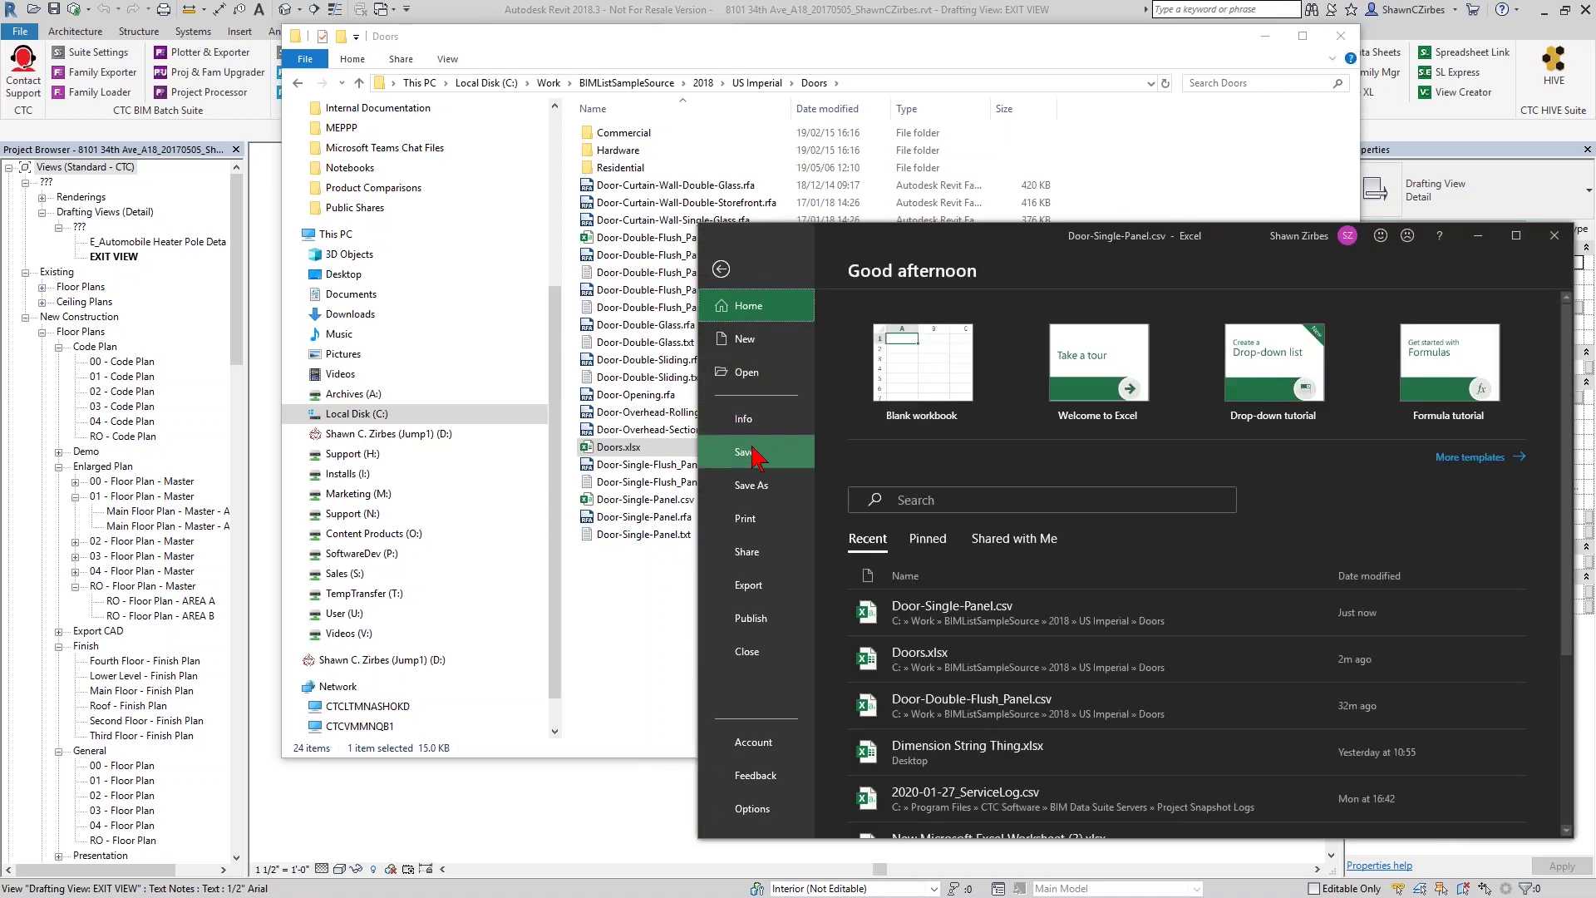
click(751, 485)
click(1276, 623)
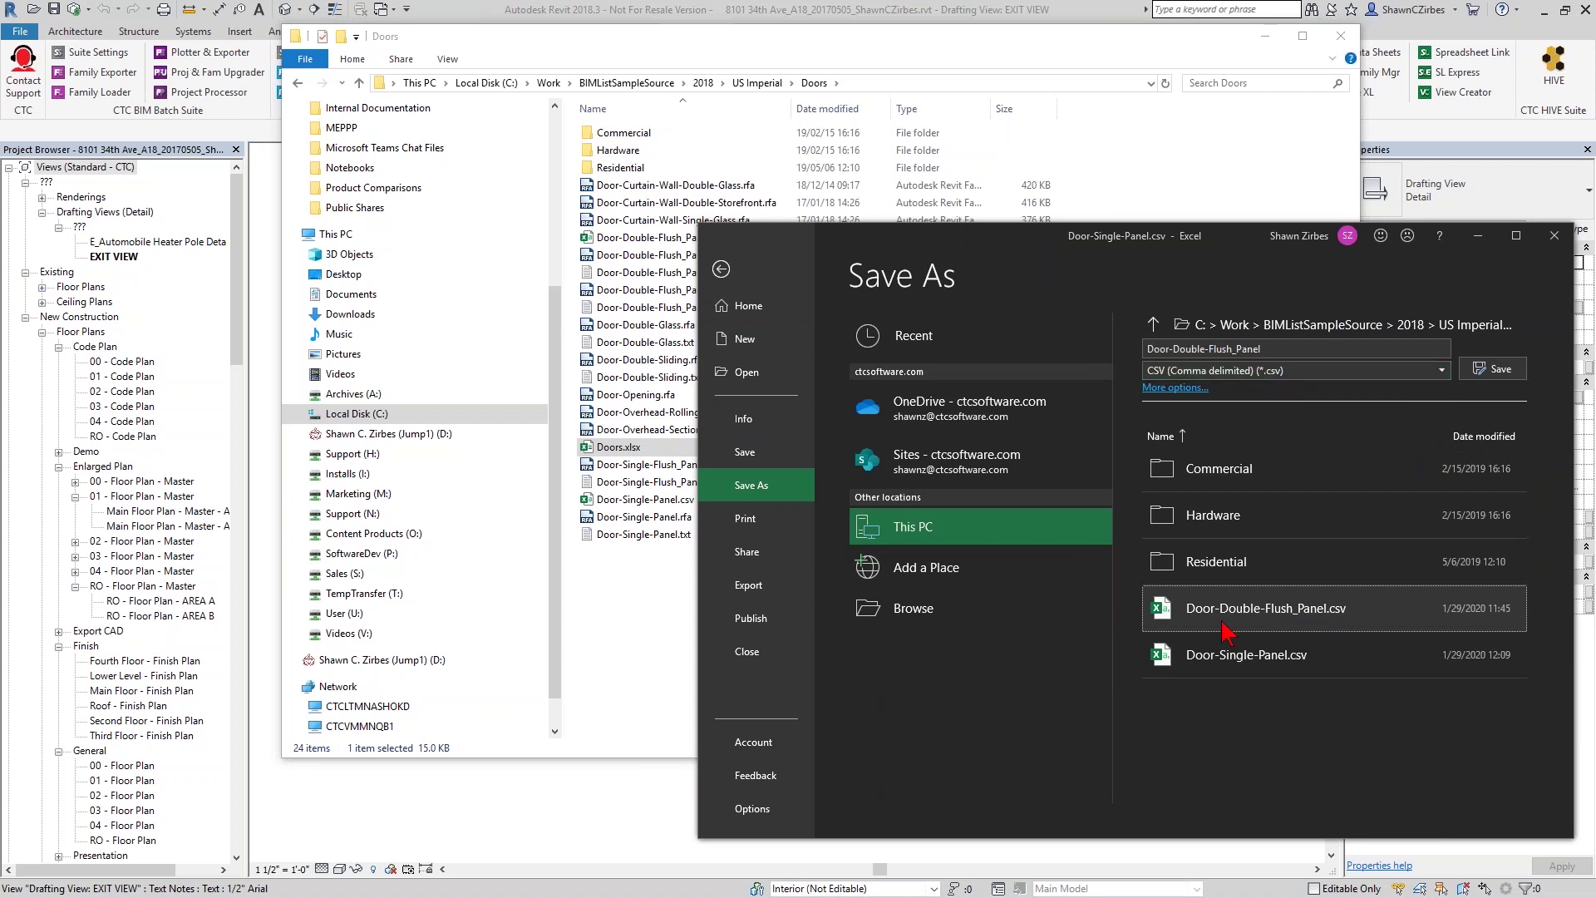
click(1494, 368)
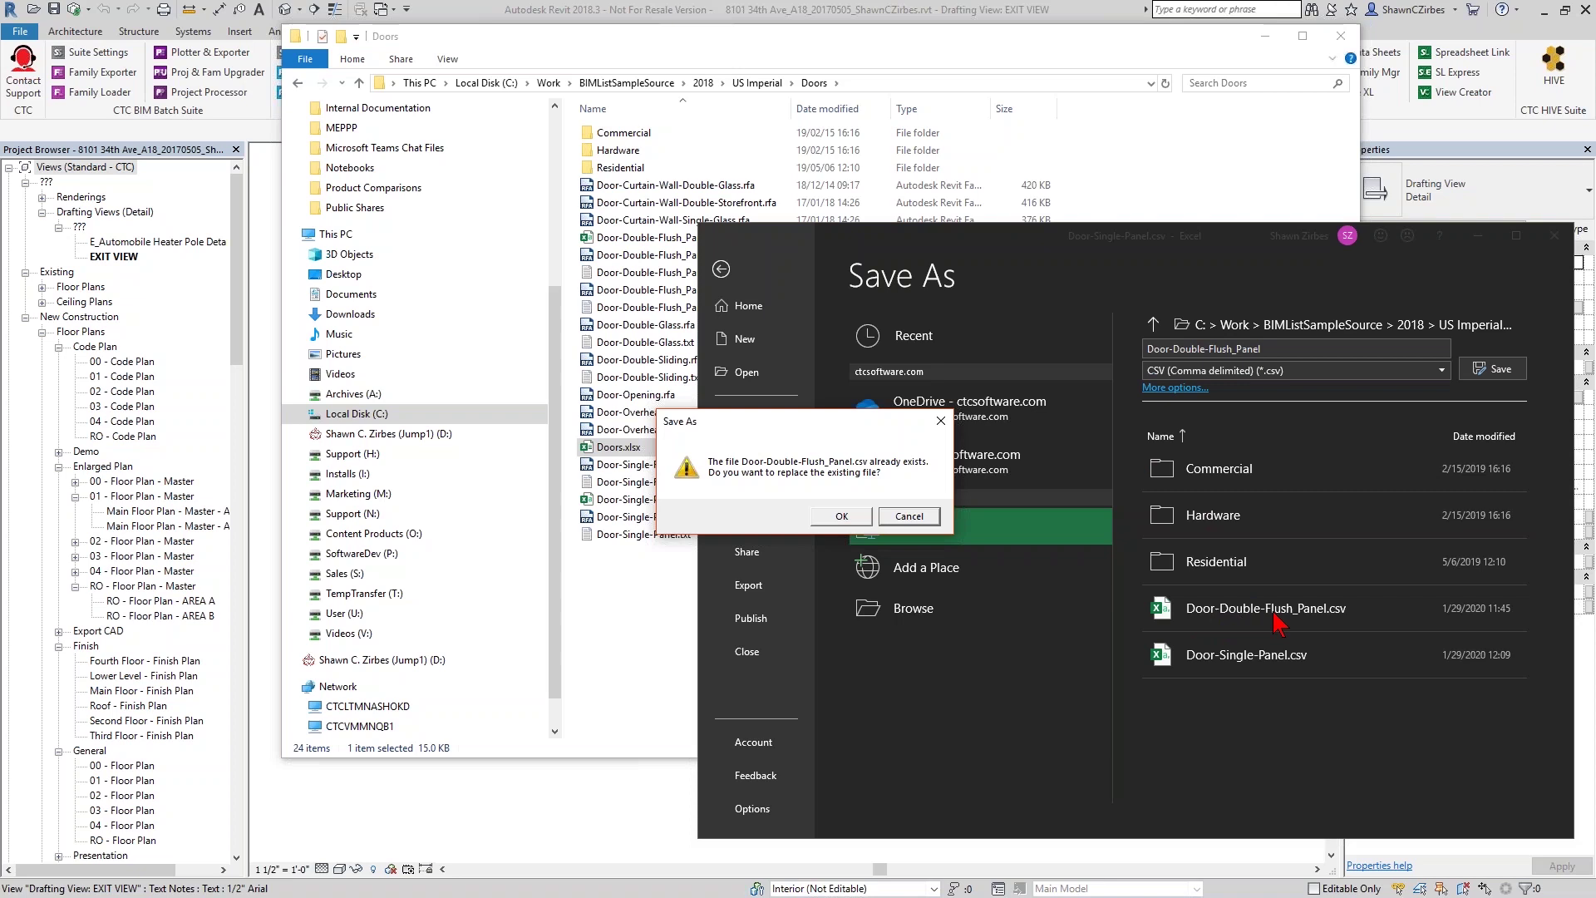
click(841, 516)
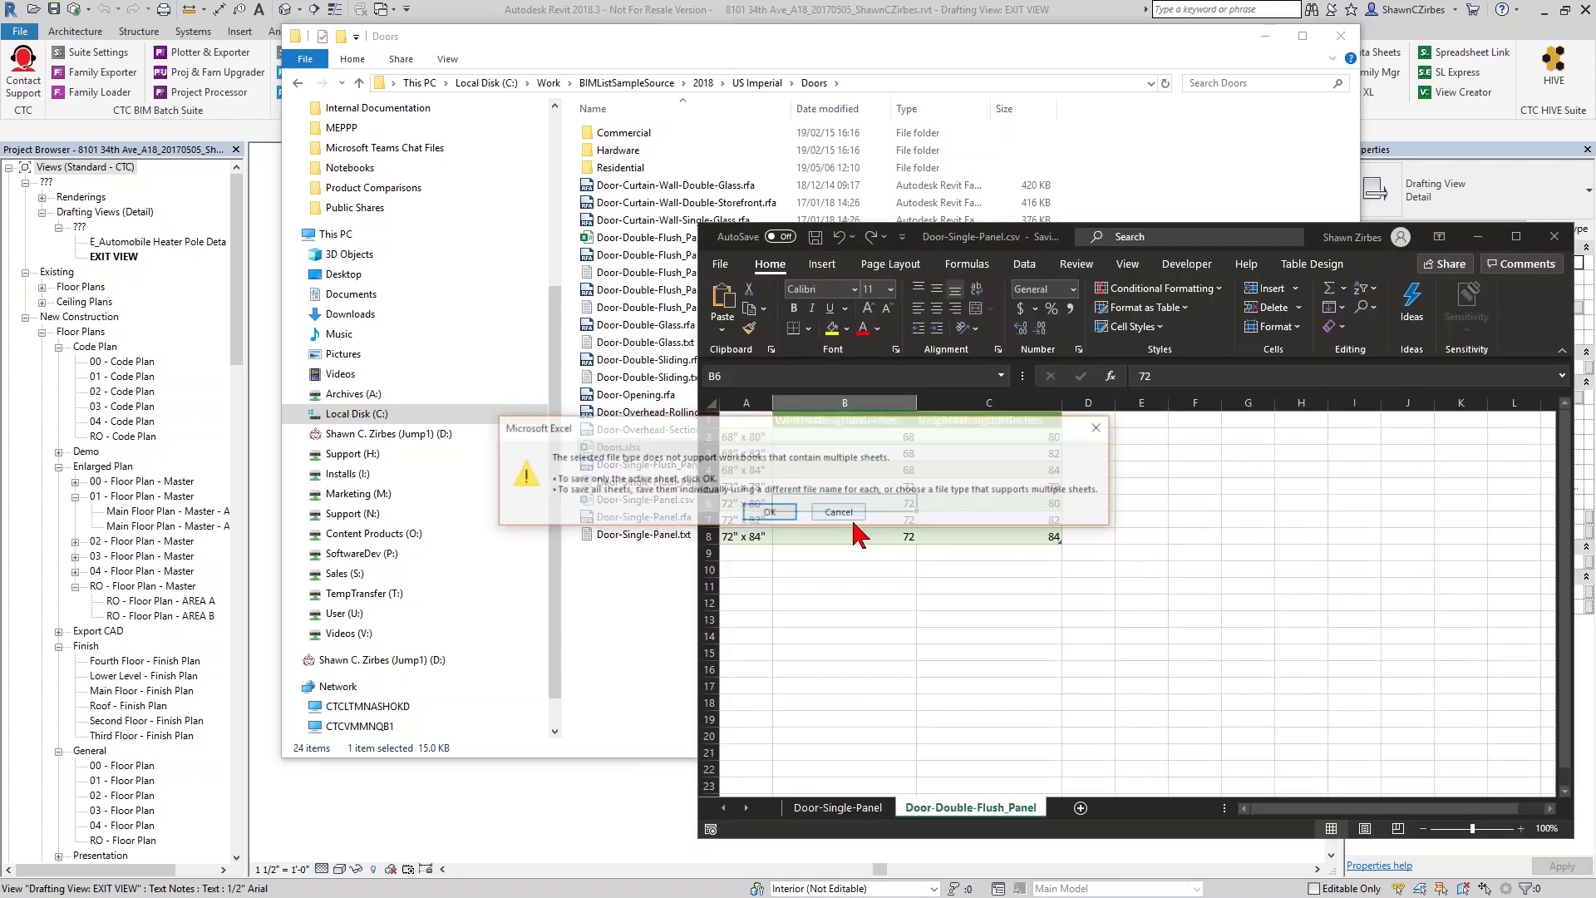
click(774, 514)
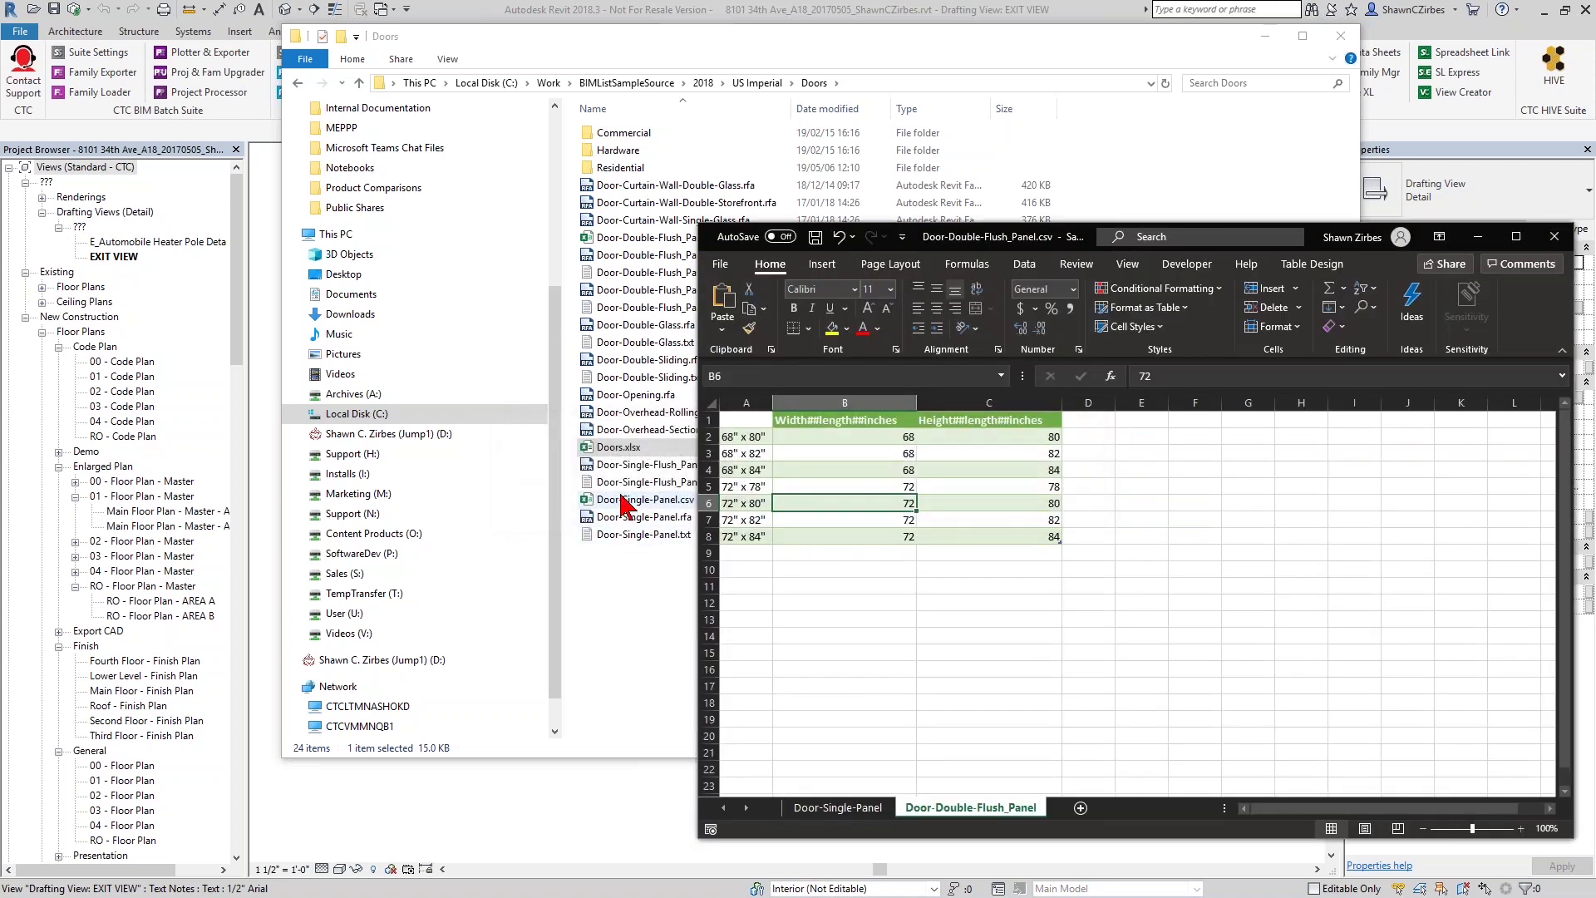
click(628, 239)
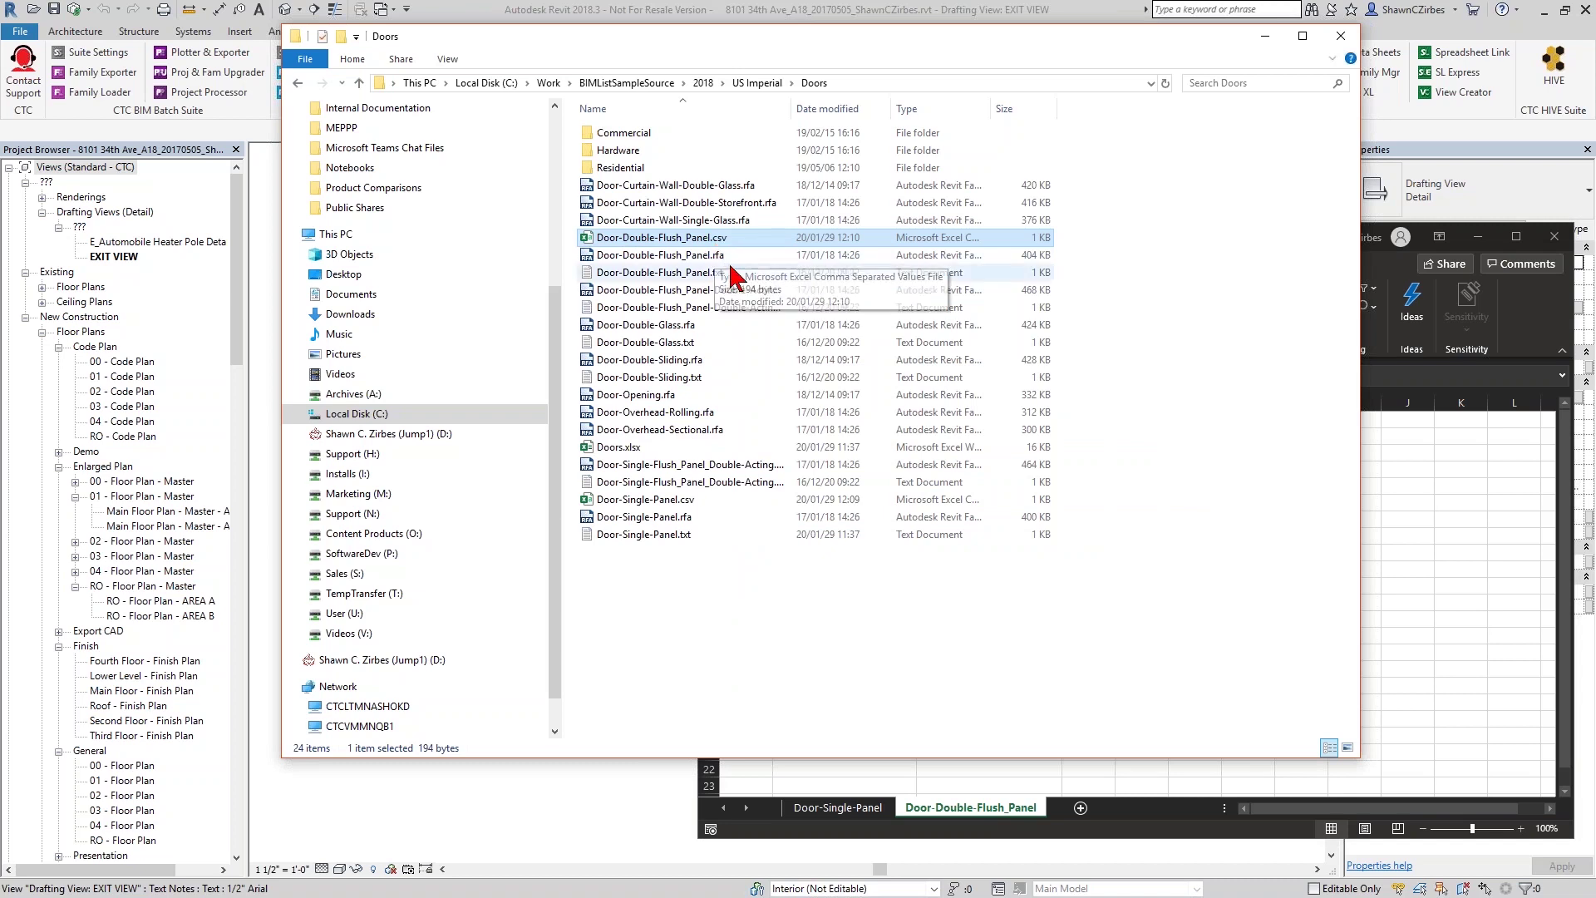
Compare Door-Double-Flush_Panel.csv with its older .txt file, then return to Revit's Family Tools.
click(683, 273)
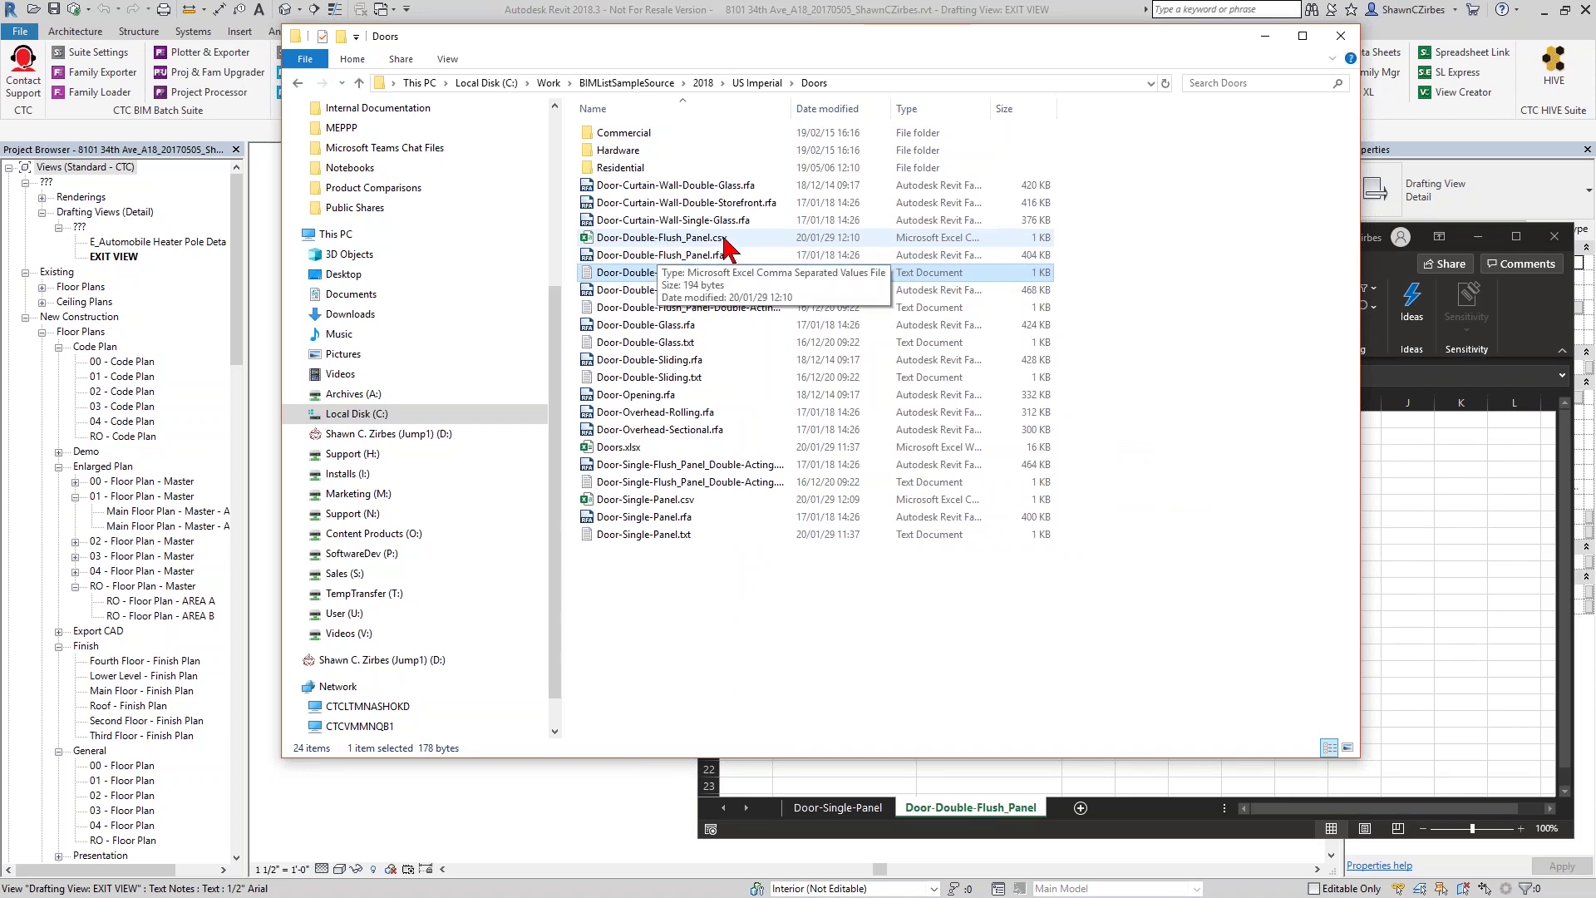
click(729, 570)
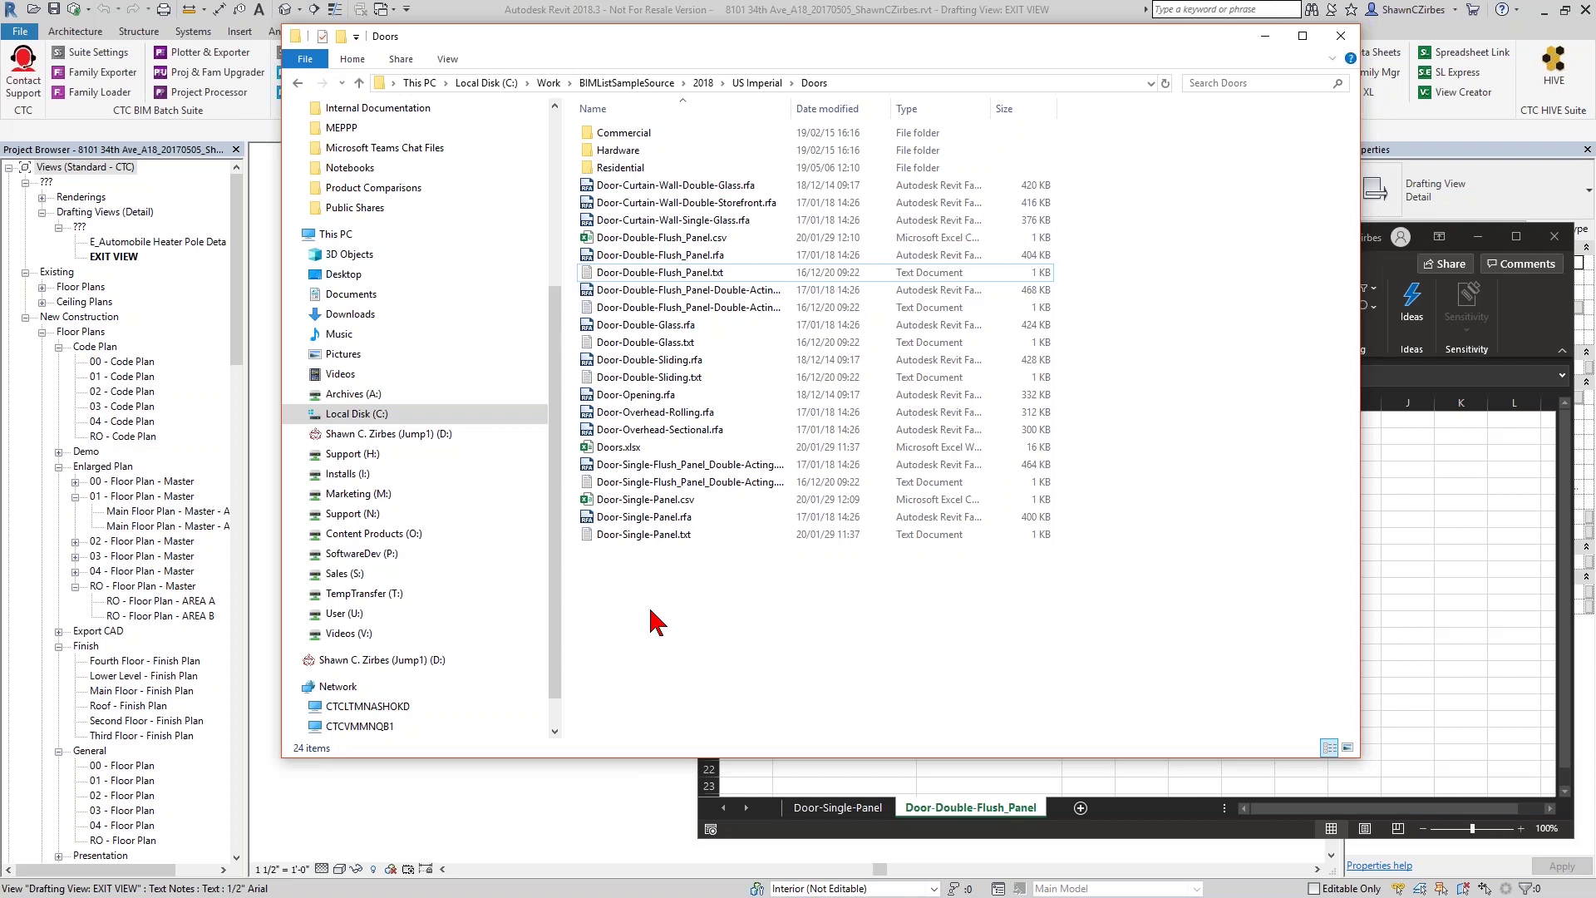
click(865, 829)
click(625, 563)
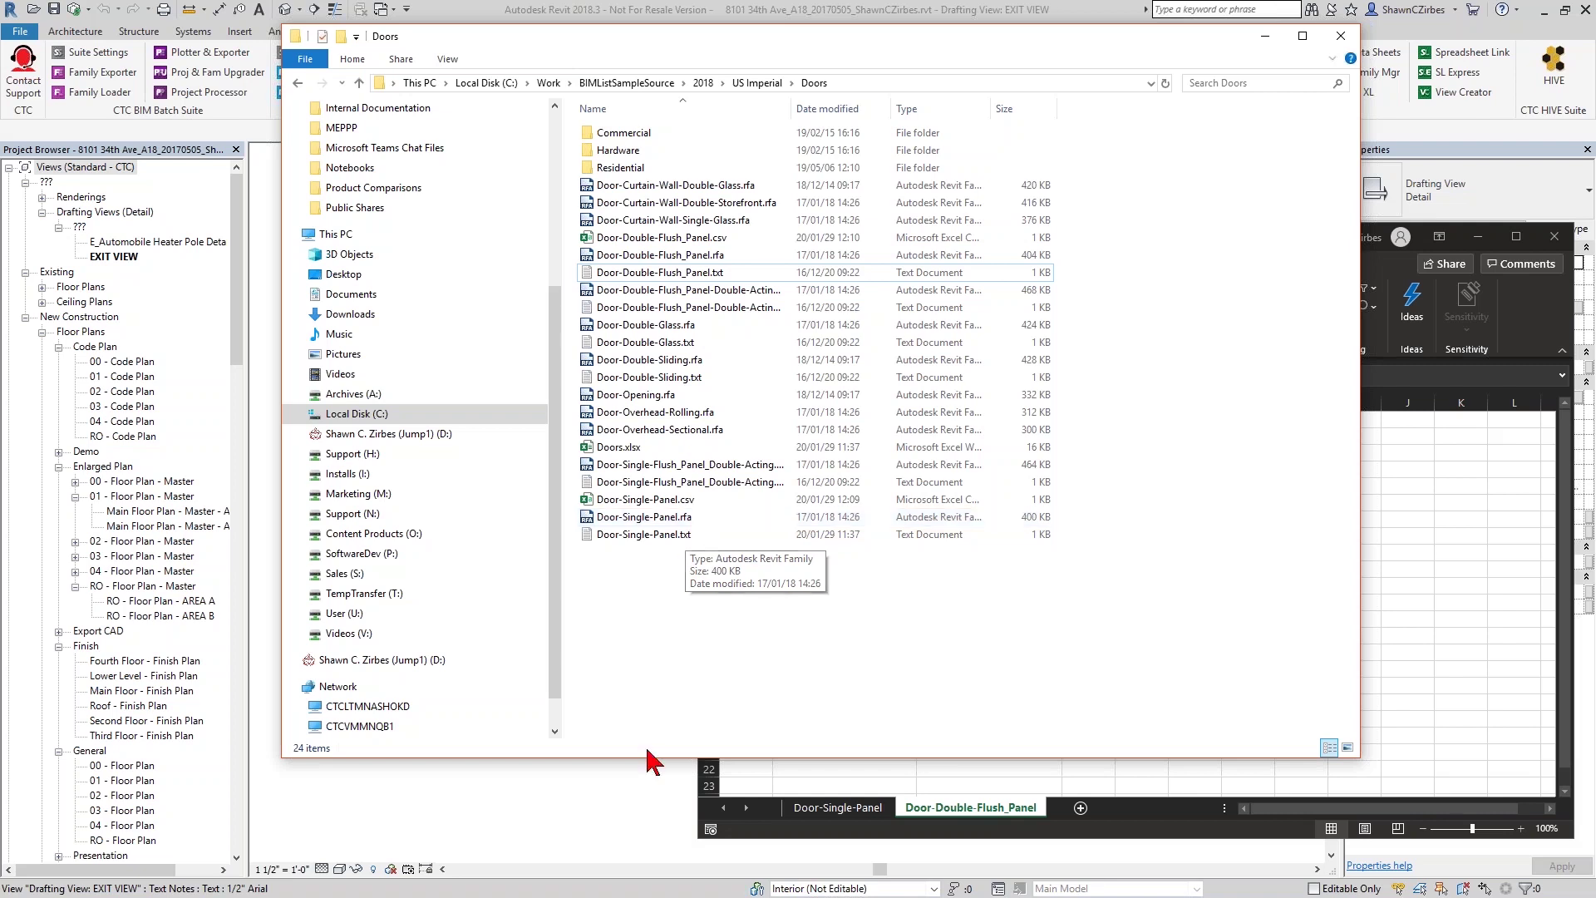
click(627, 873)
click(341, 75)
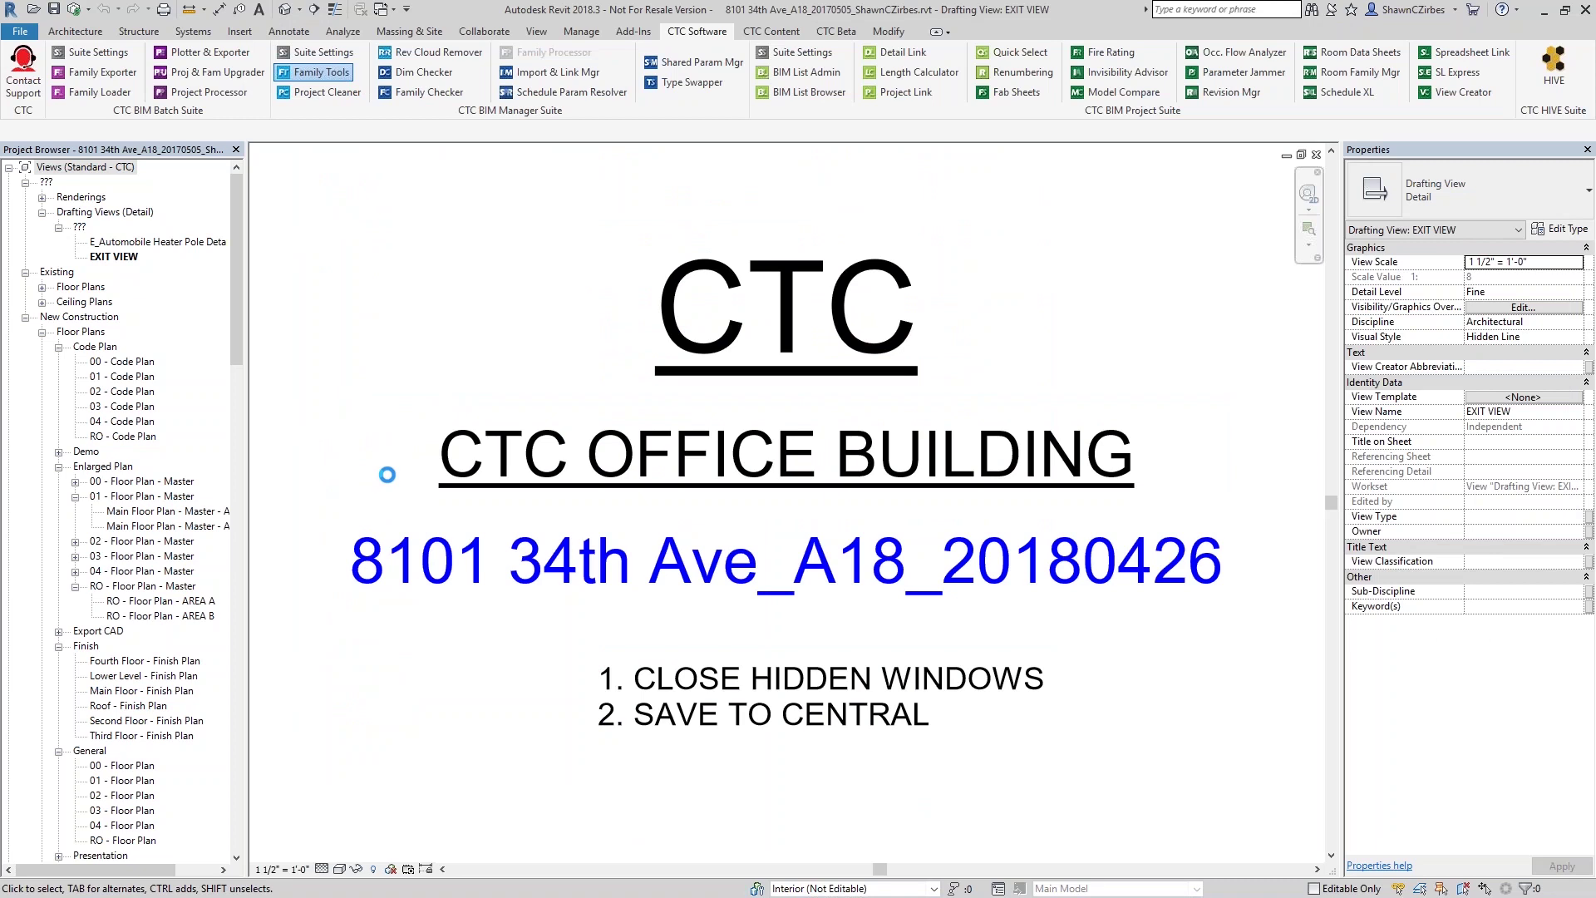
Refresh the Type Catalog list and copy the two checked door CSV files to TXT catalogs.
click(484, 210)
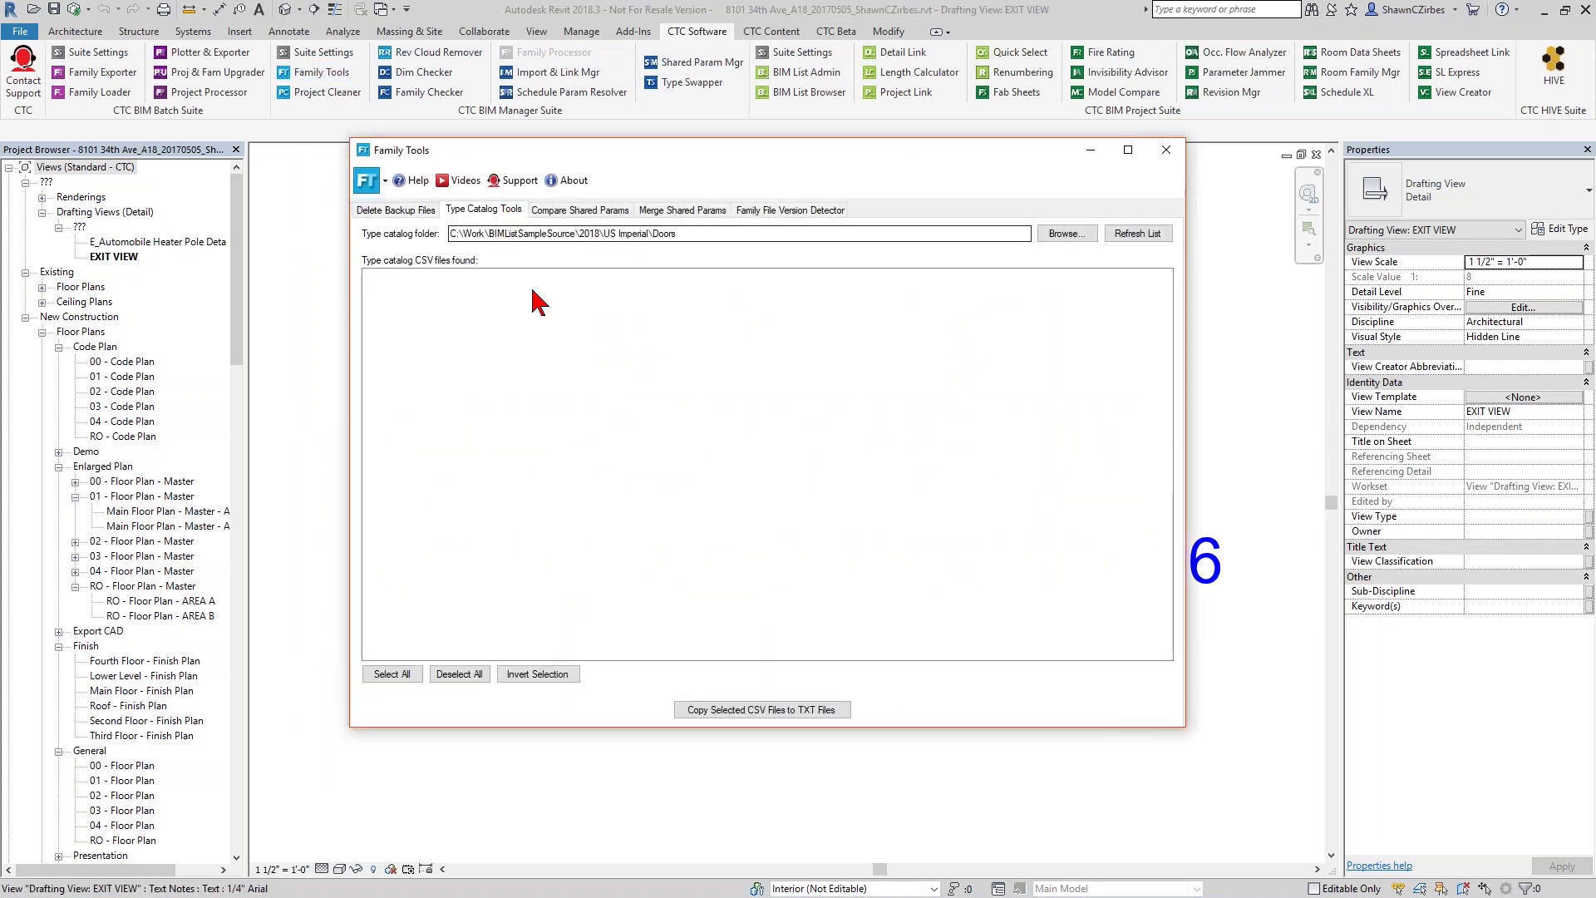
click(1135, 233)
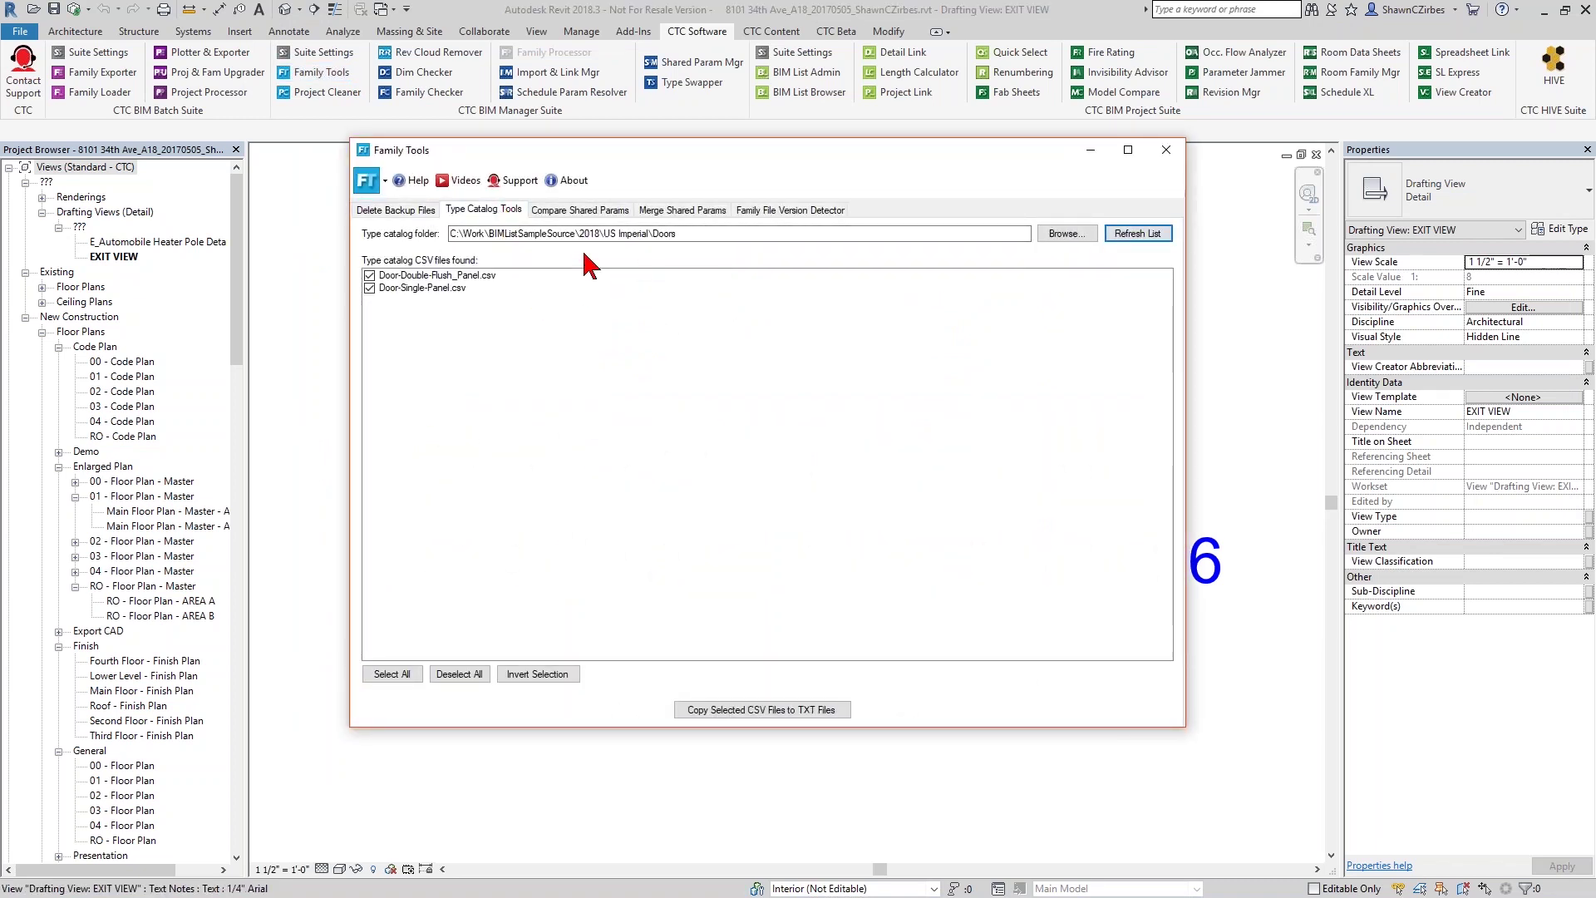
drag(678, 234, 658, 237)
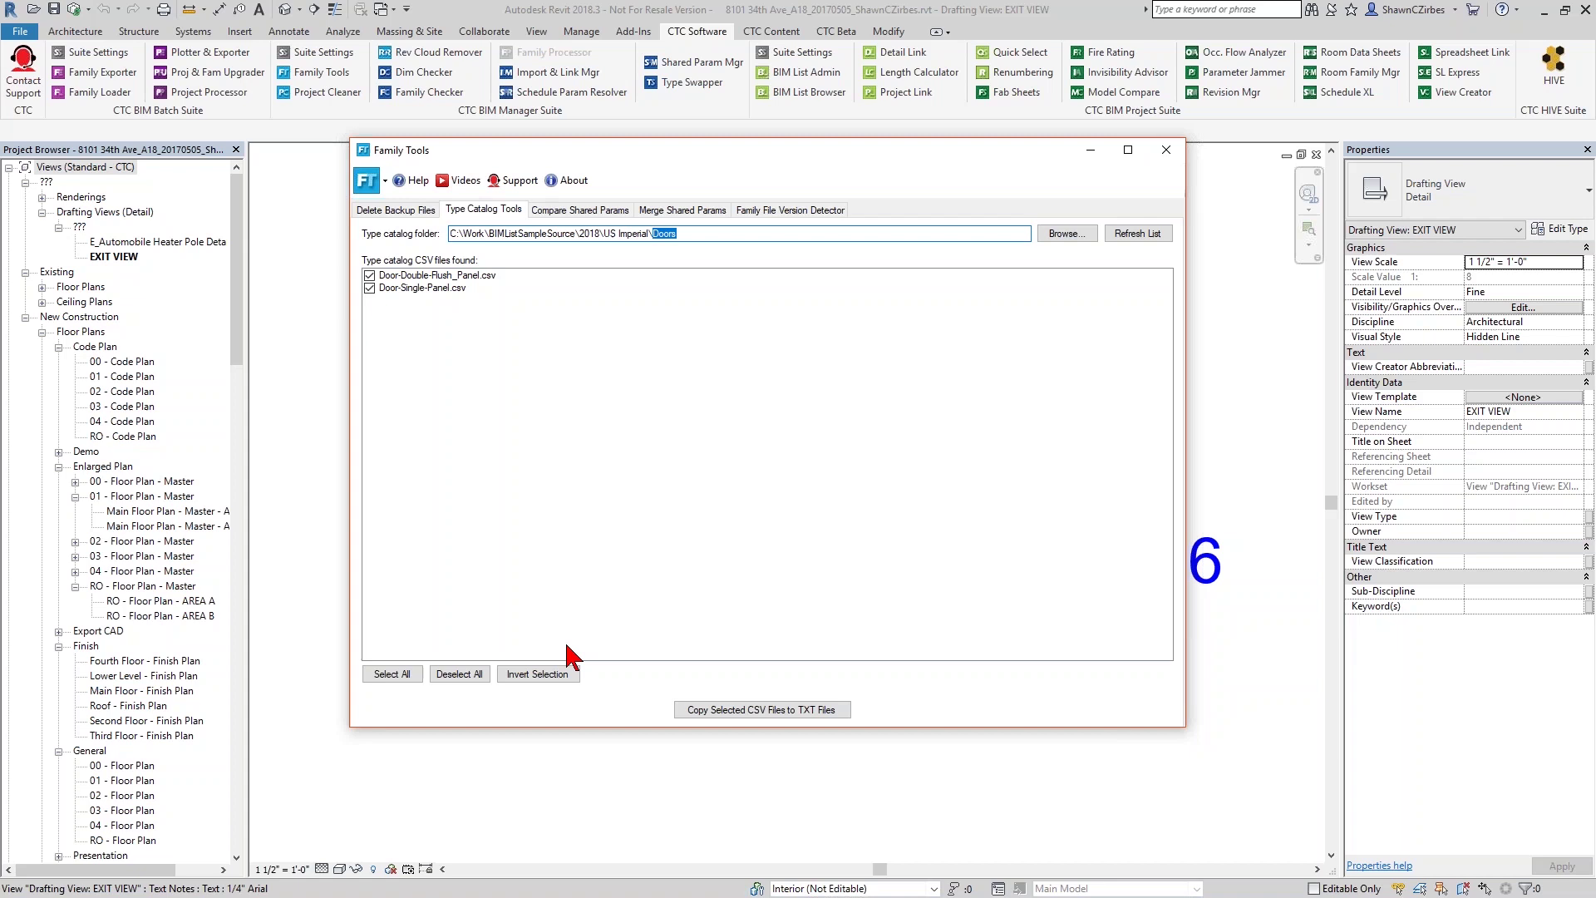
click(754, 711)
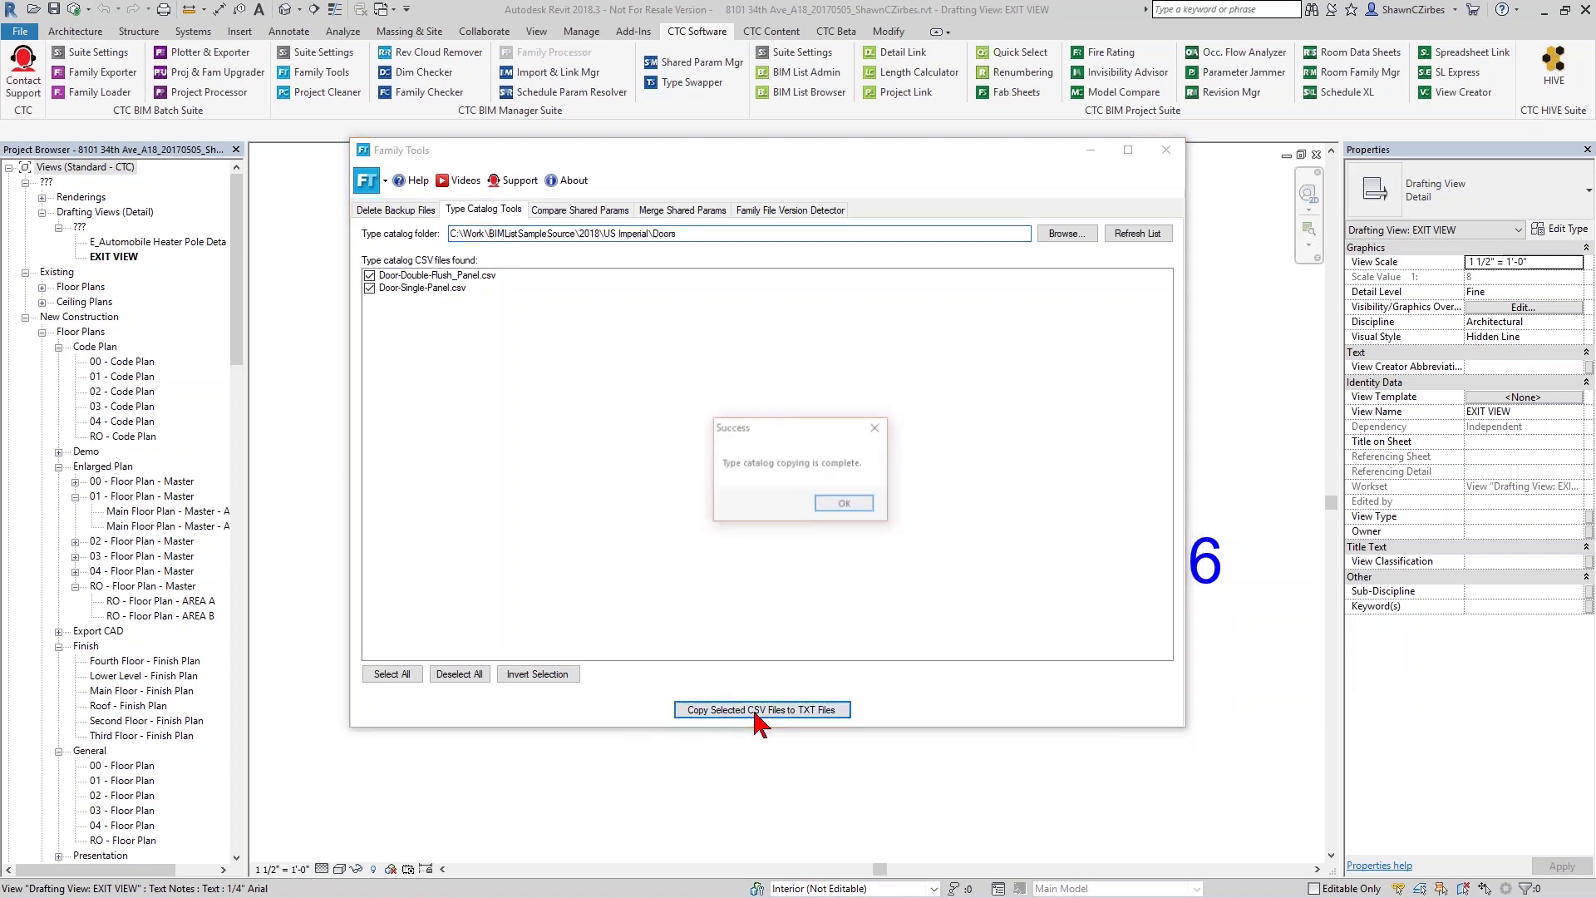
click(844, 500)
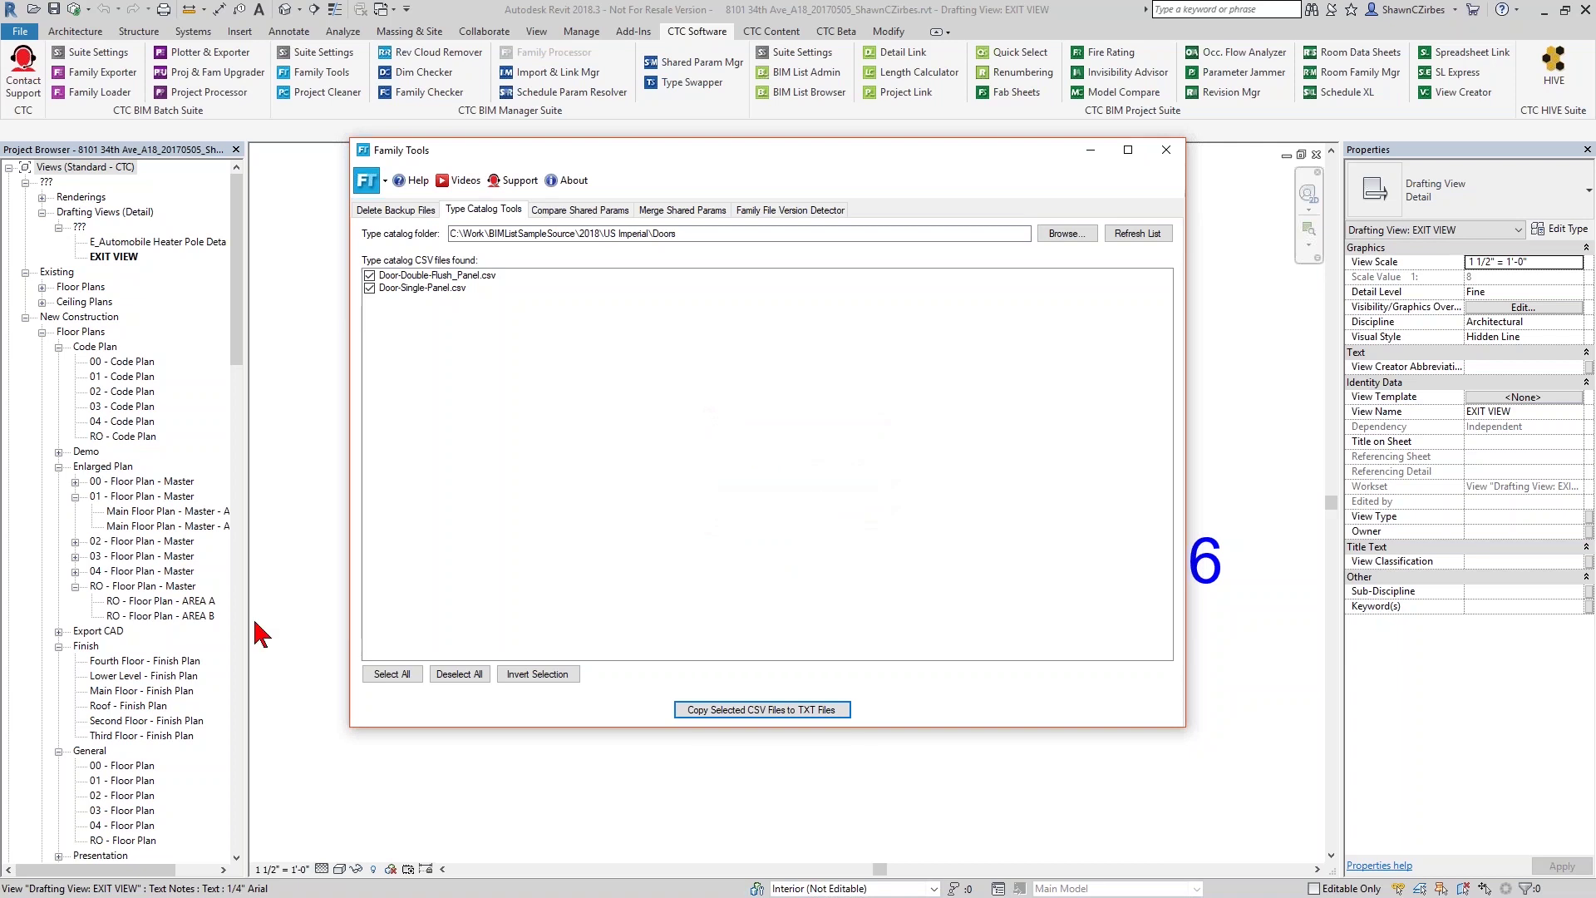
Check dates and sizes of both door CSVs and their new TXT files, then return to Revit.
key(alt+Tab)
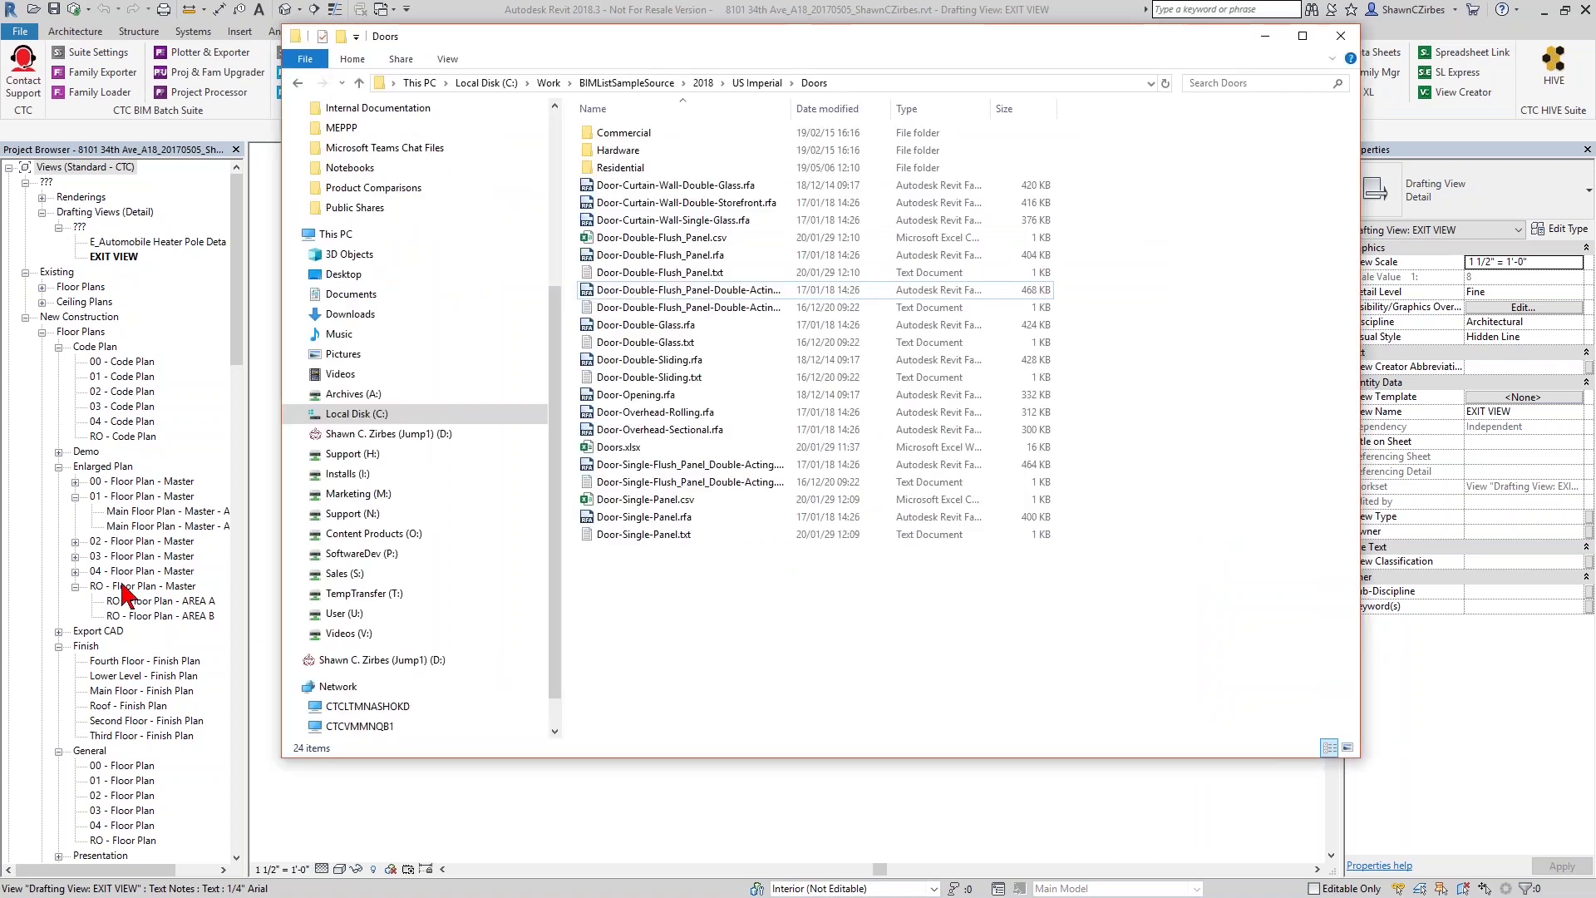
click(647, 502)
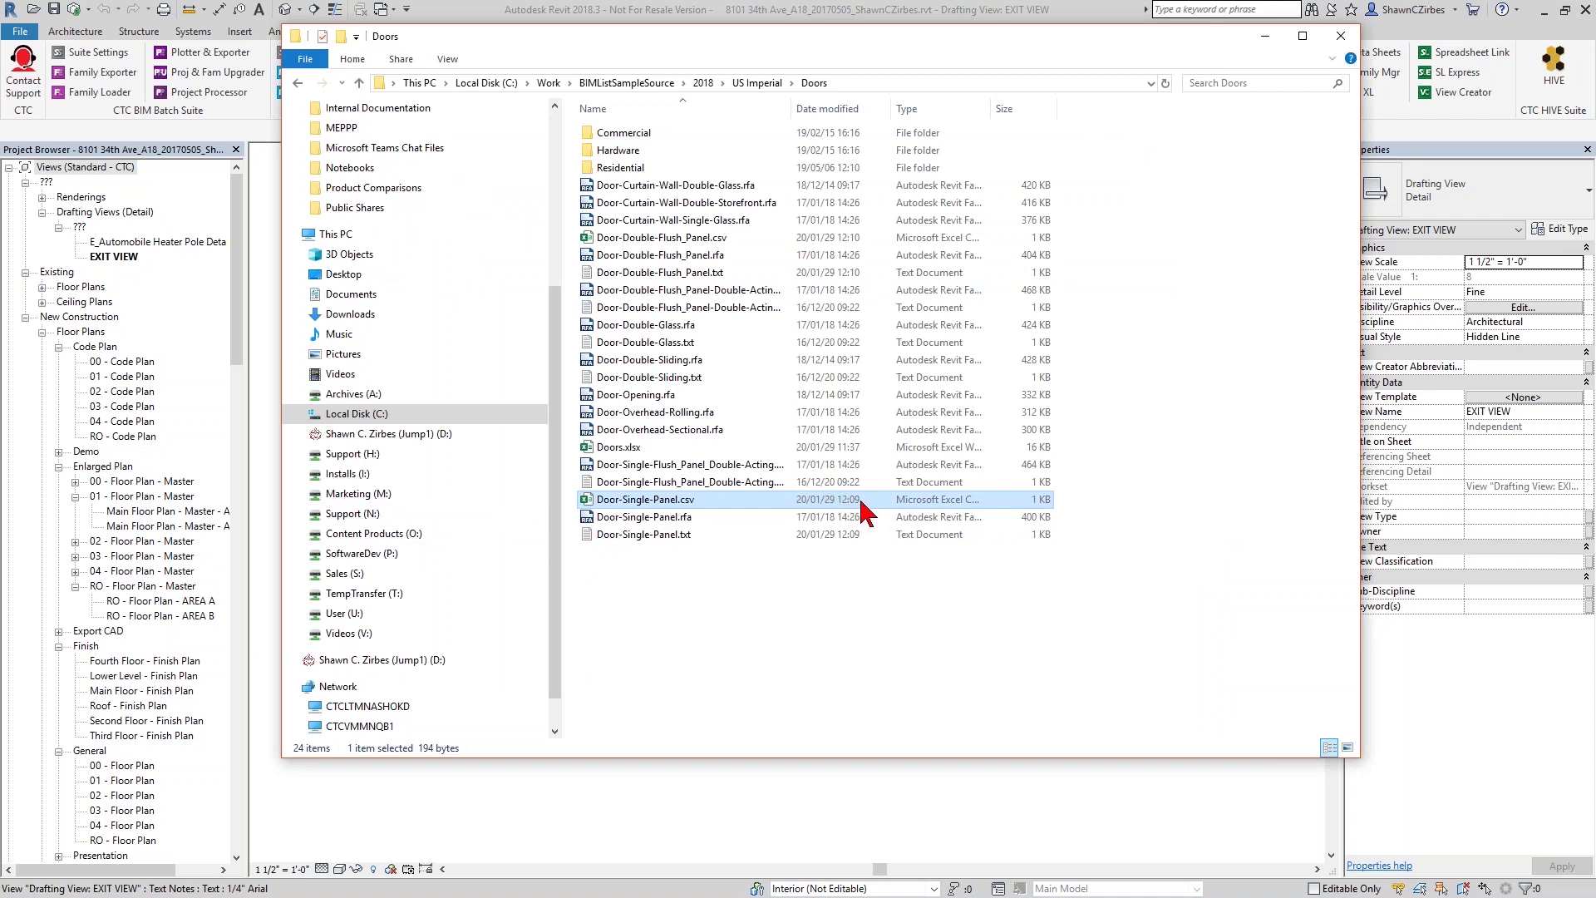
click(670, 537)
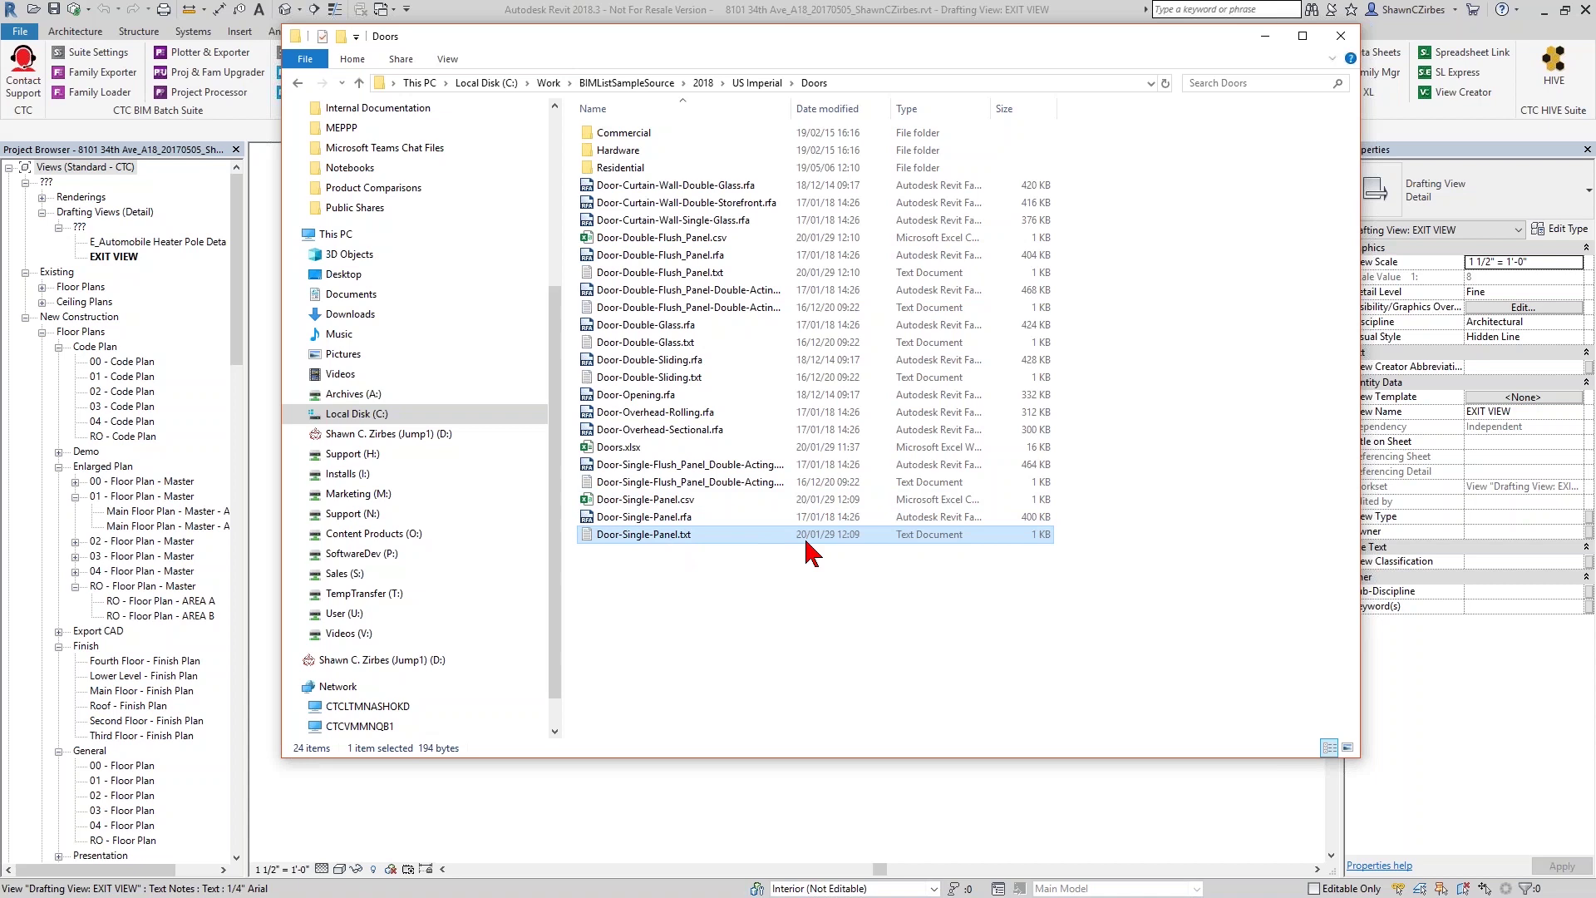
click(703, 241)
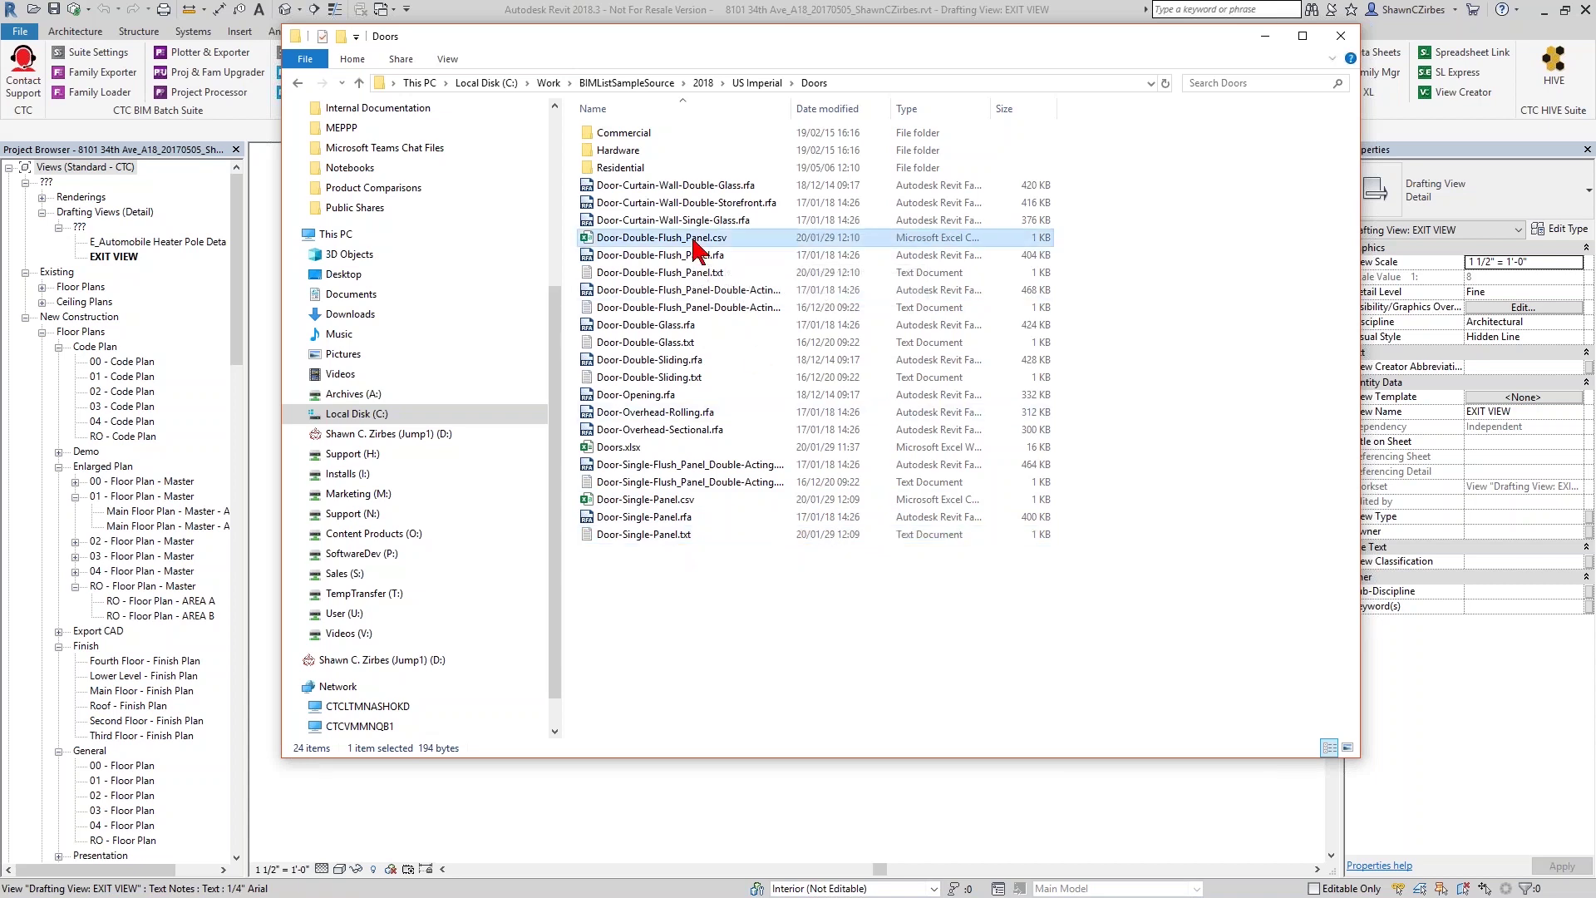
click(856, 273)
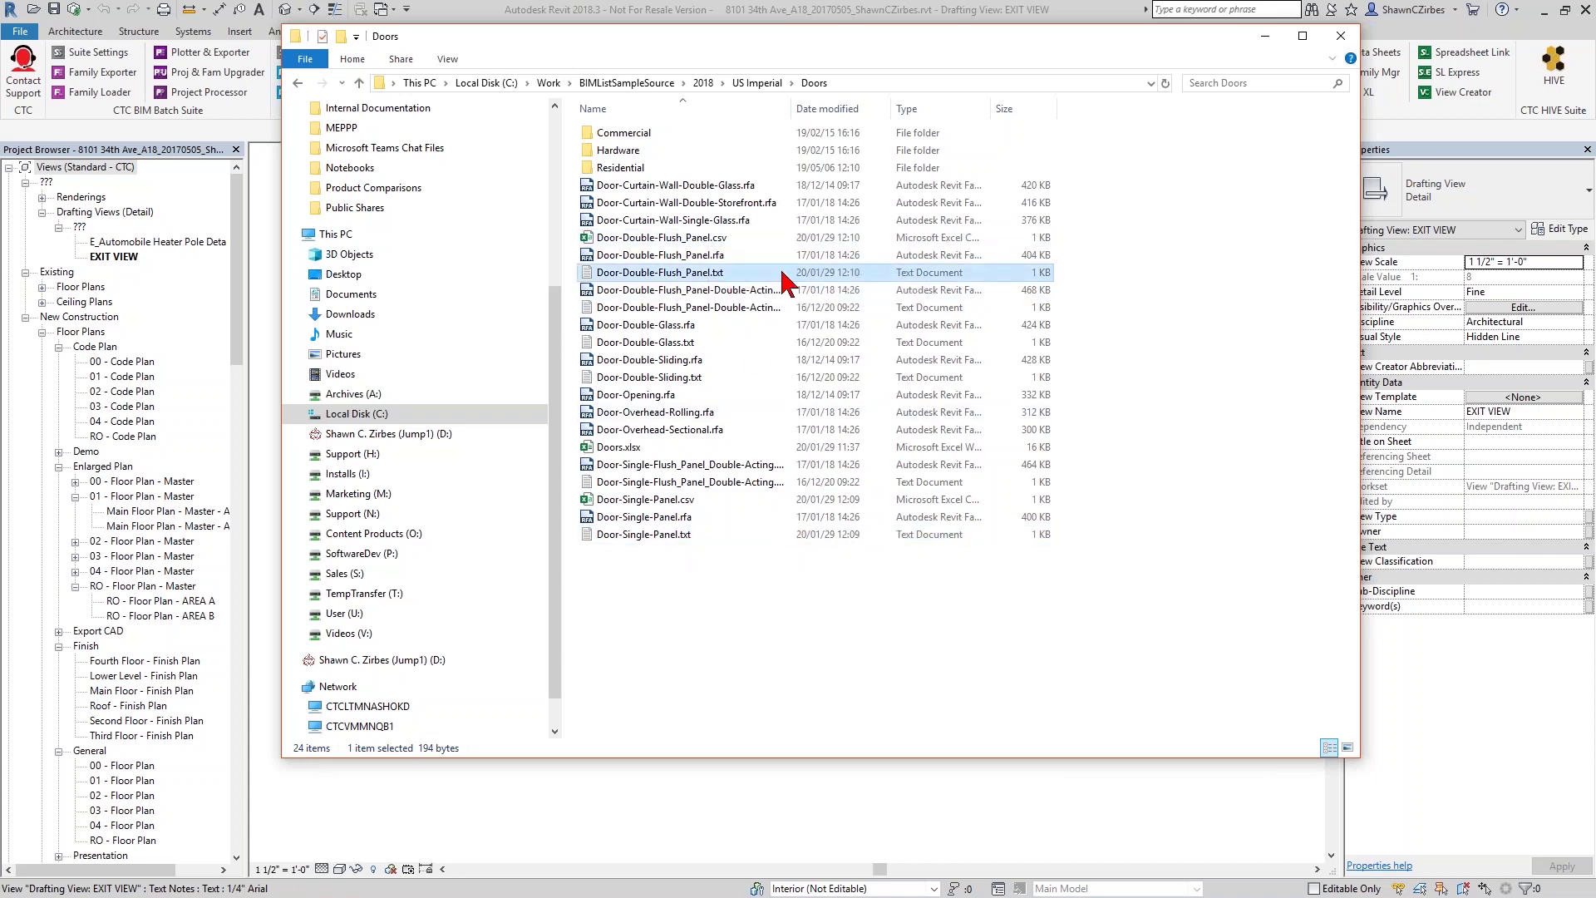
click(671, 256)
click(713, 273)
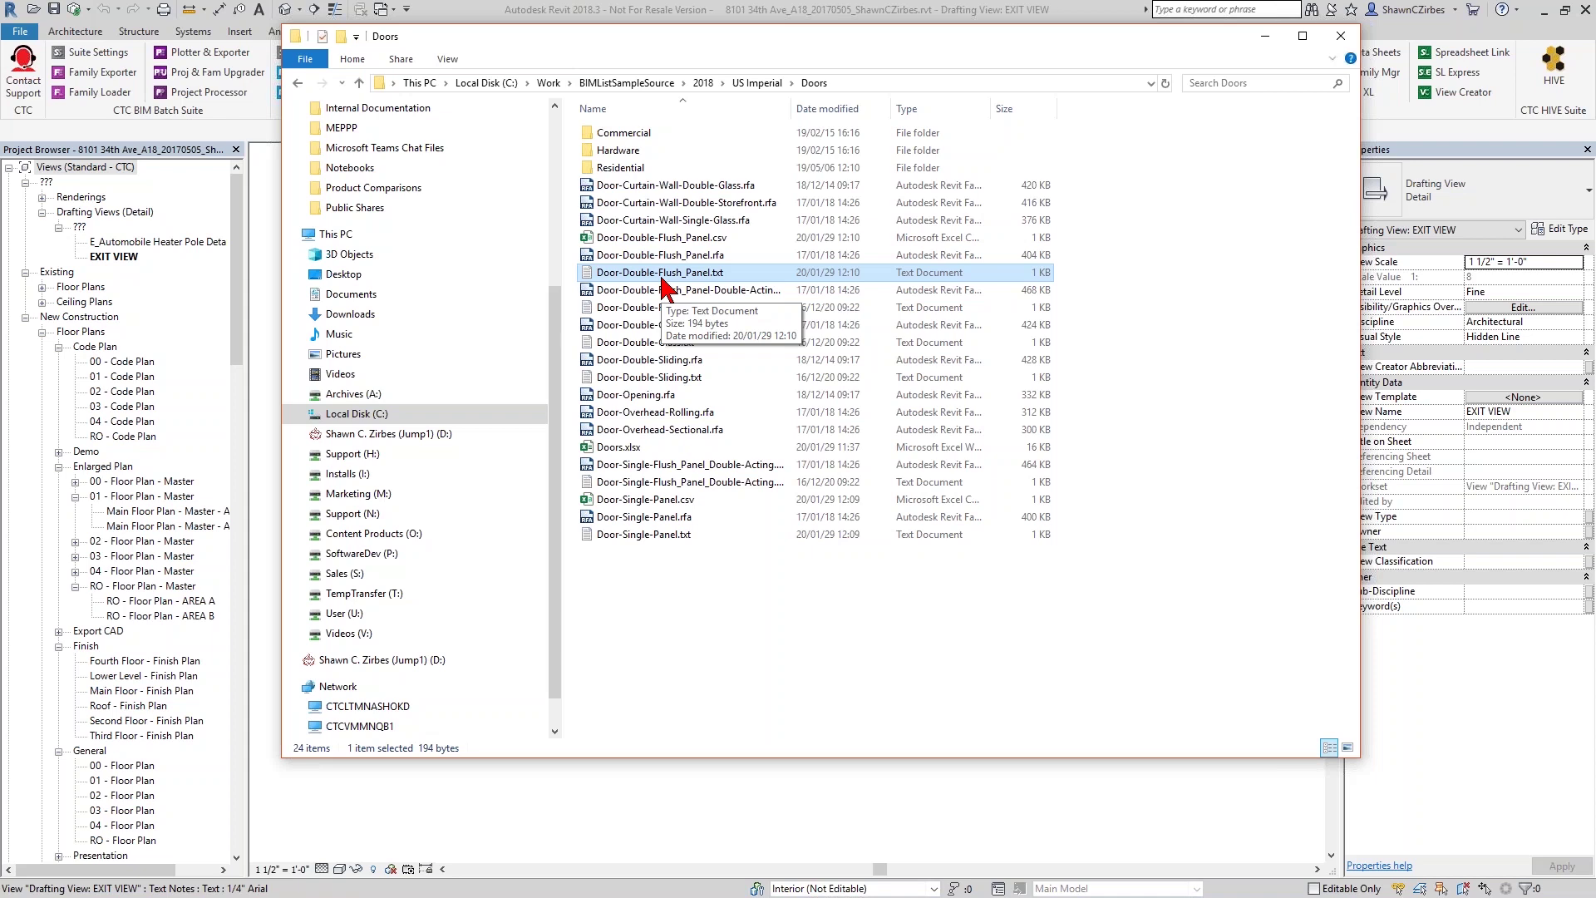
click(696, 797)
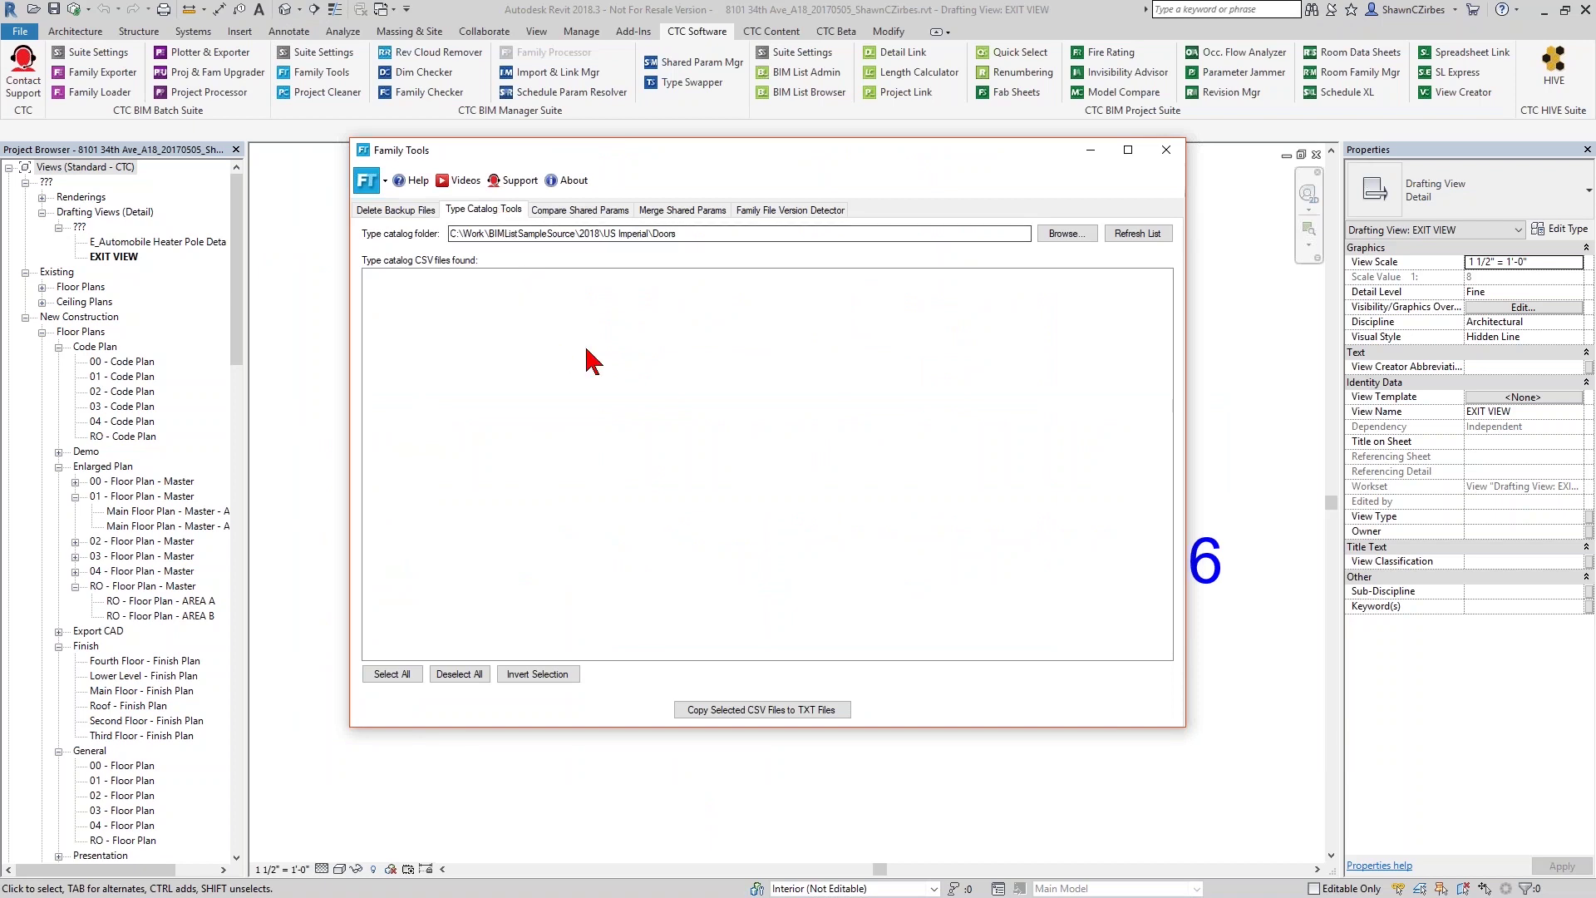
On Compare Shared Params, highlight the 110823-ICS and Super Door Parameters.txt file names.
click(587, 210)
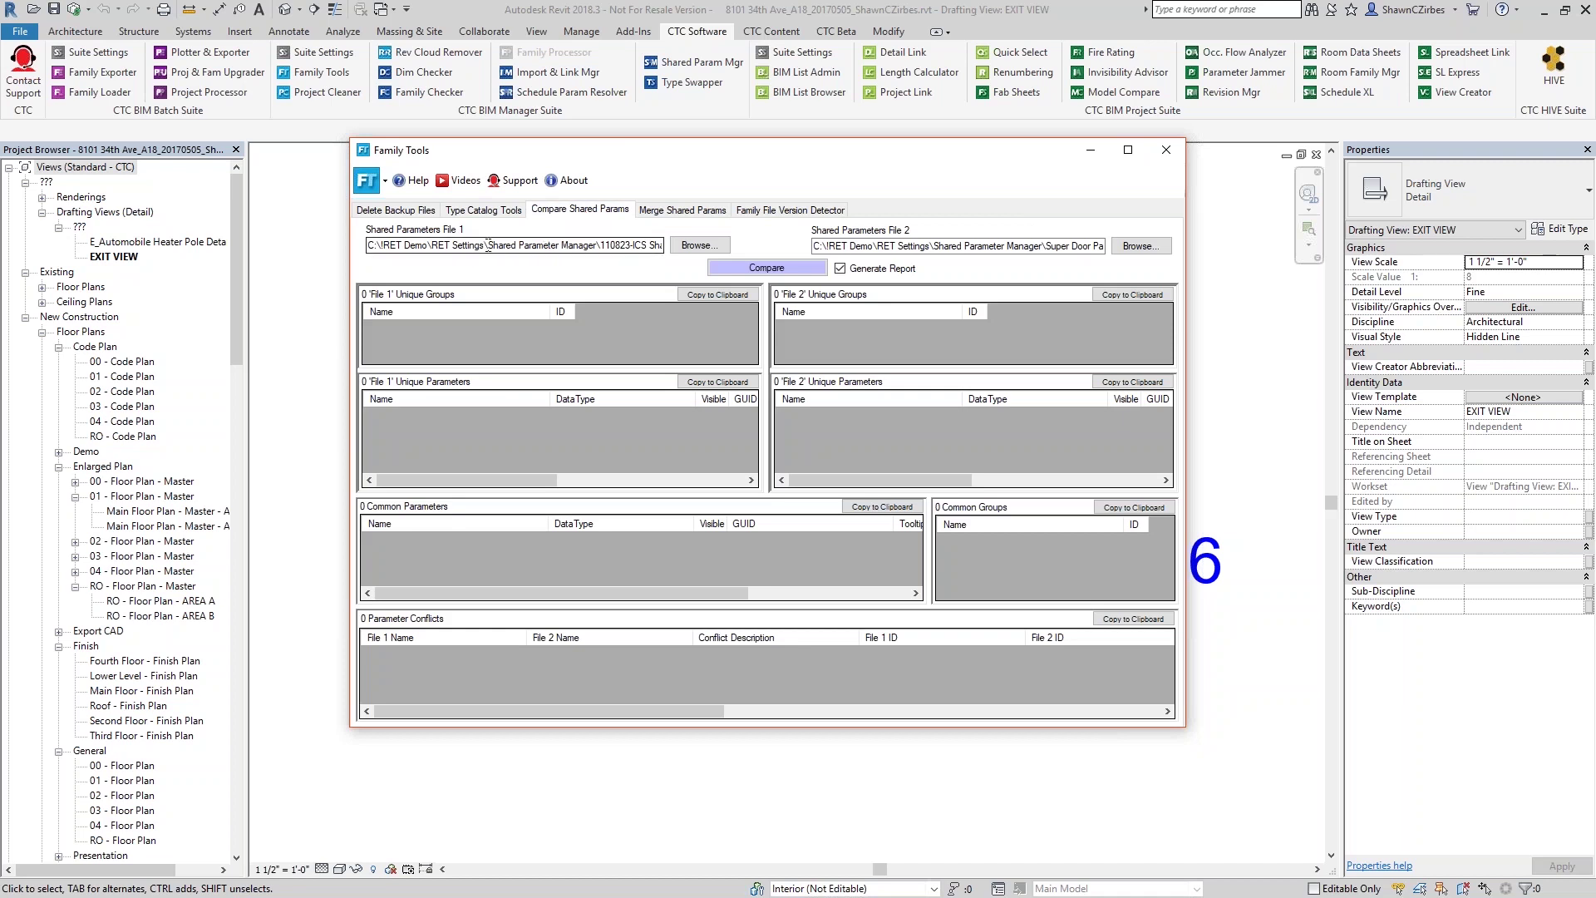
drag(489, 245, 662, 246)
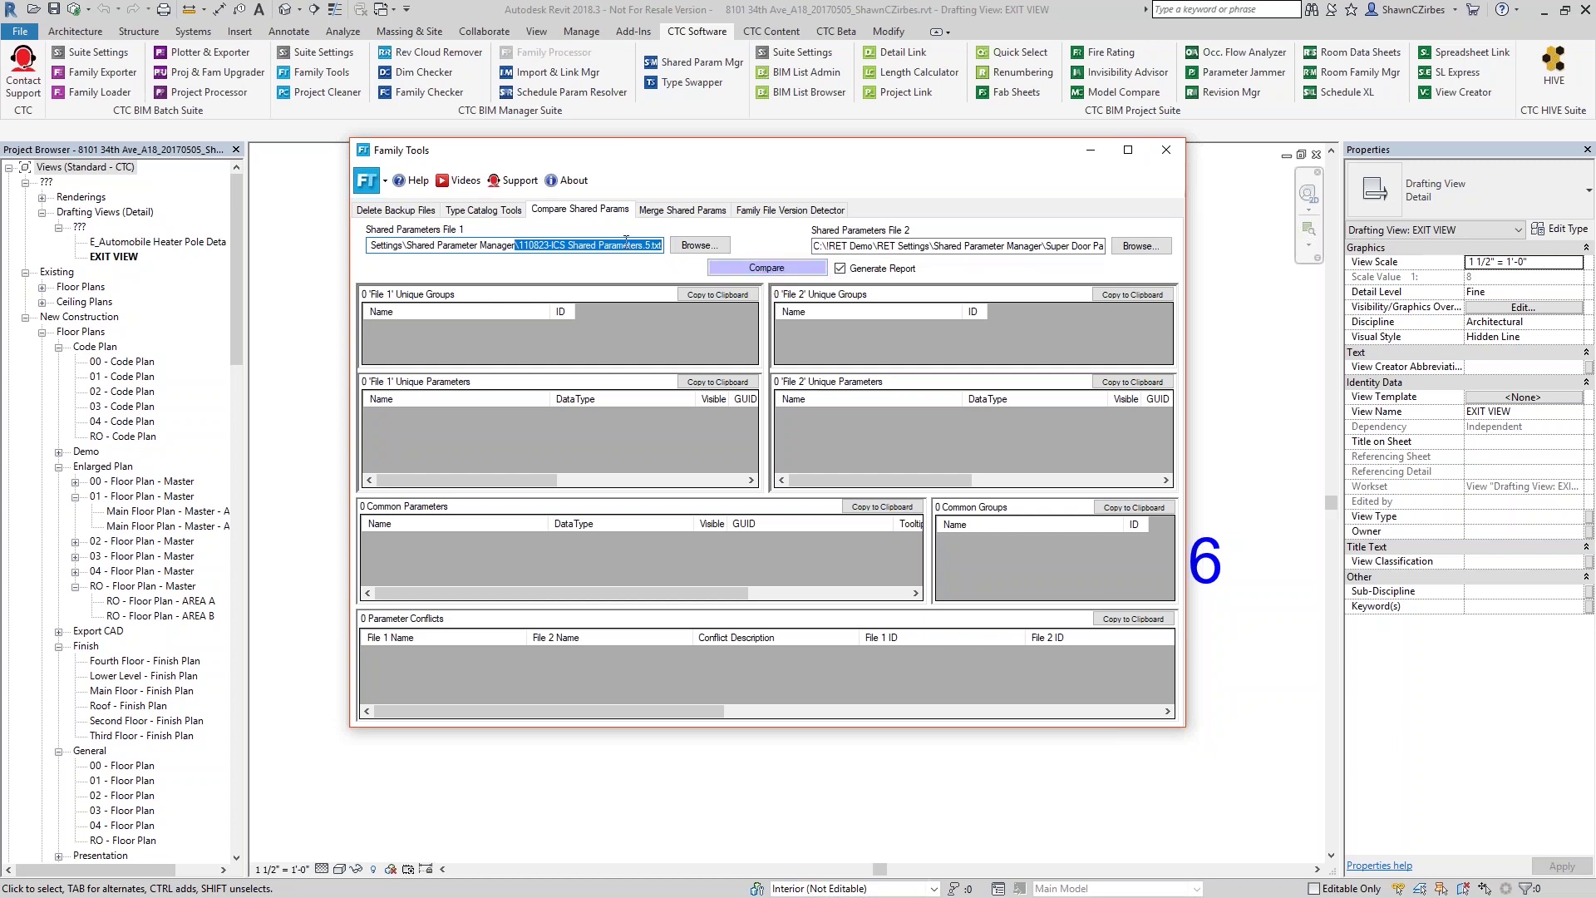
drag(516, 247, 663, 246)
drag(1004, 246, 1222, 239)
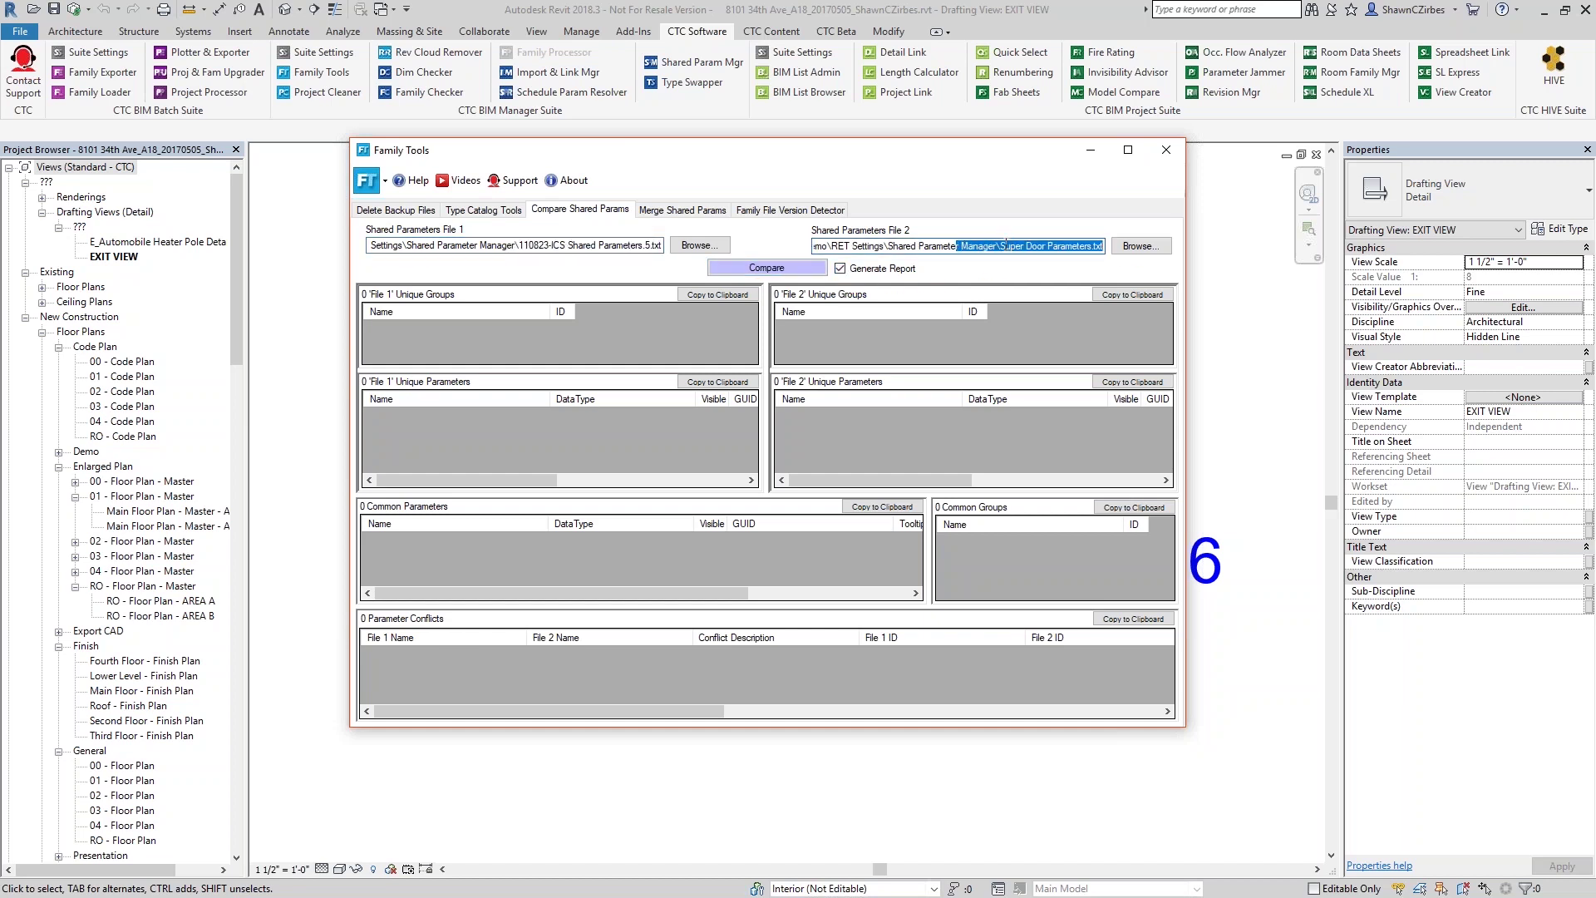
drag(1007, 246, 1110, 247)
Compare the two shared parameter files and enlarge and reposition the comparison report window.
click(807, 270)
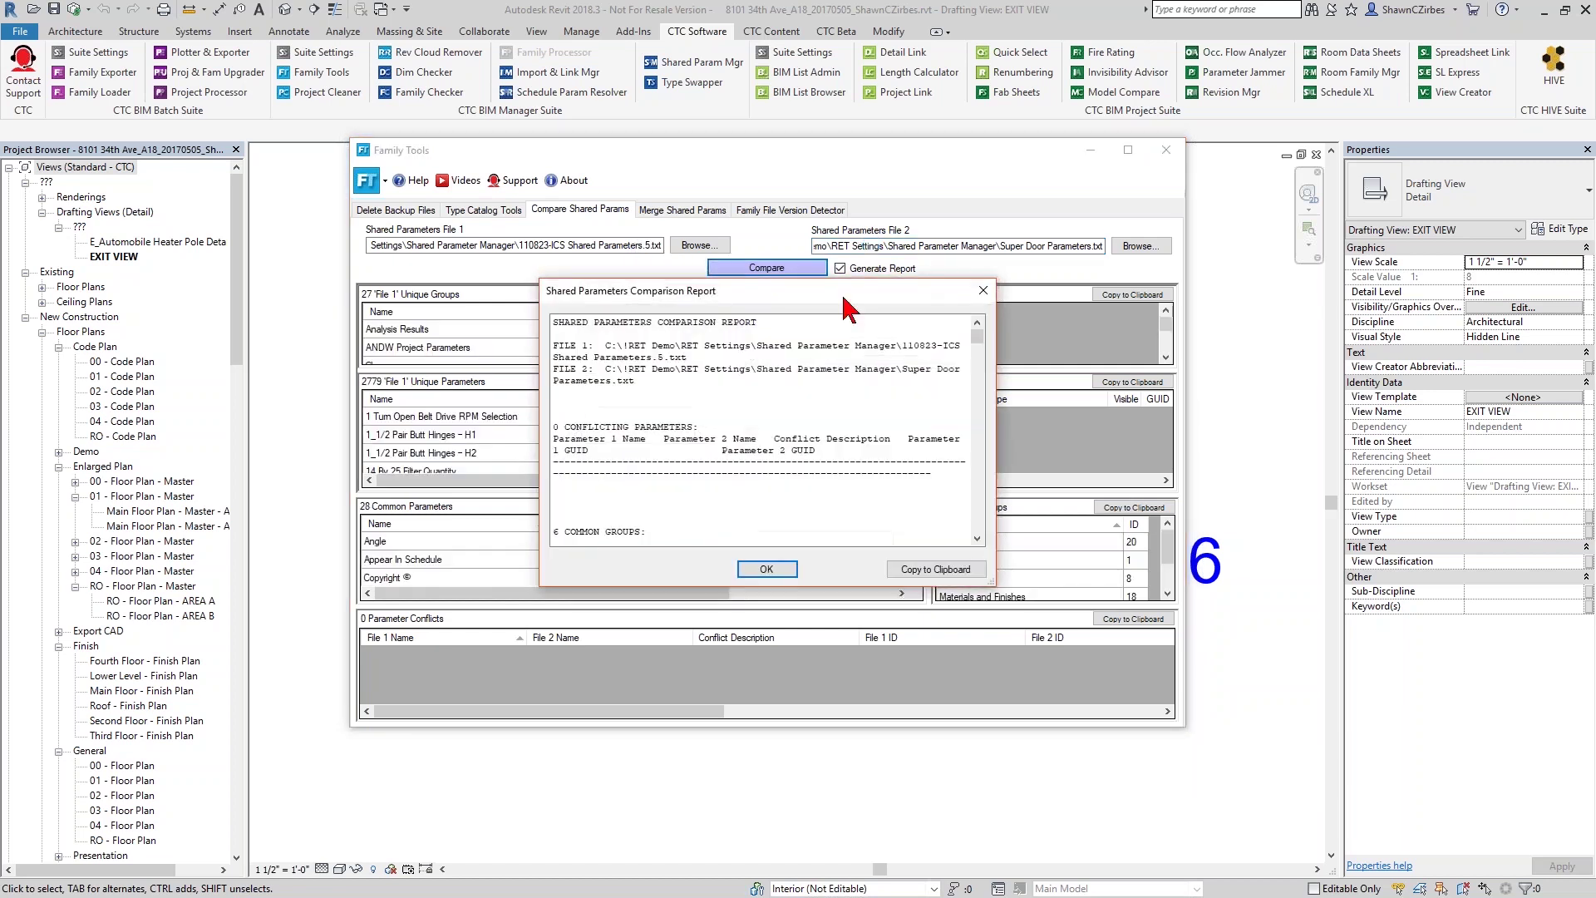
drag(998, 457, 1590, 456)
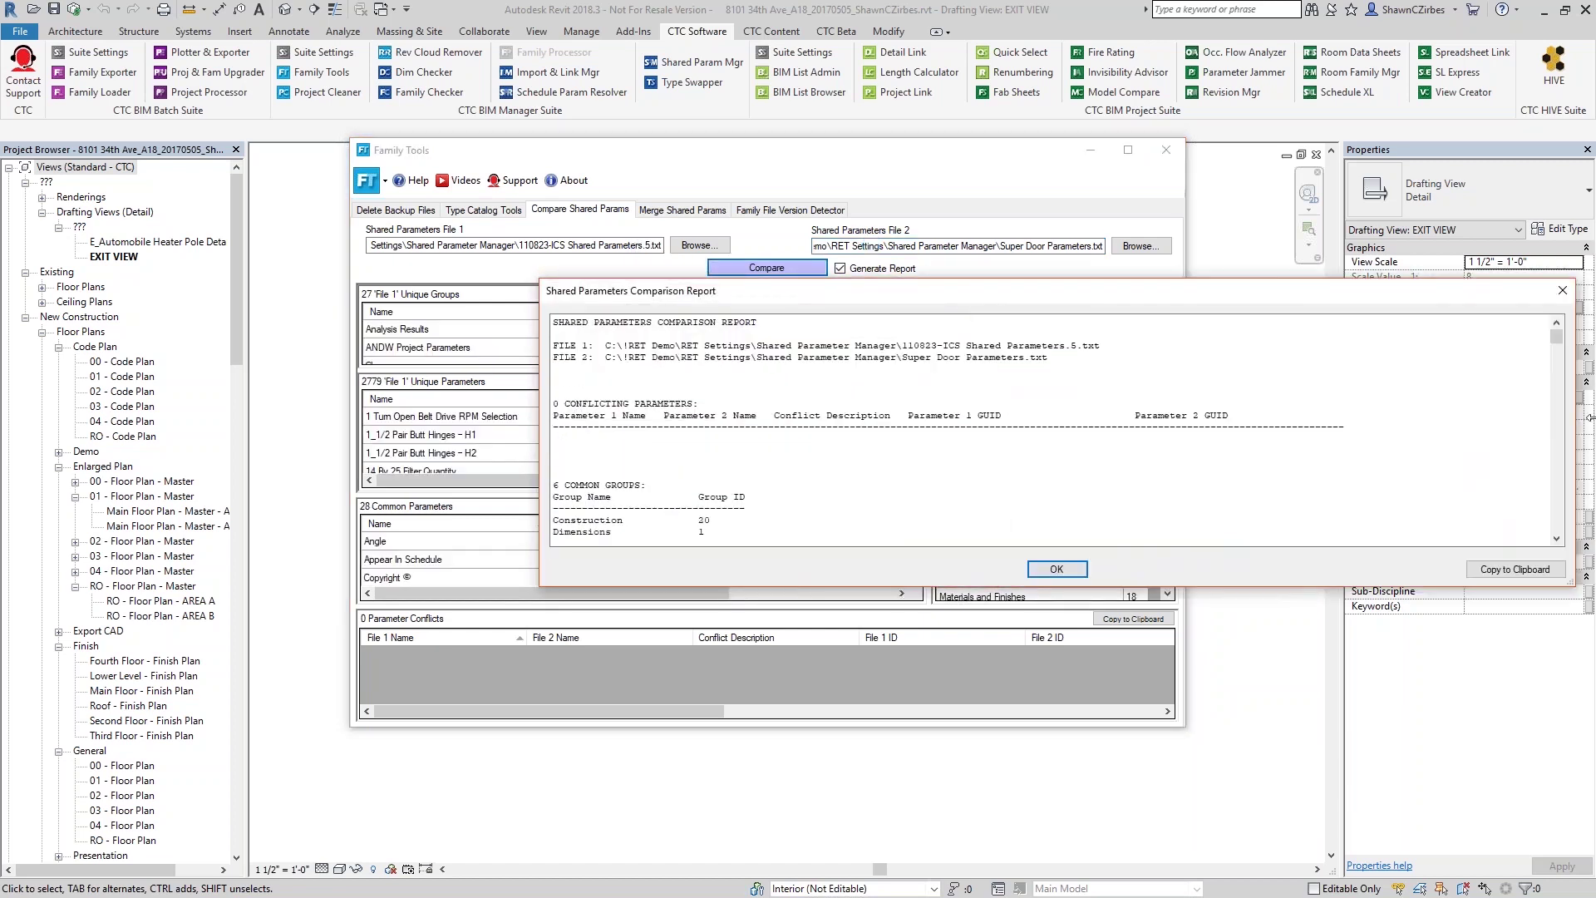
drag(536, 456, 279, 456)
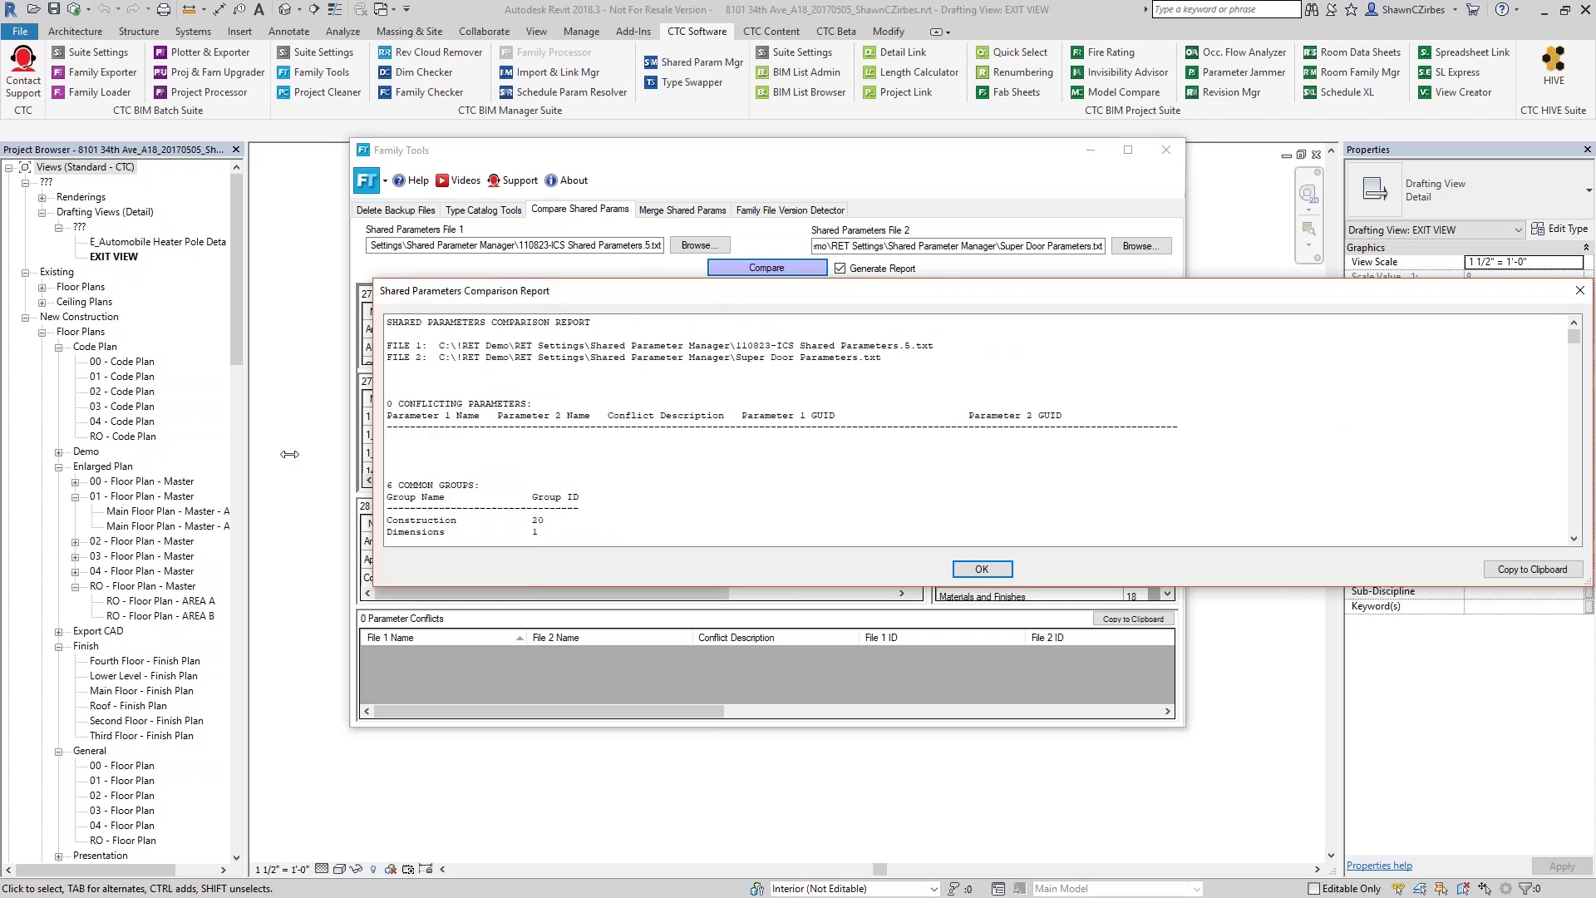
drag(798, 293, 632, 250)
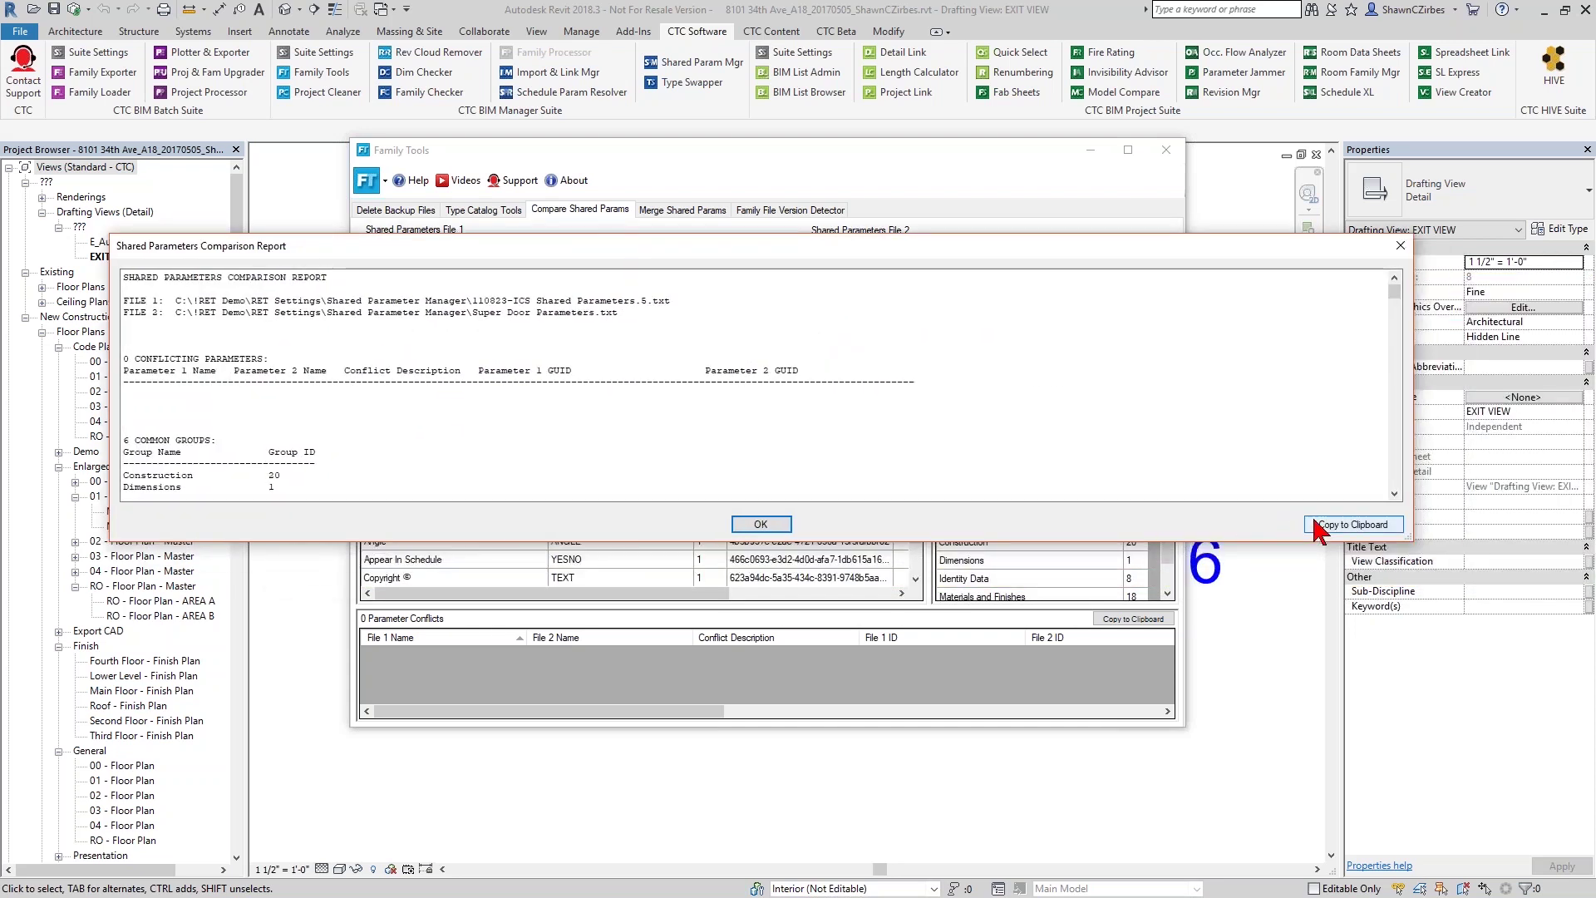
Scroll the report down to the 27 unique groups, then close it.
scroll(519, 382, down, 4)
scroll(519, 382, down, 15)
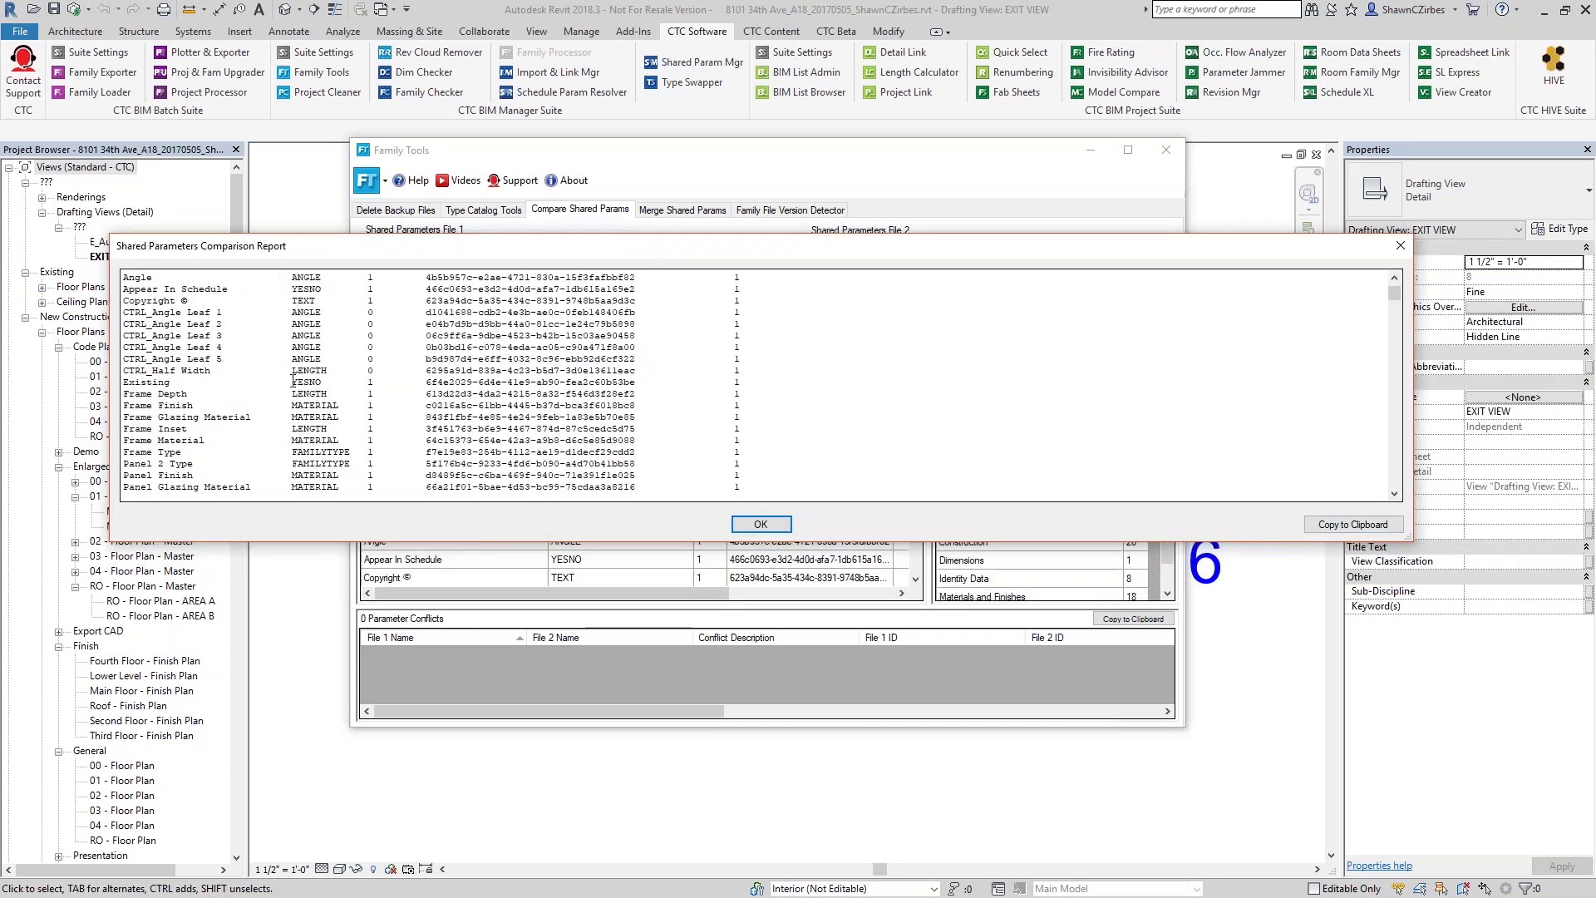
click(1401, 246)
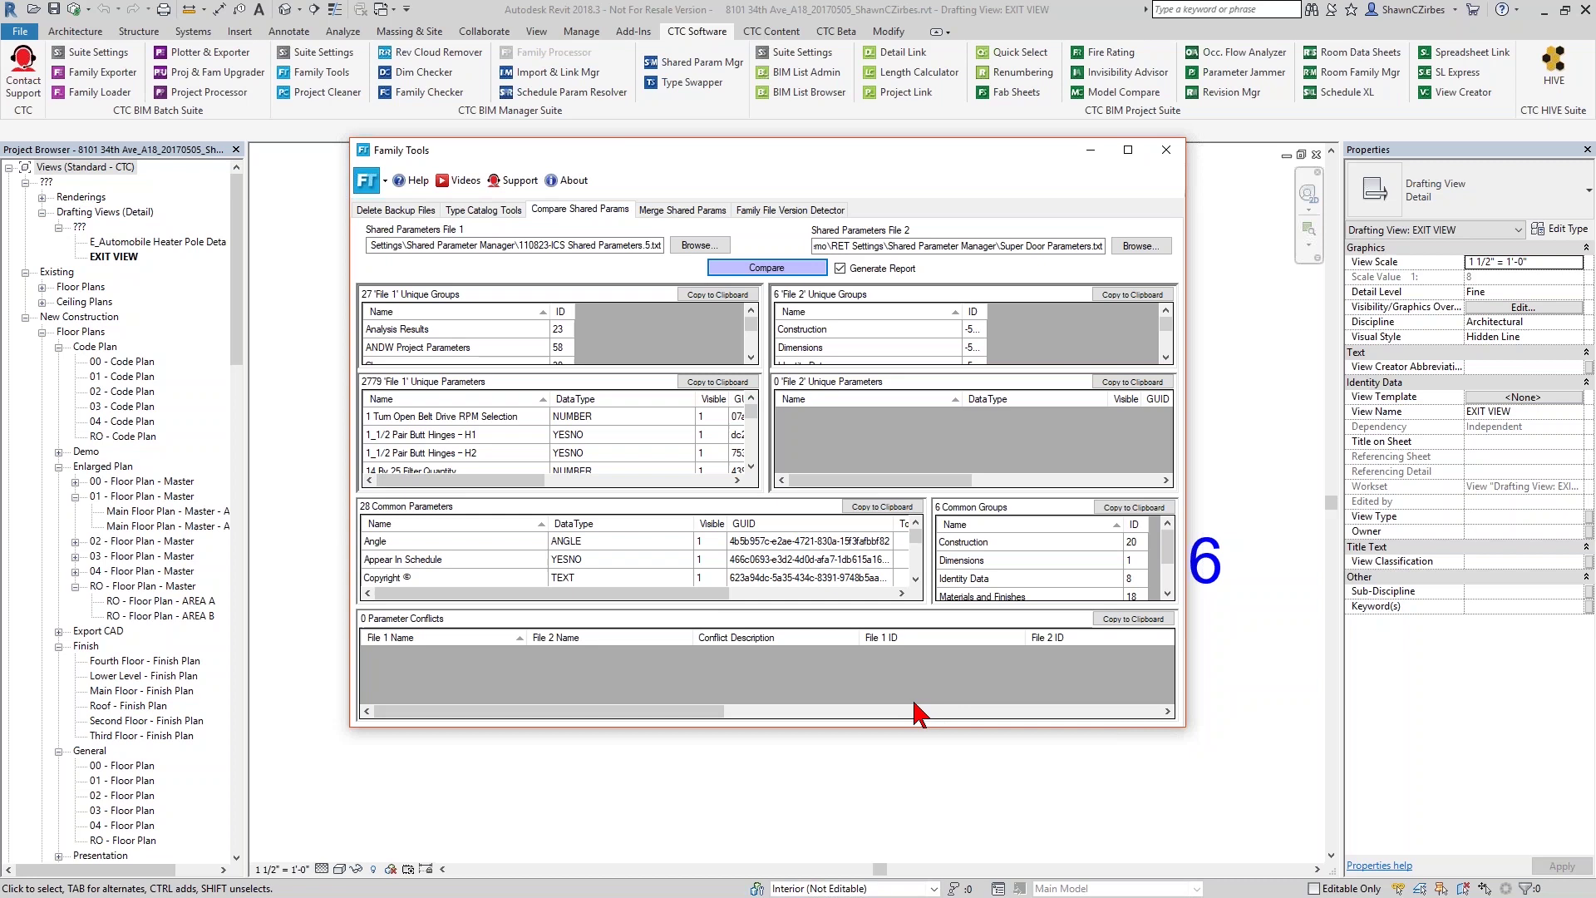
drag(574, 151, 566, 164)
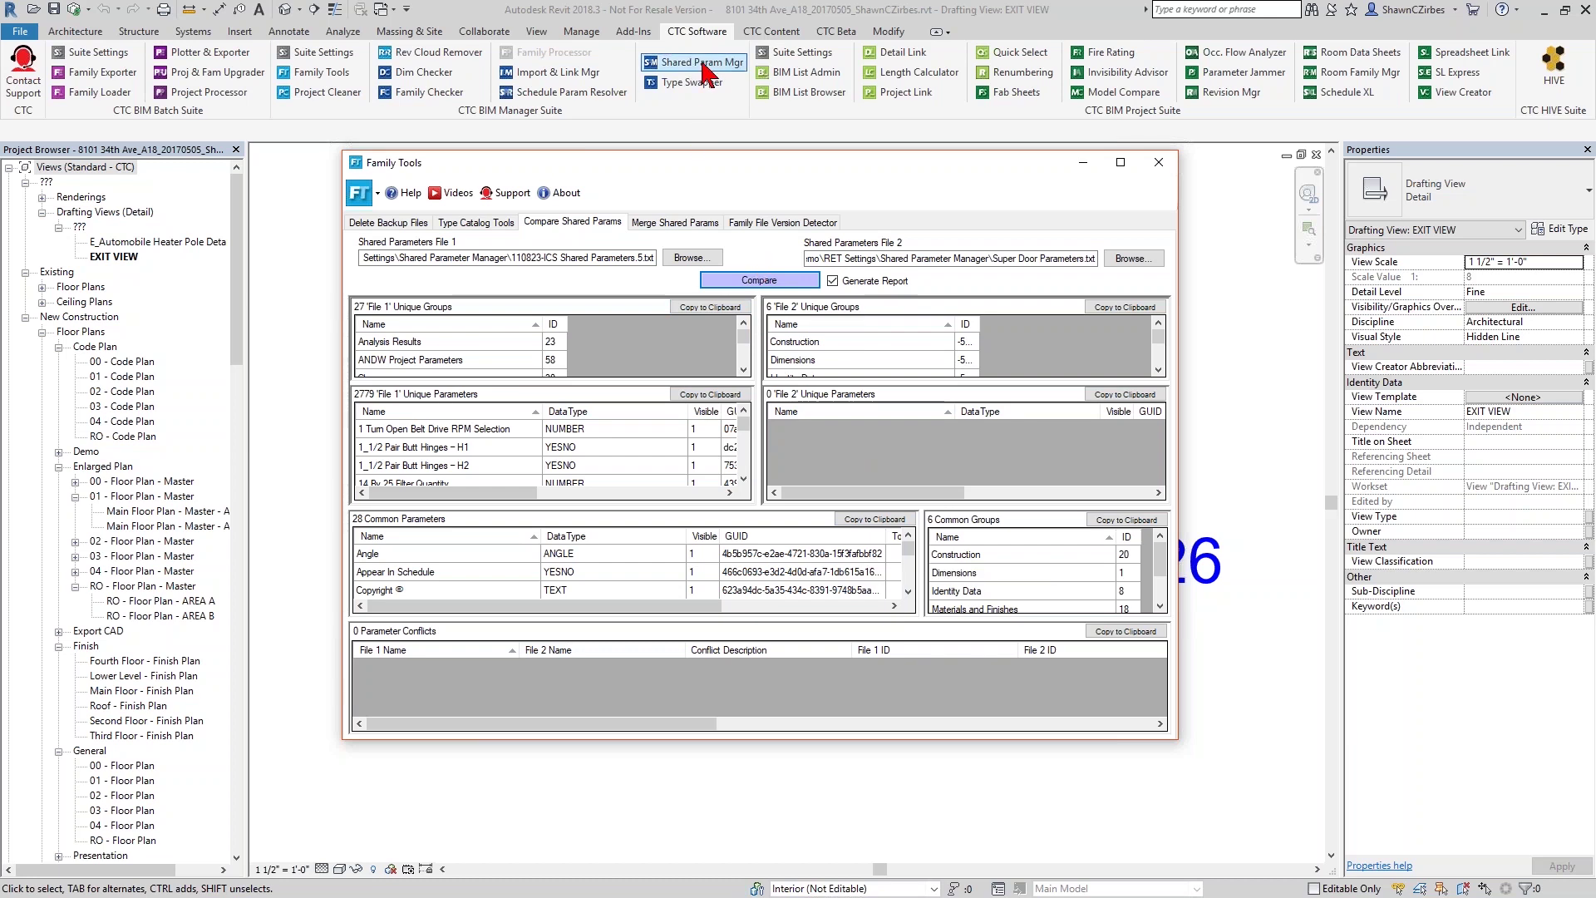
drag(602, 166, 587, 135)
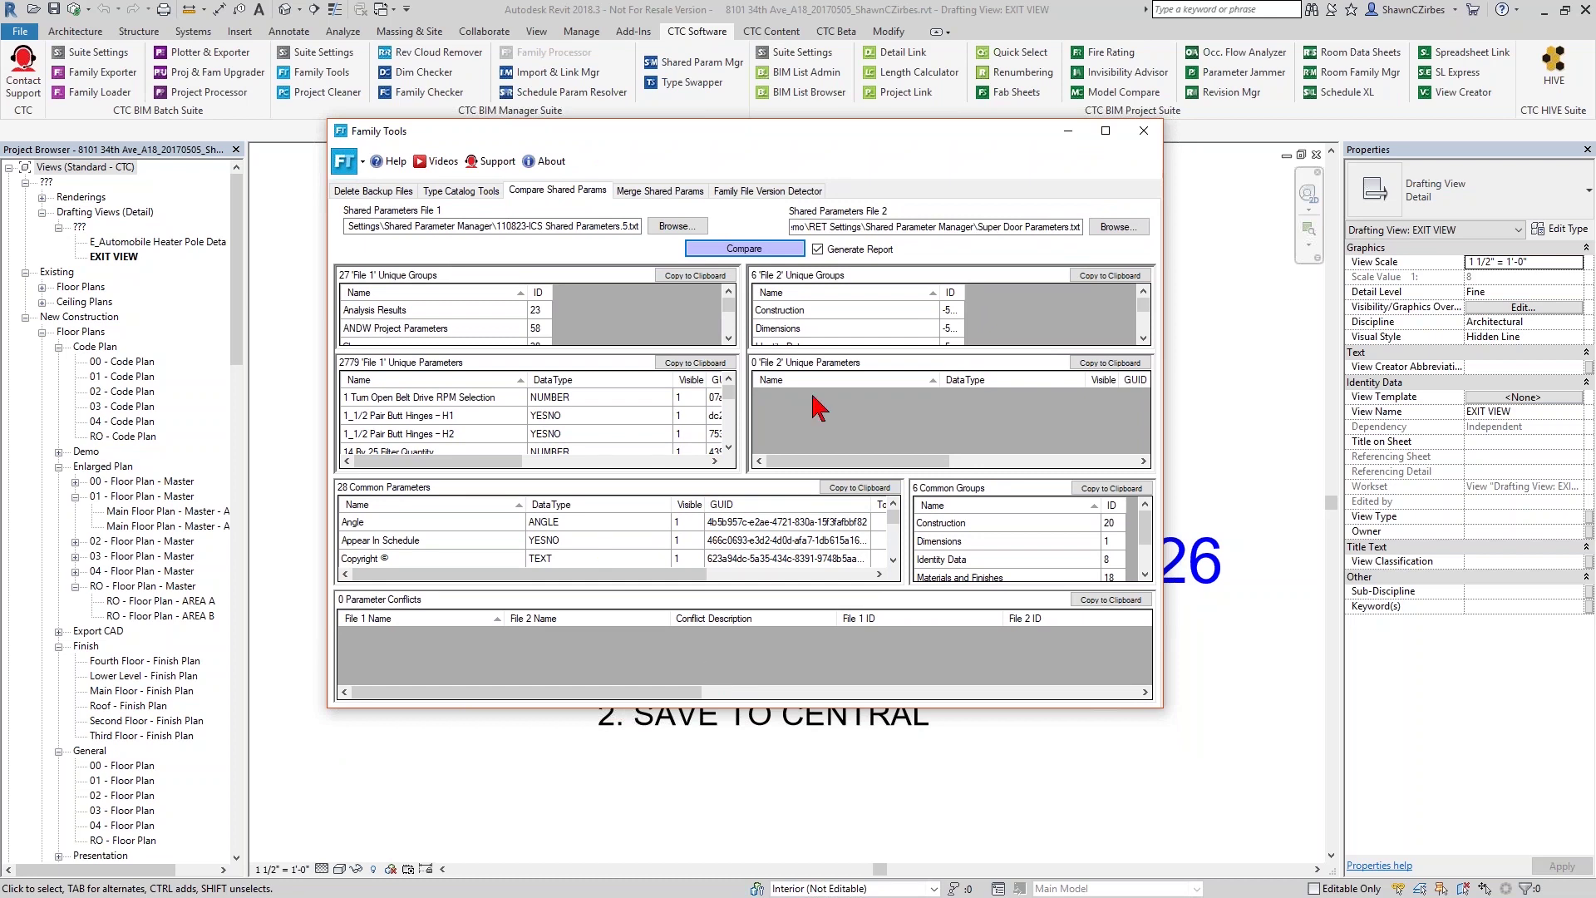
Switch Family Tools to the Merge Shared Params page and nudge the window slightly.
click(660, 191)
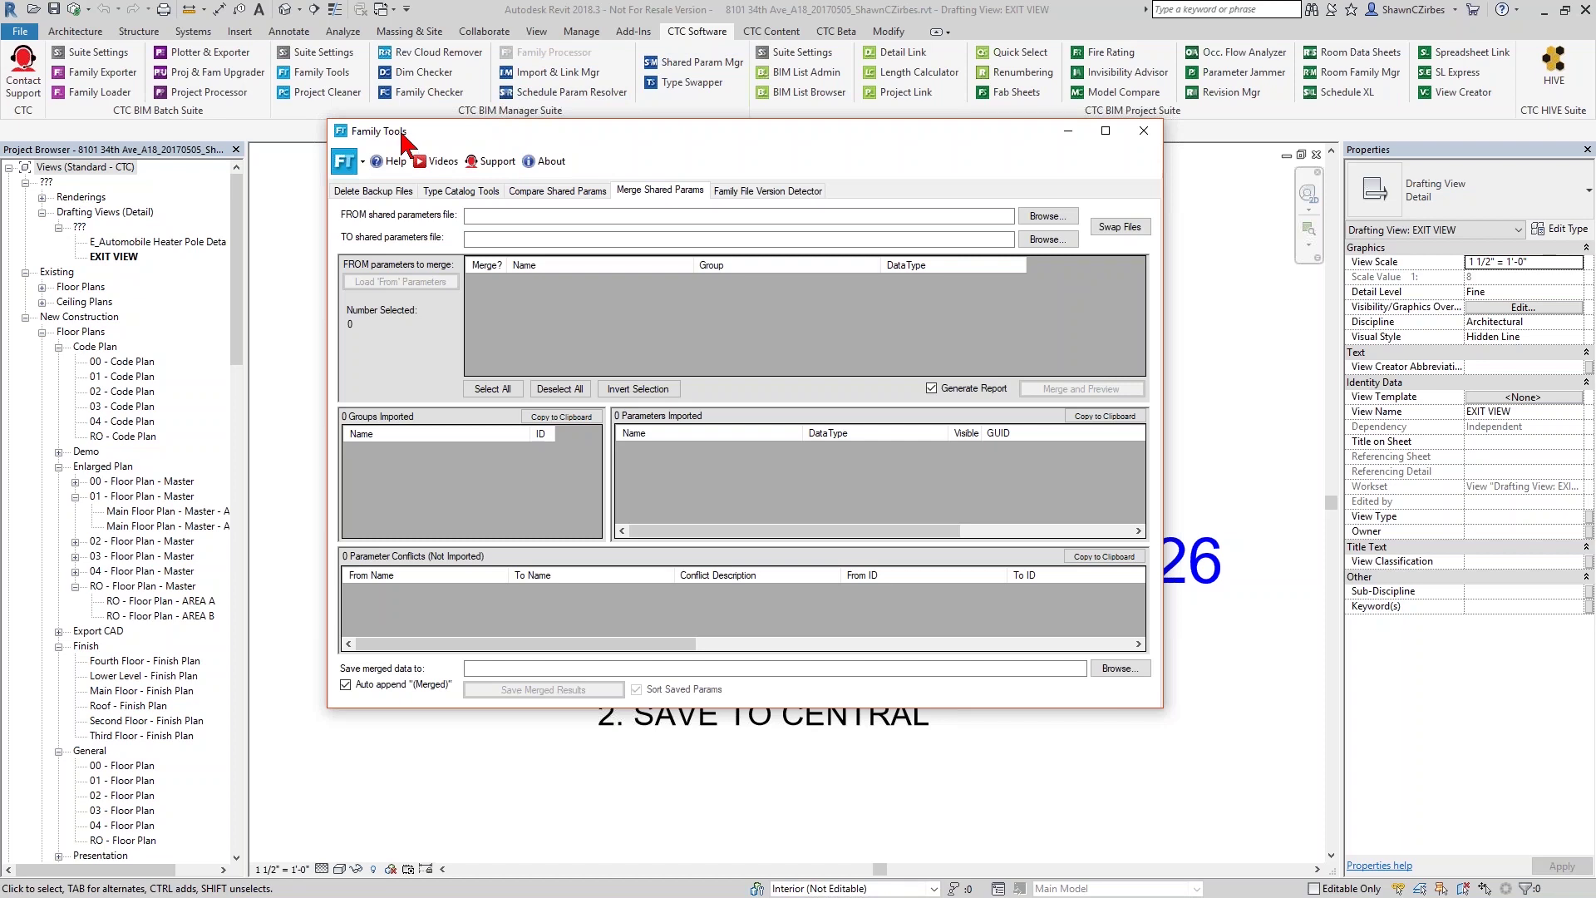
drag(401, 136, 396, 144)
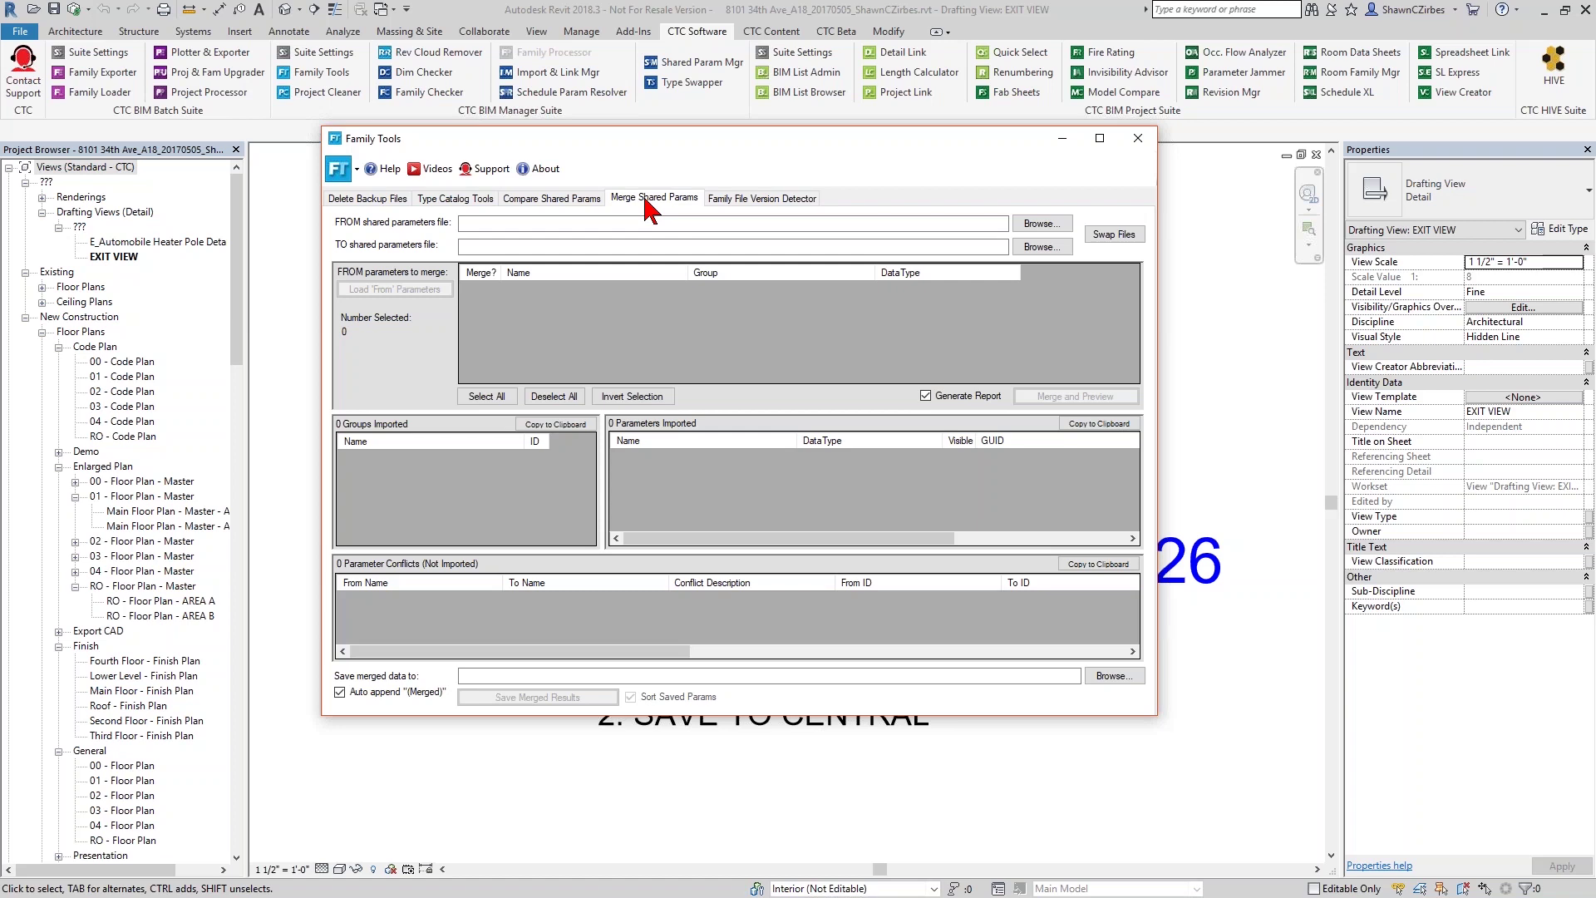
In the Family File Version Detector, list the Doors folder families and detect their Revit versions.
click(742, 203)
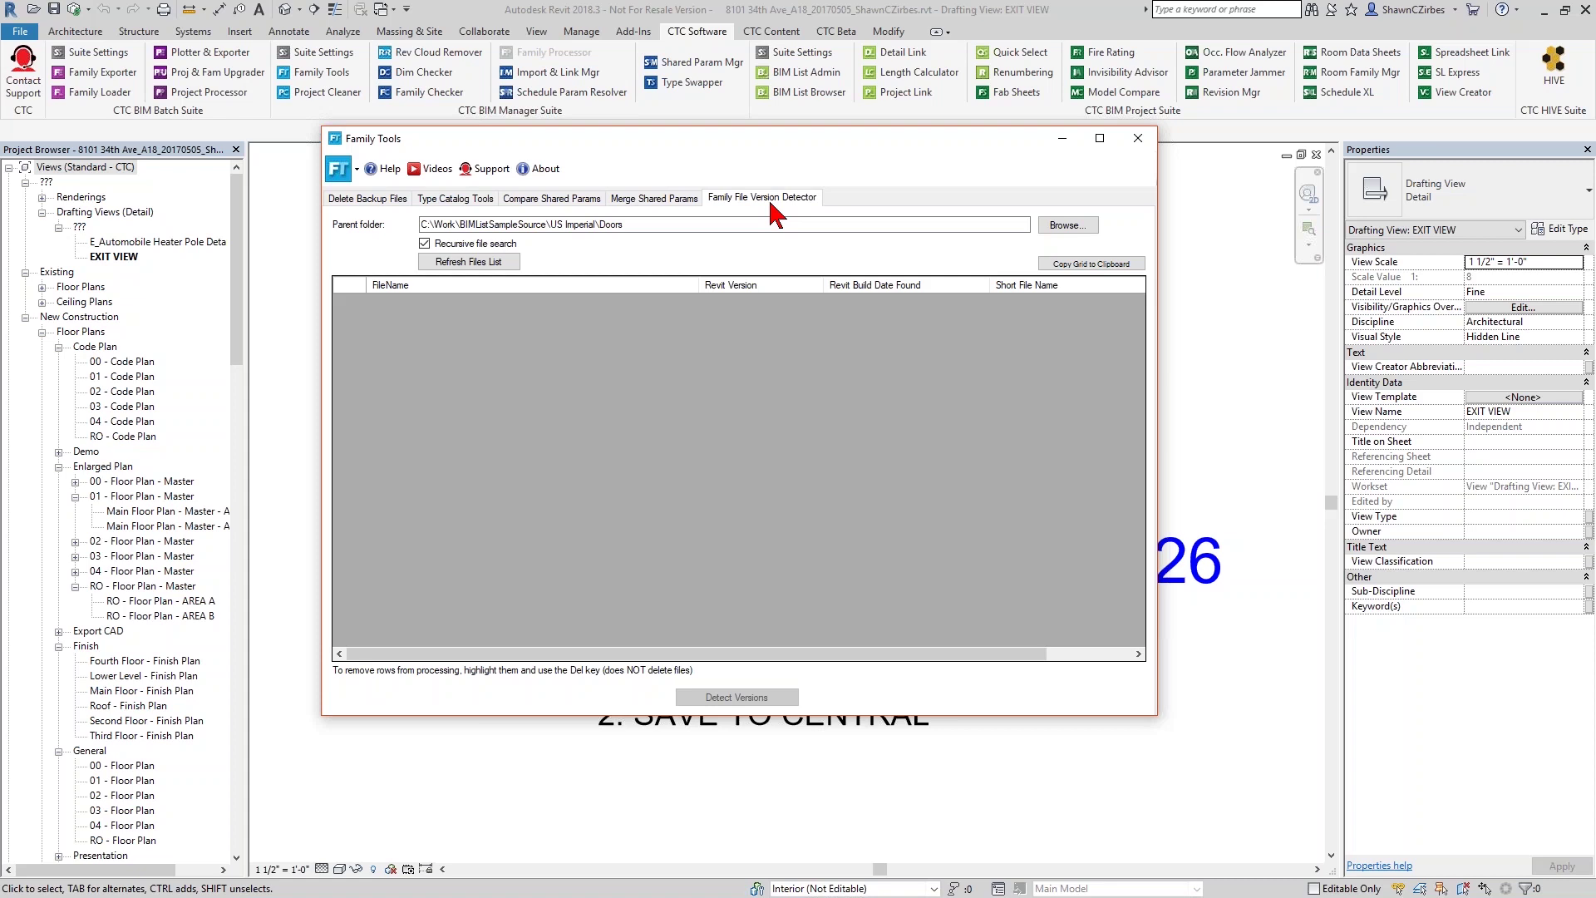
click(502, 263)
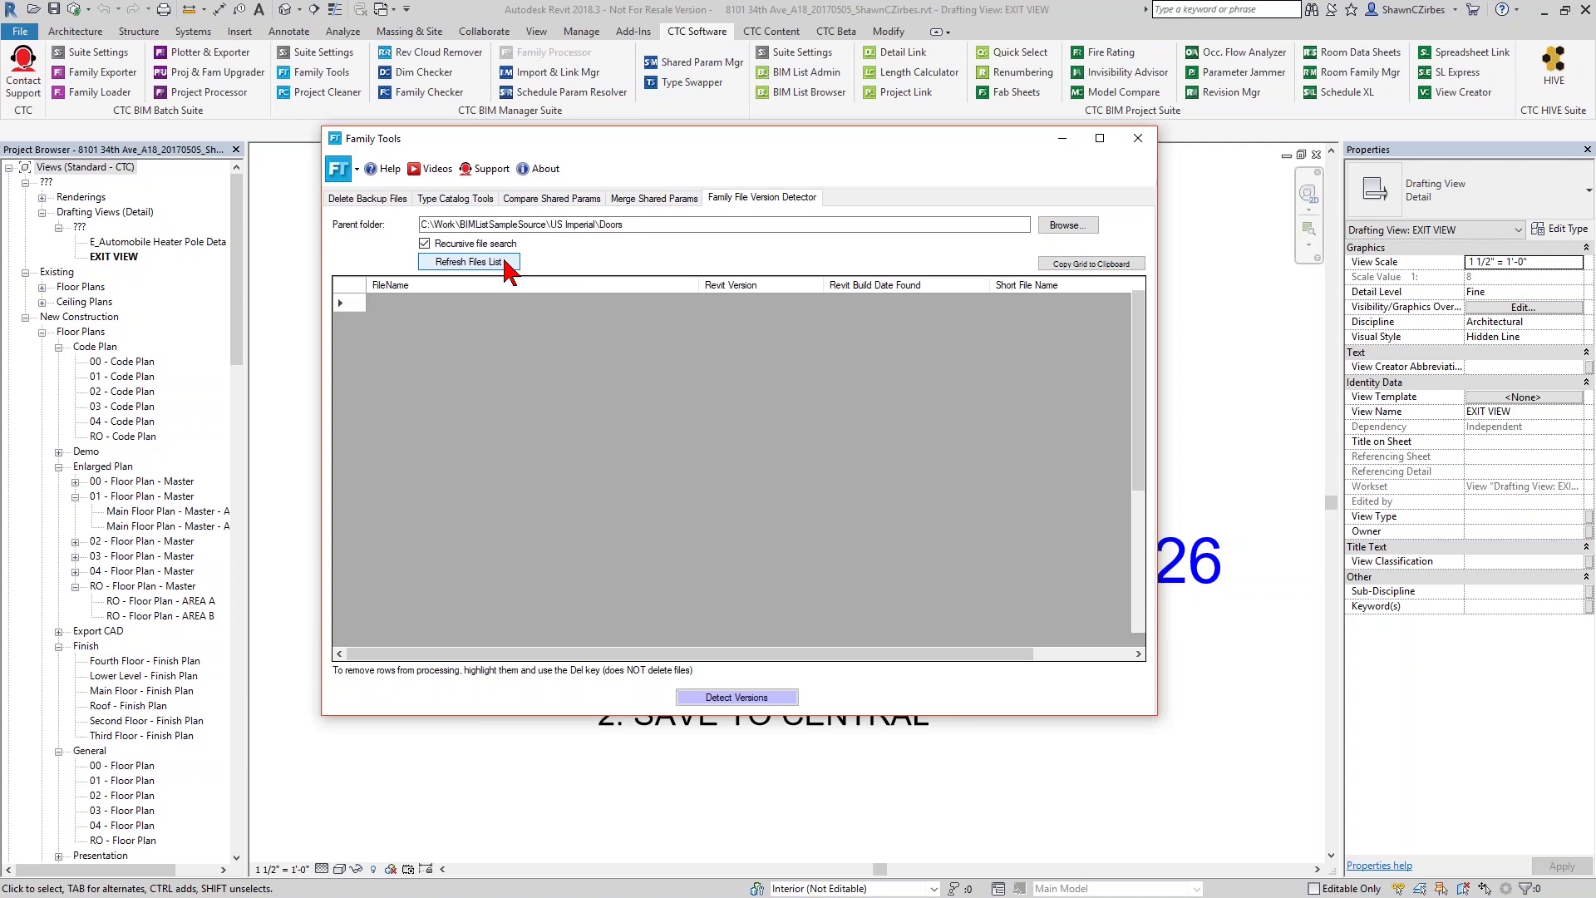
click(734, 698)
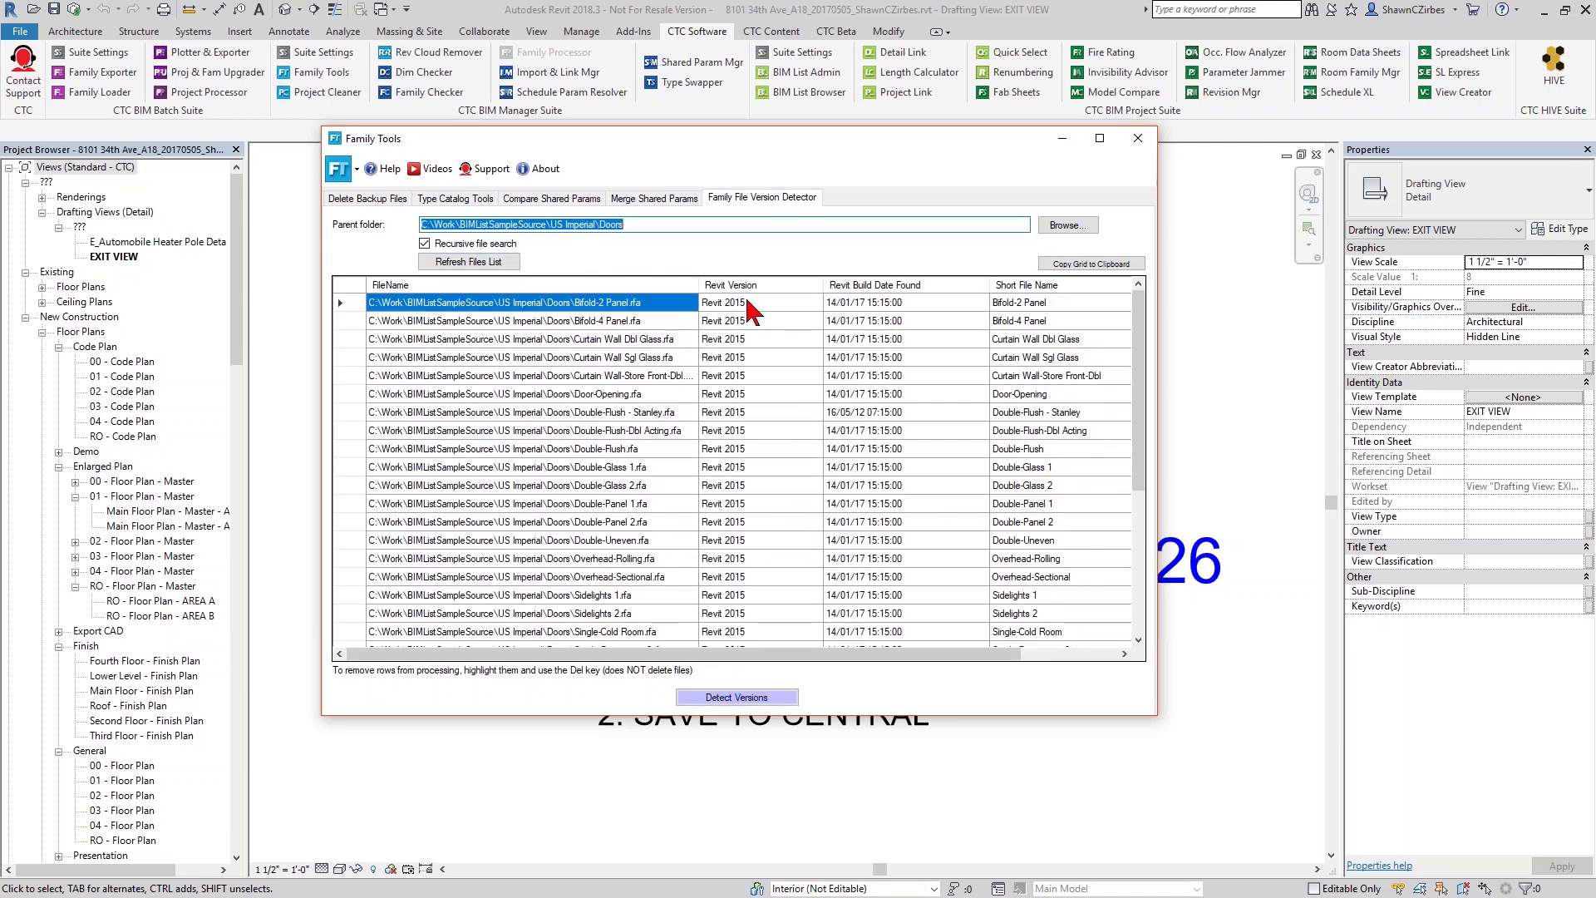
drag(459, 226, 637, 233)
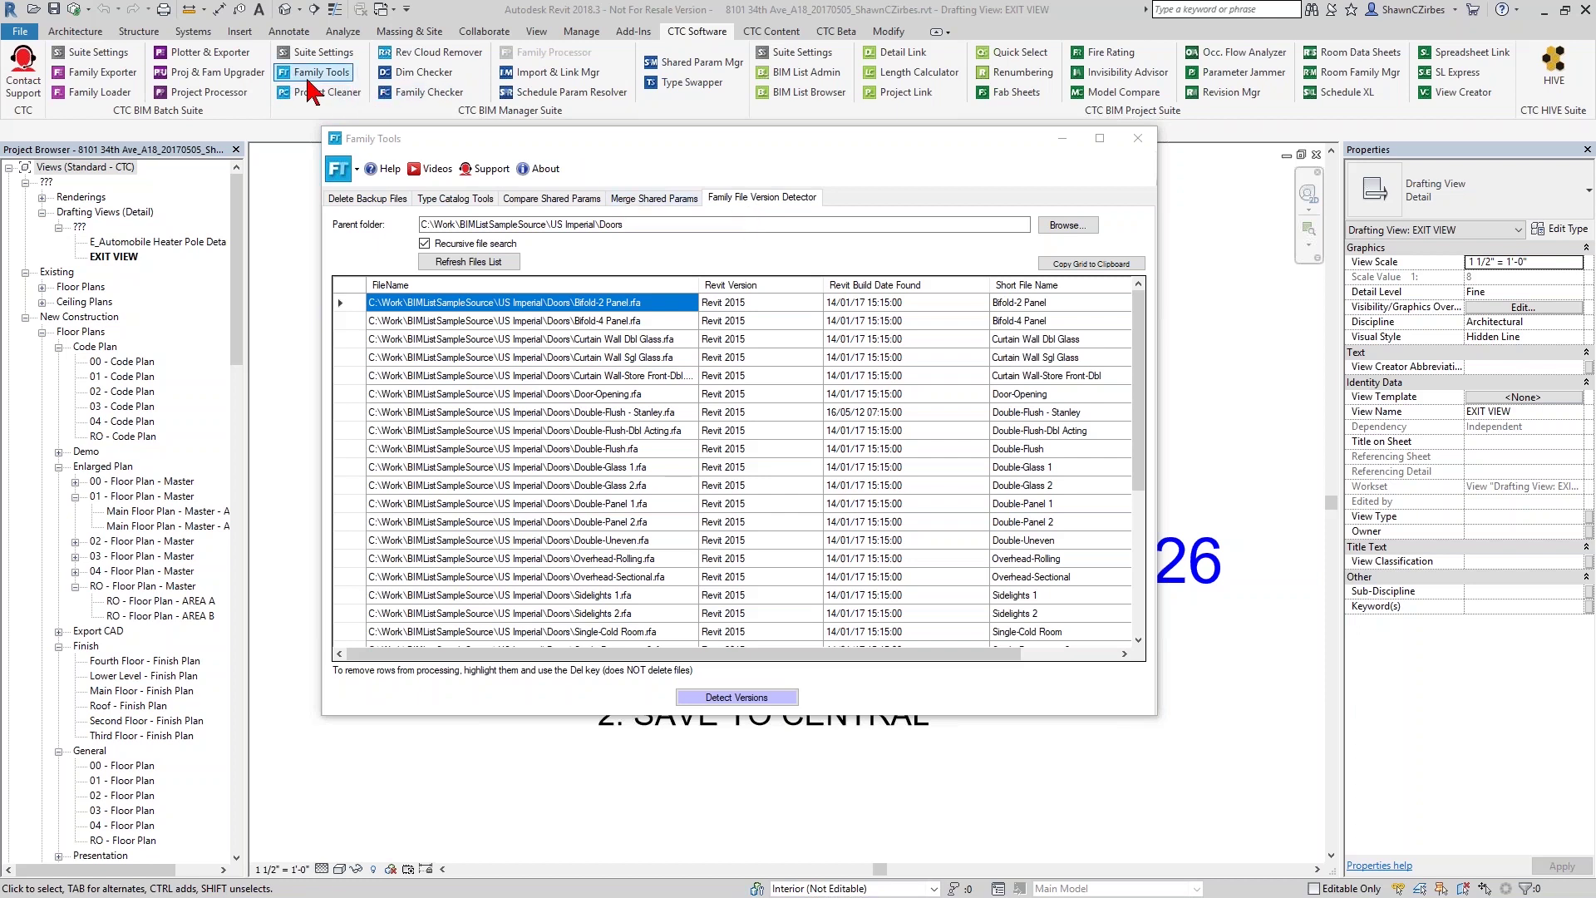
Close Family Tools, highlight the ctcsoftware.com domain in the browser, and show the Products menu.
click(1137, 139)
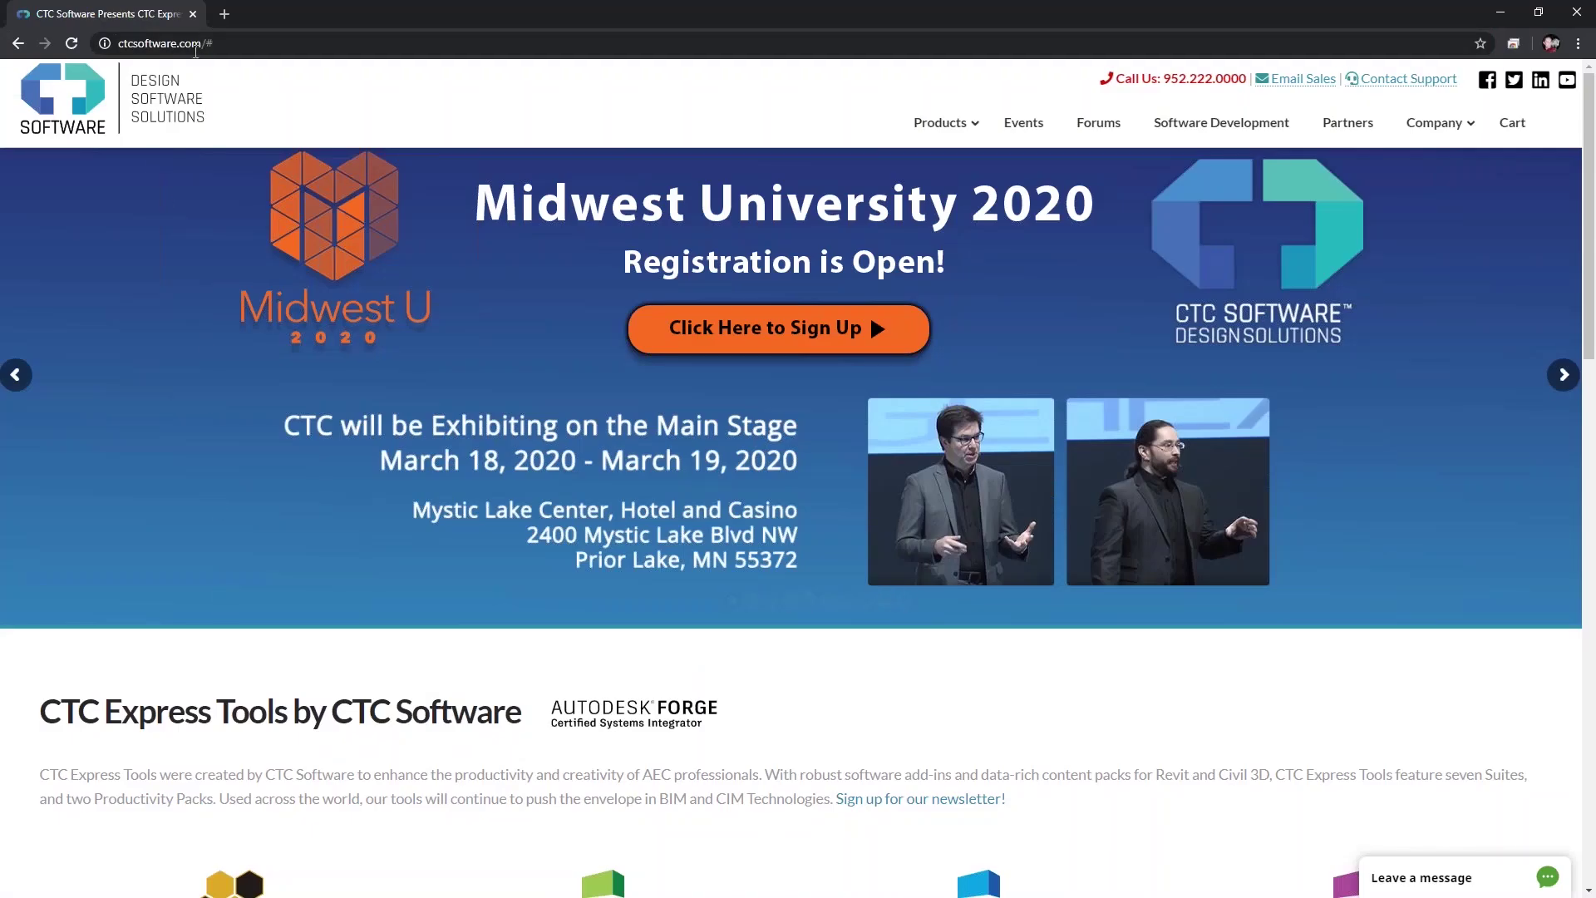
click(197, 50)
click(166, 46)
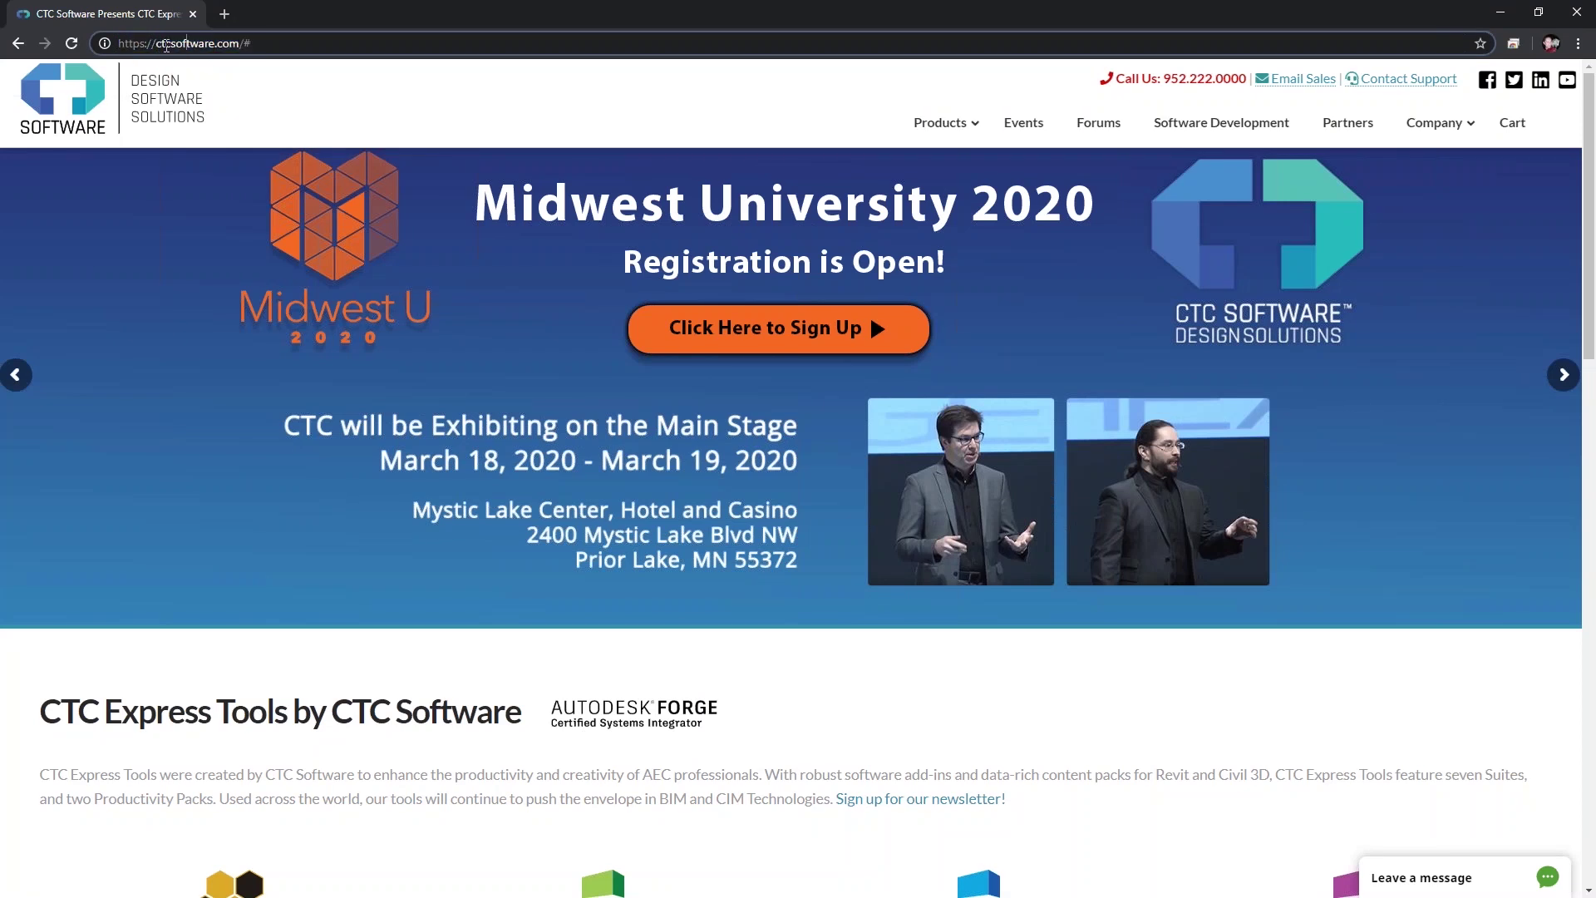
drag(157, 46, 238, 48)
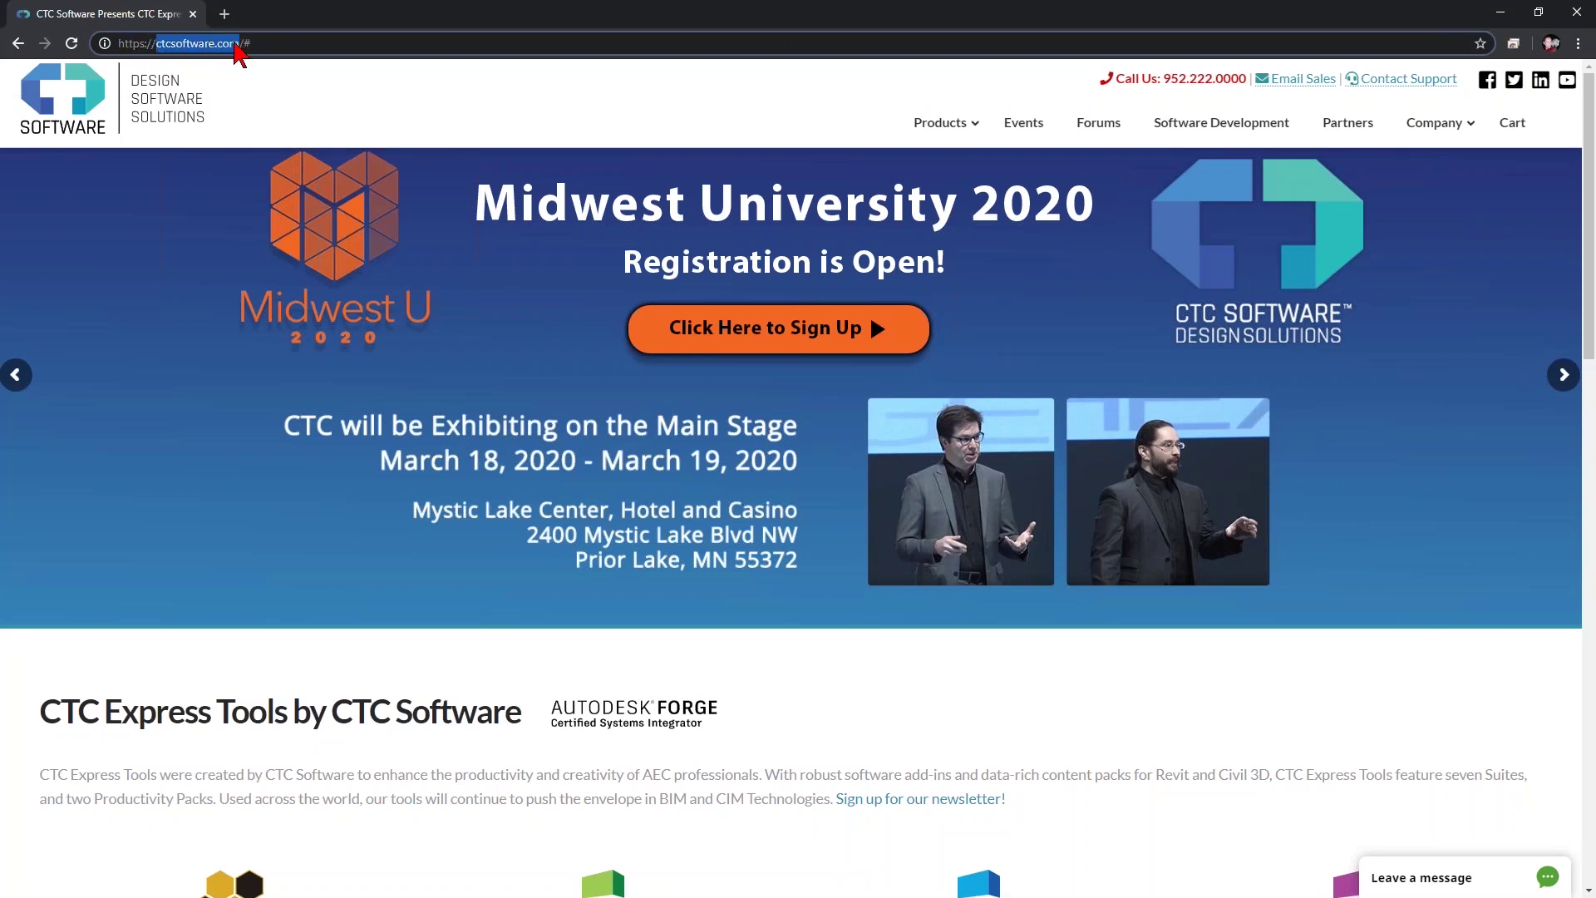
click(962, 128)
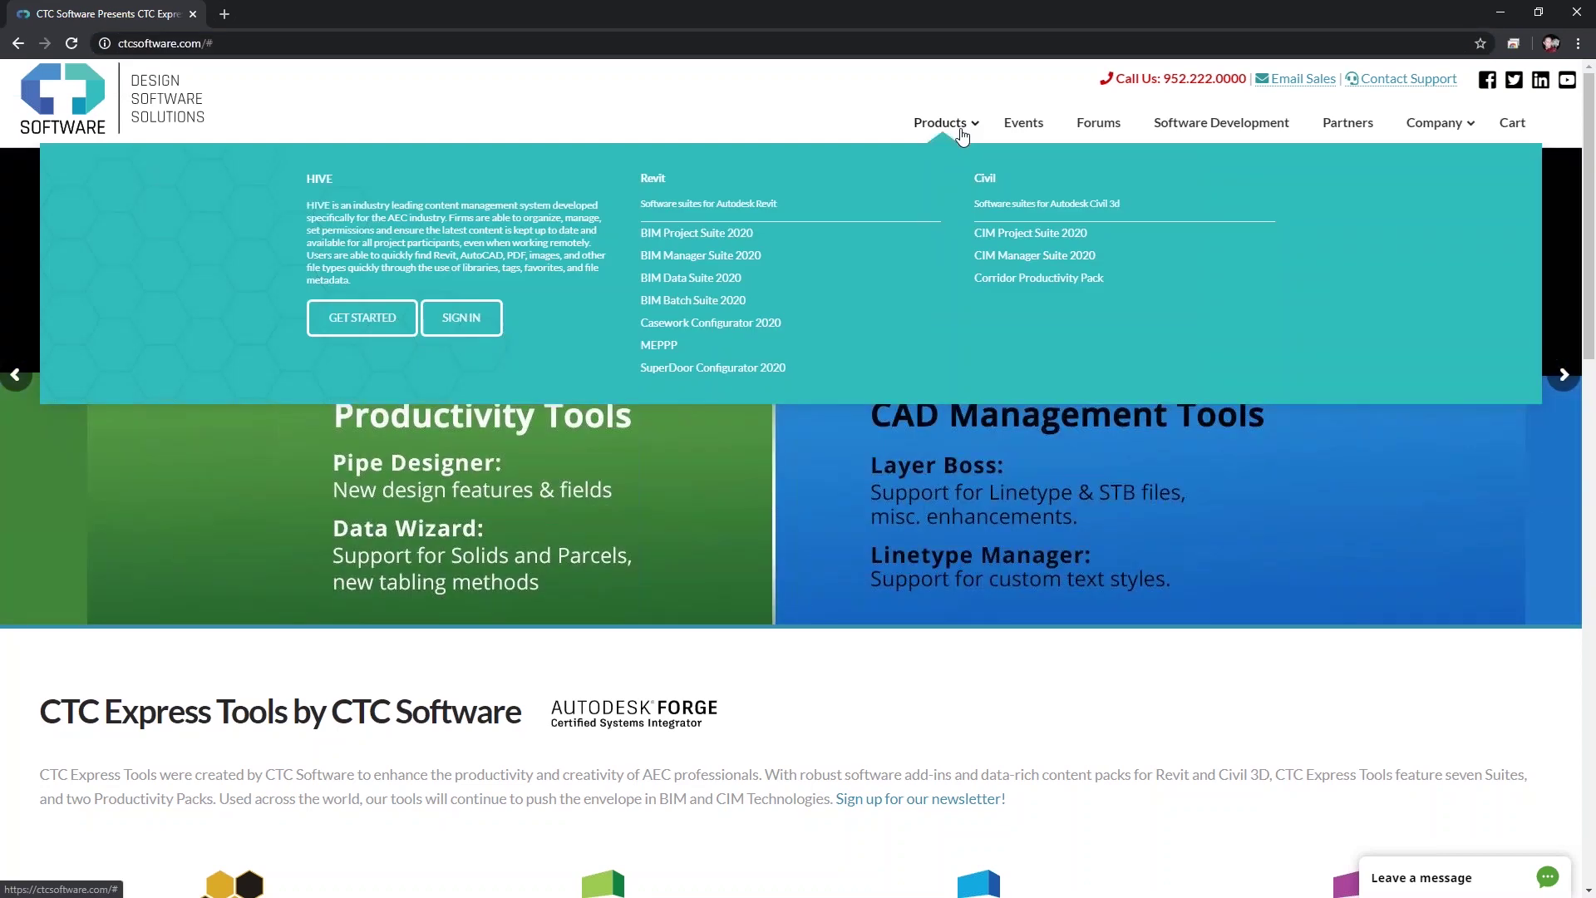
On the BIM Manager Suite 2020 page, highlight Revit 2017–2020 support and browse the Suite Tools.
click(758, 264)
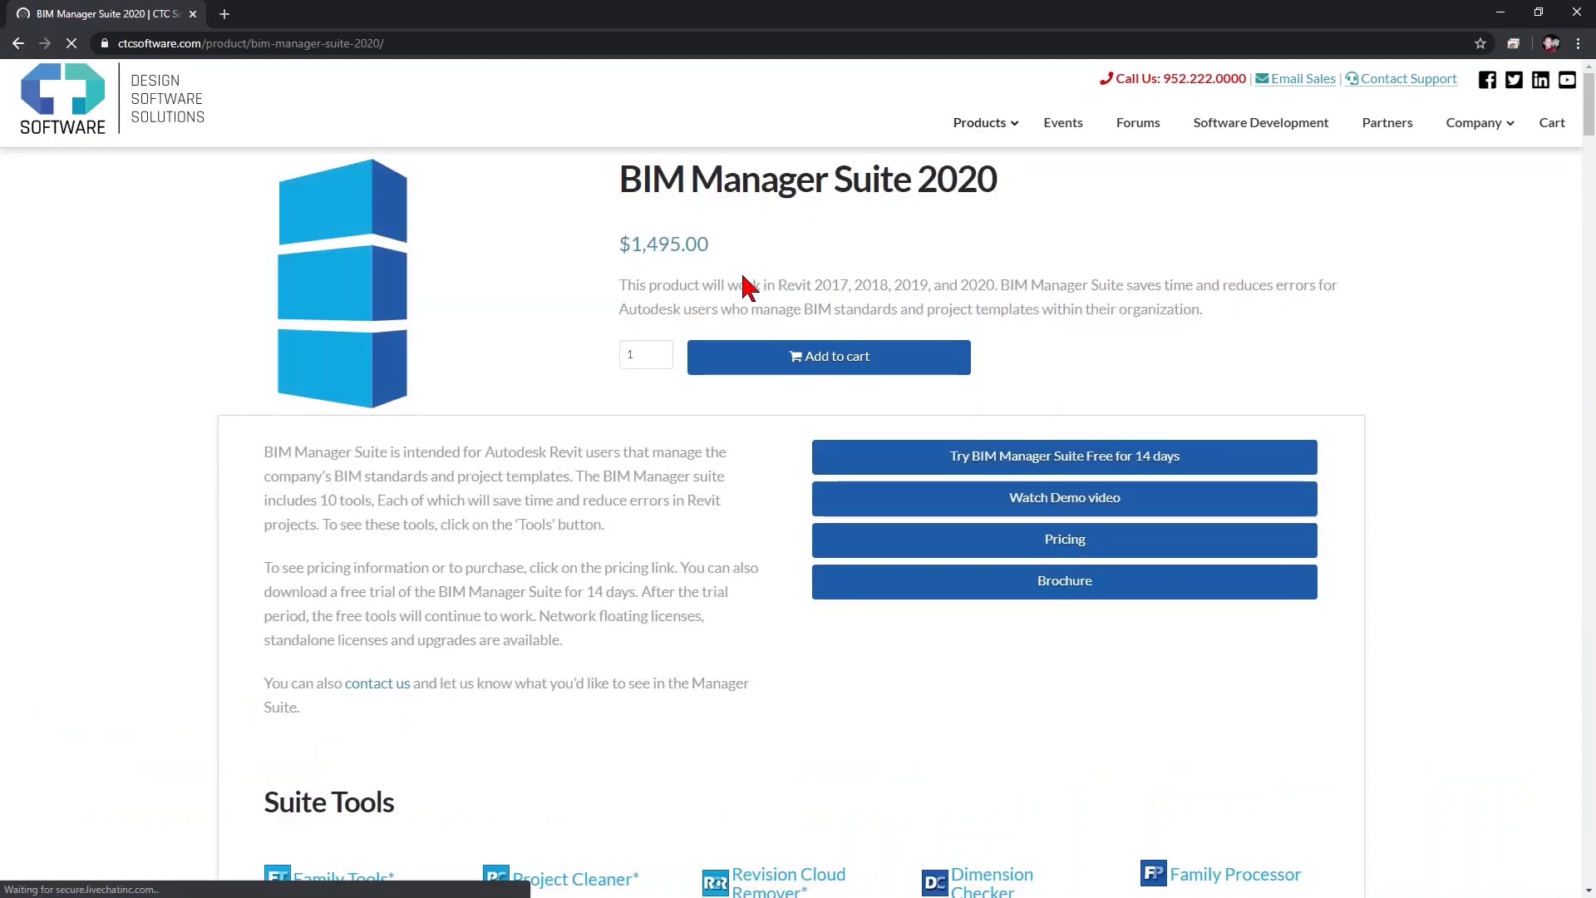
drag(814, 286, 996, 287)
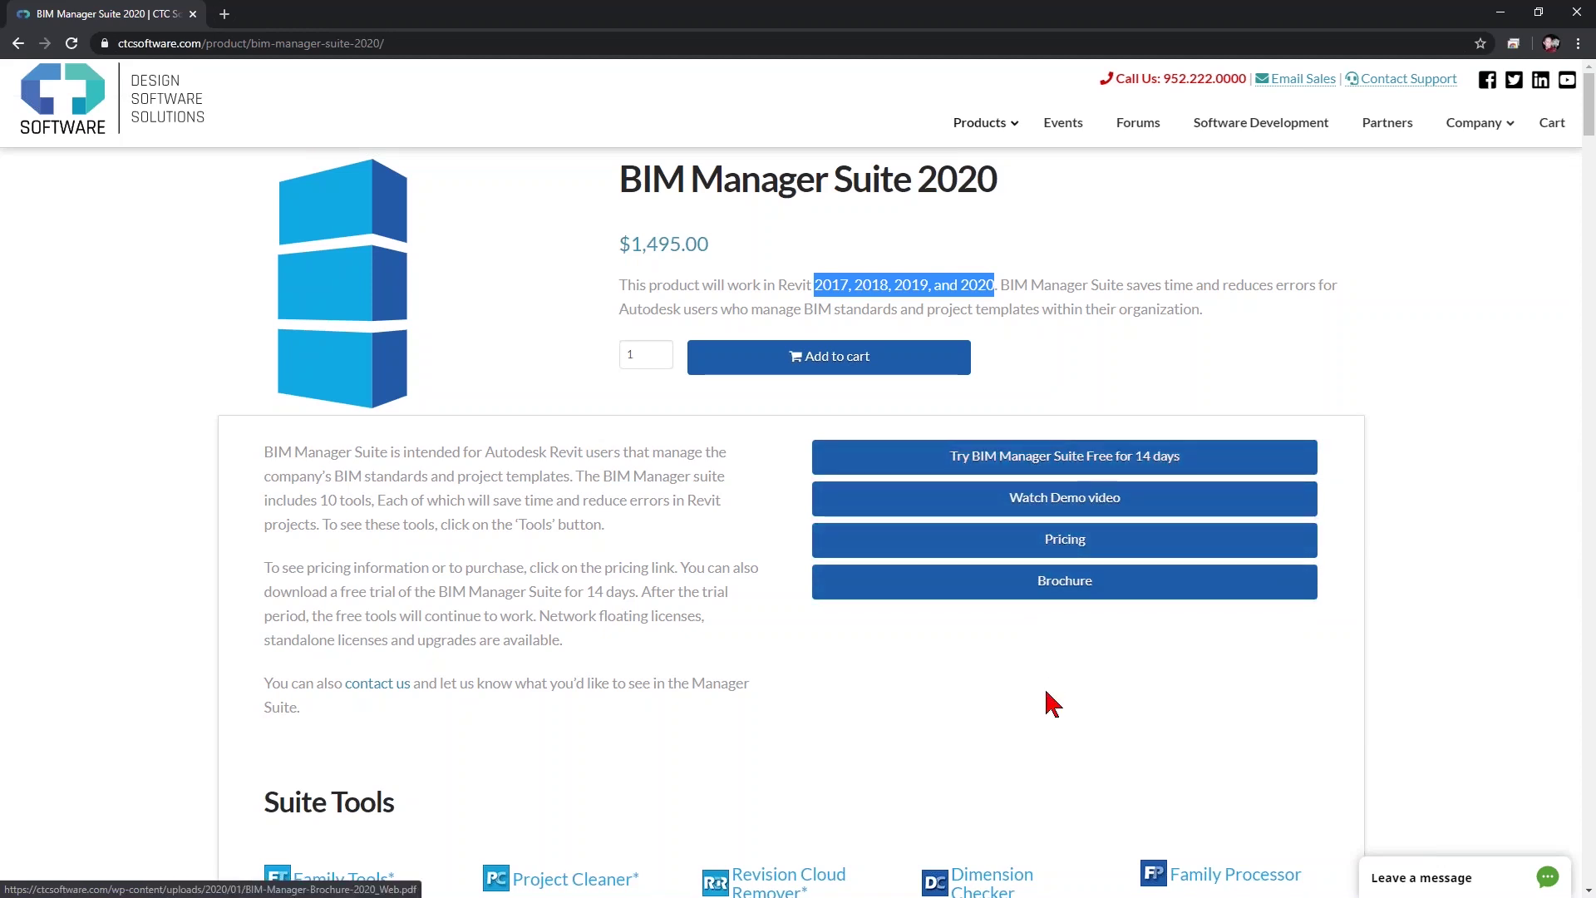
scroll(722, 678, down, 5)
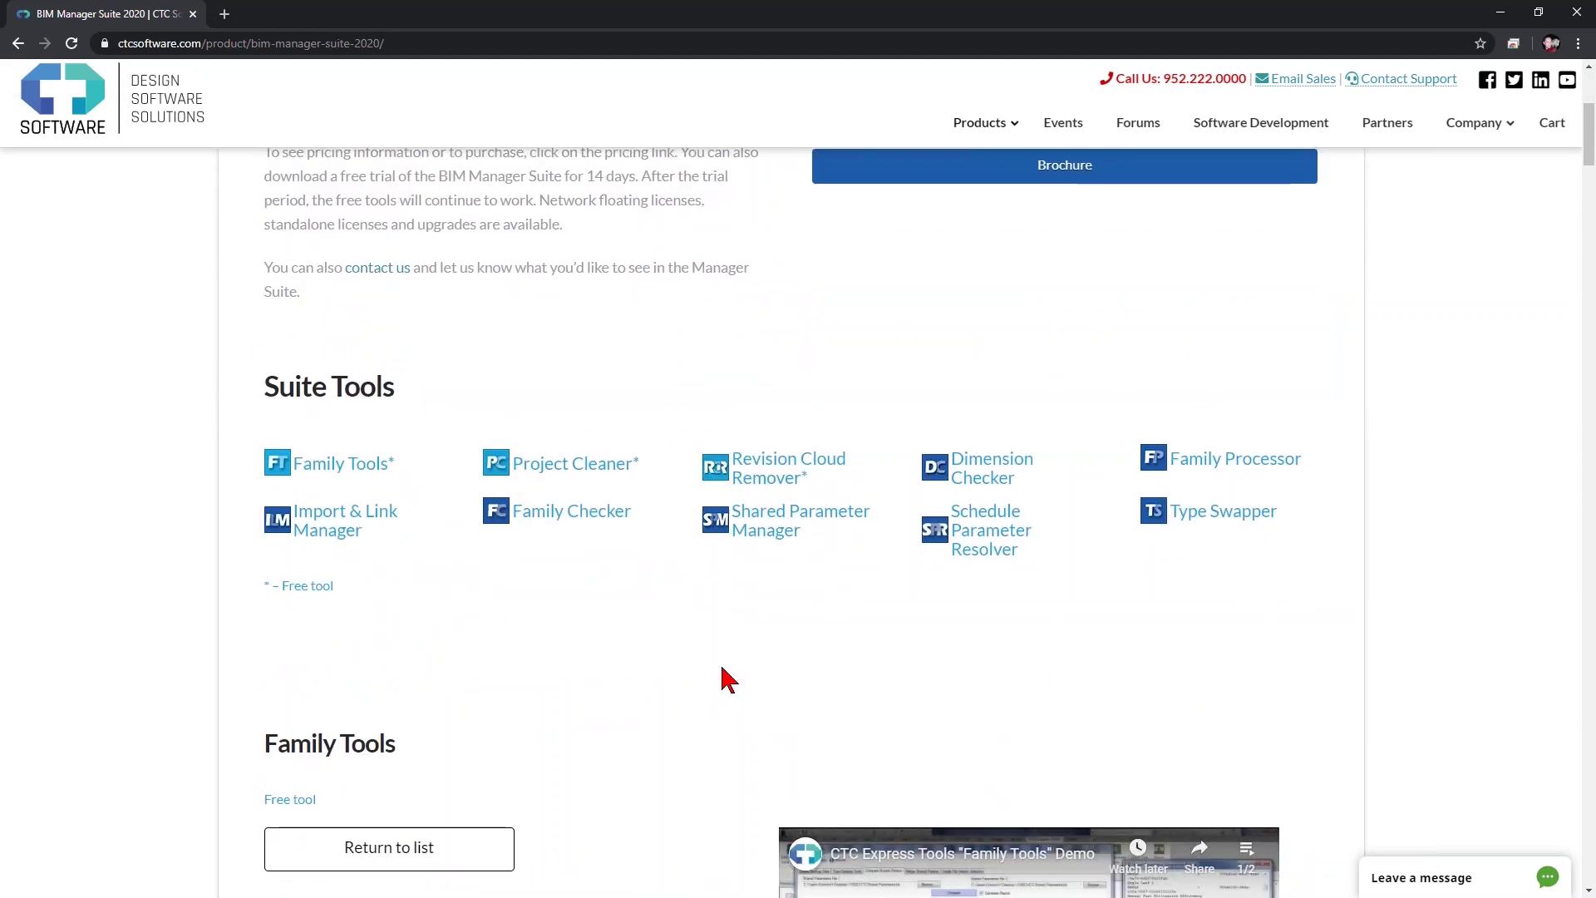
scroll(366, 594, down, 3)
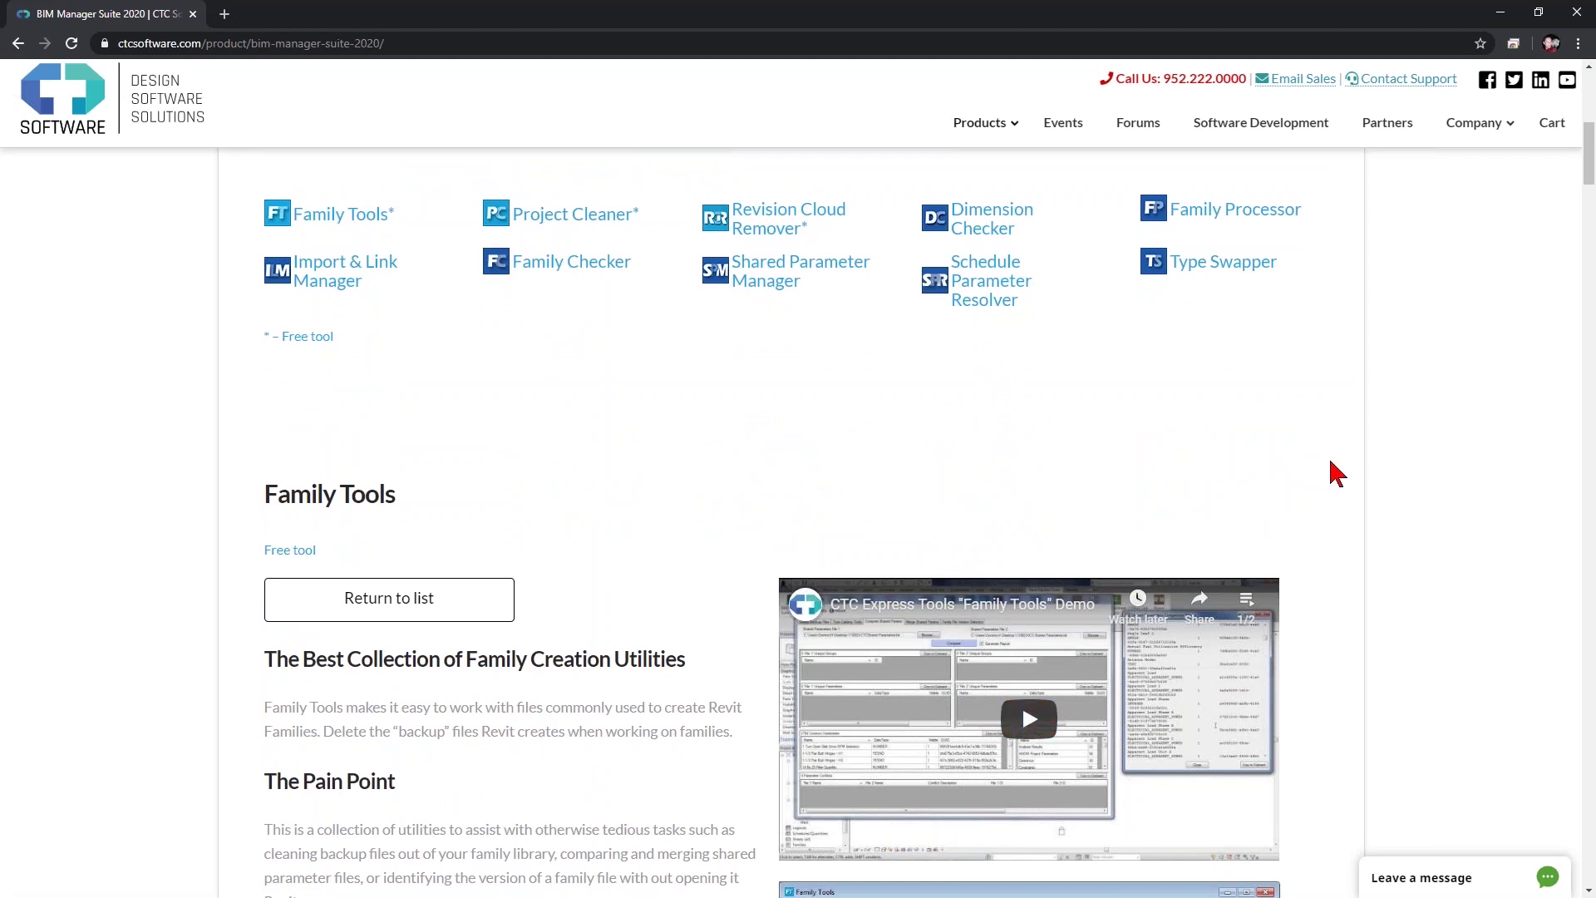
scroll(1334, 469, up, 8)
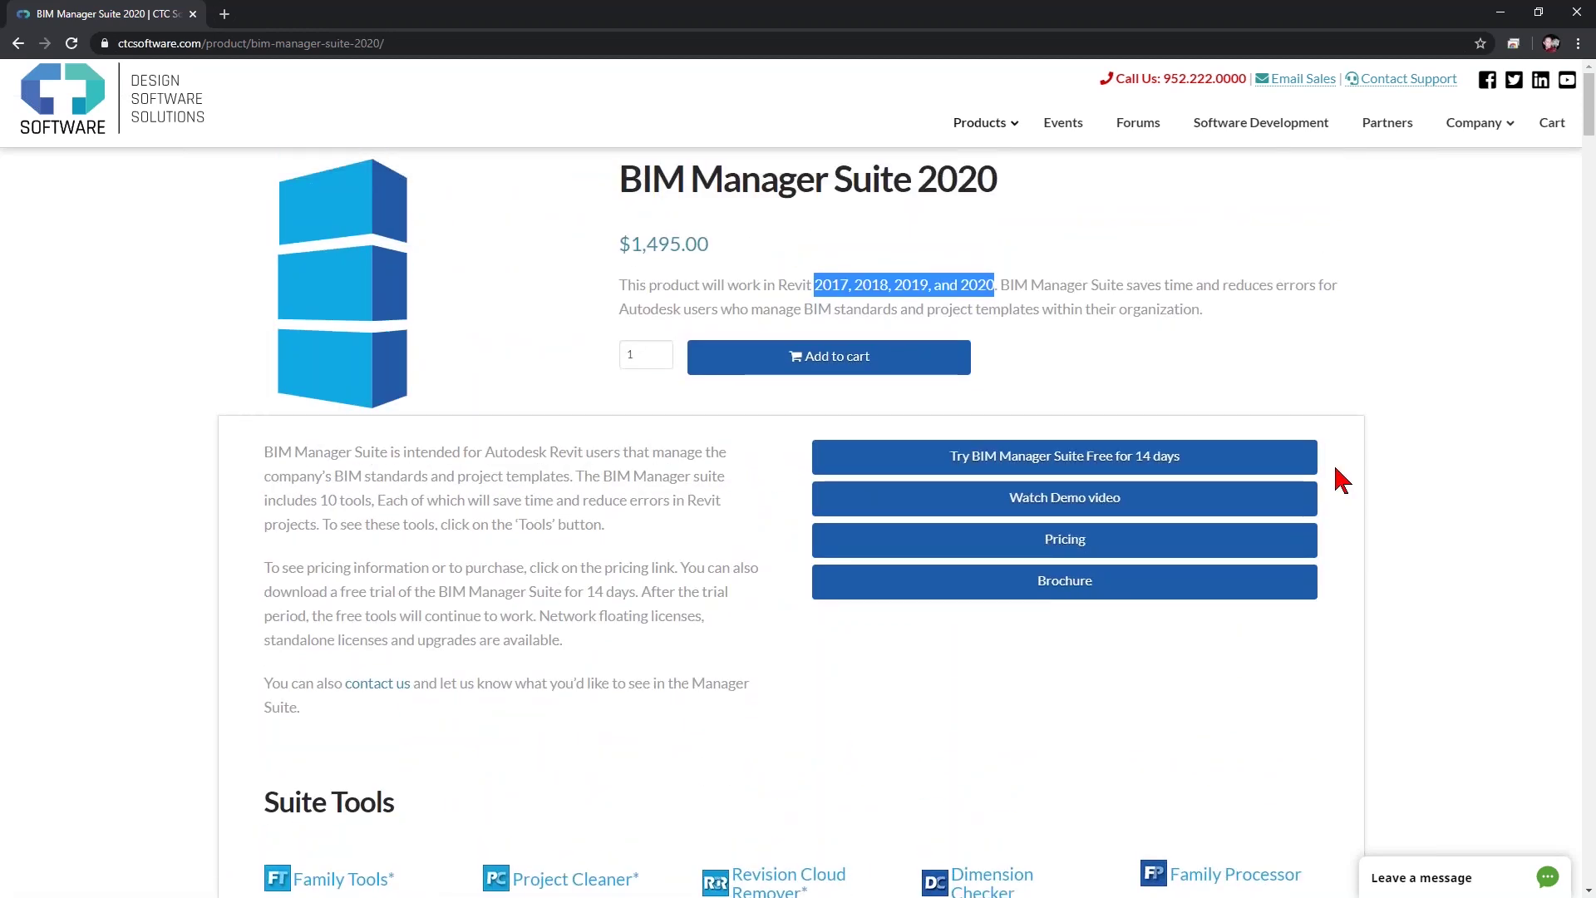